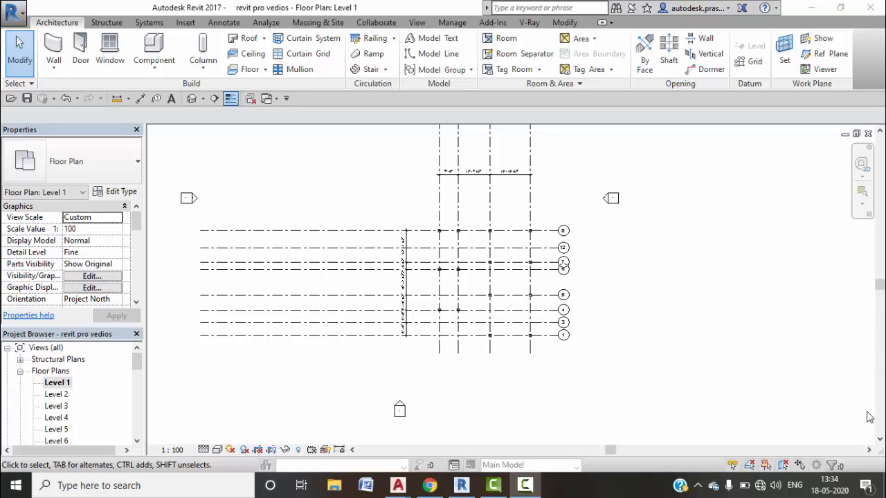
Step: Start an architectural wall and choose the Basic Wall type Generic - 150mm after browsing the available wall types
left_click(54, 67)
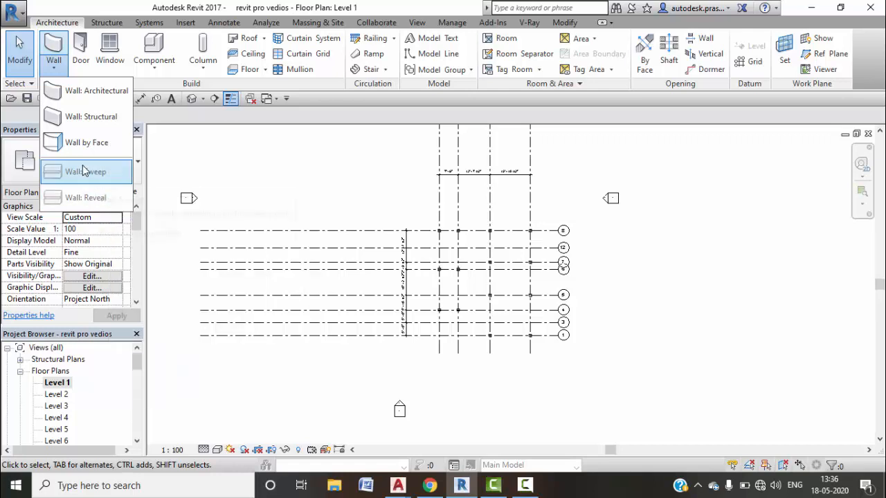
left_click(95, 96)
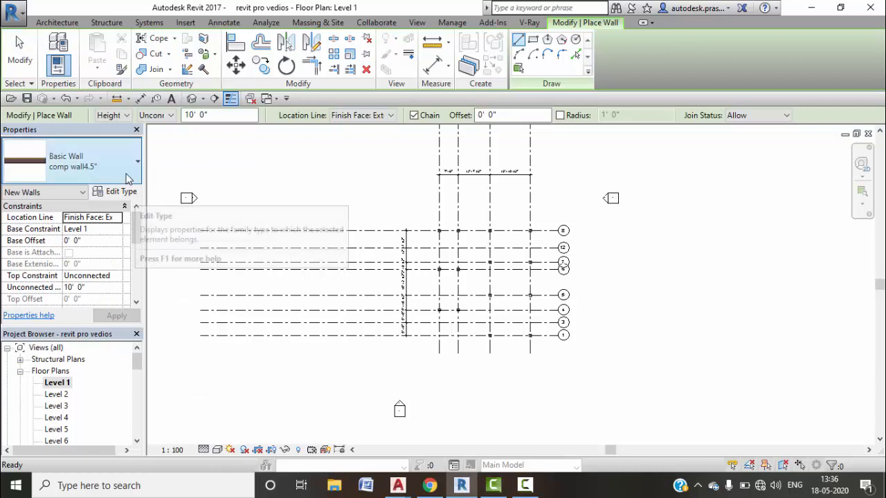
left_click(125, 173)
scroll(81, 249, "up", 4)
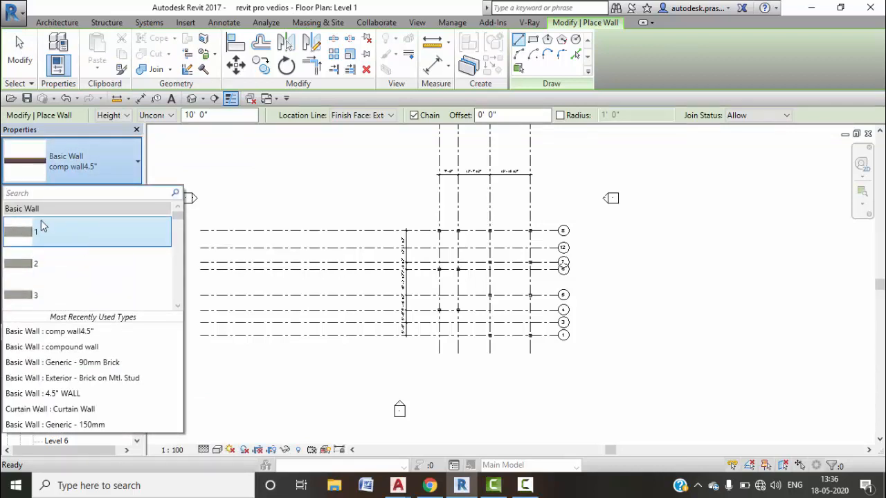
scroll(70, 277, "down", 4)
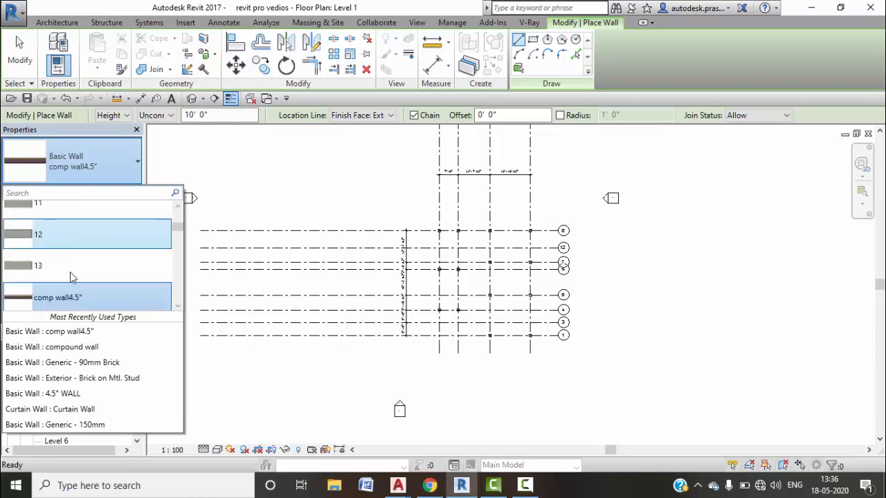
scroll(69, 277, "down", 10)
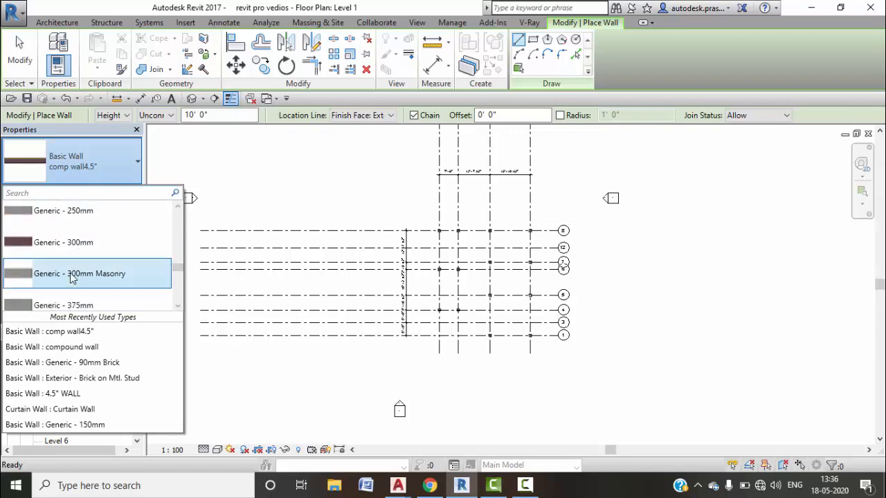
scroll(71, 277, "down", 8)
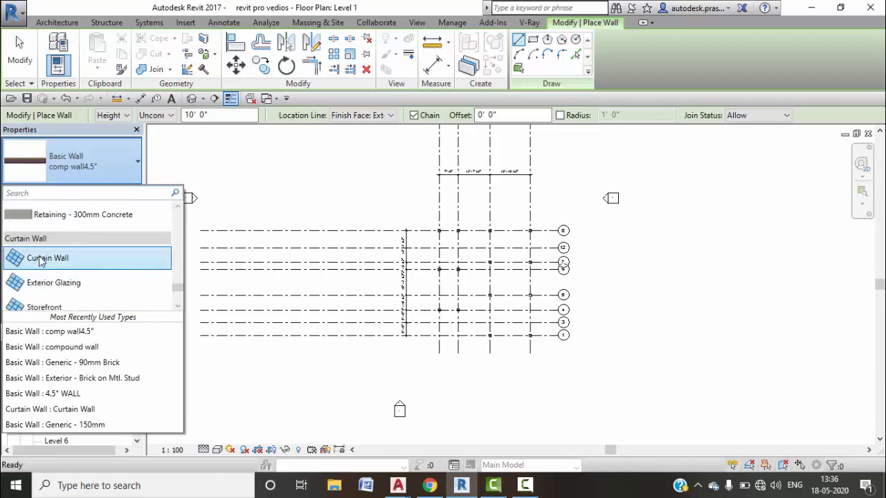
scroll(39, 260, "down", 3)
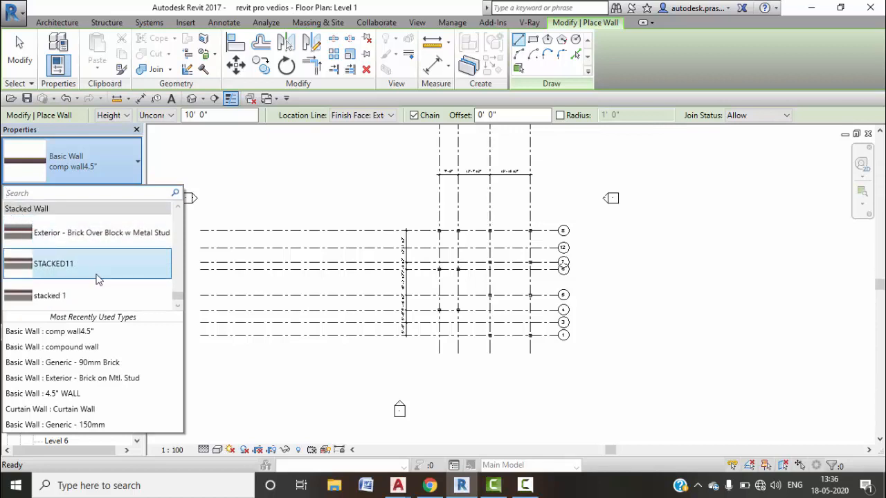
scroll(97, 279, "up", 12)
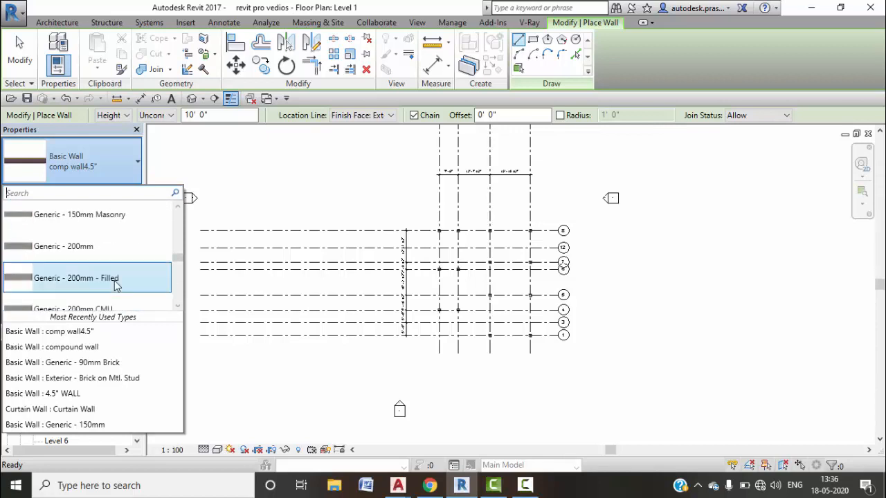
scroll(114, 284, "up", 6)
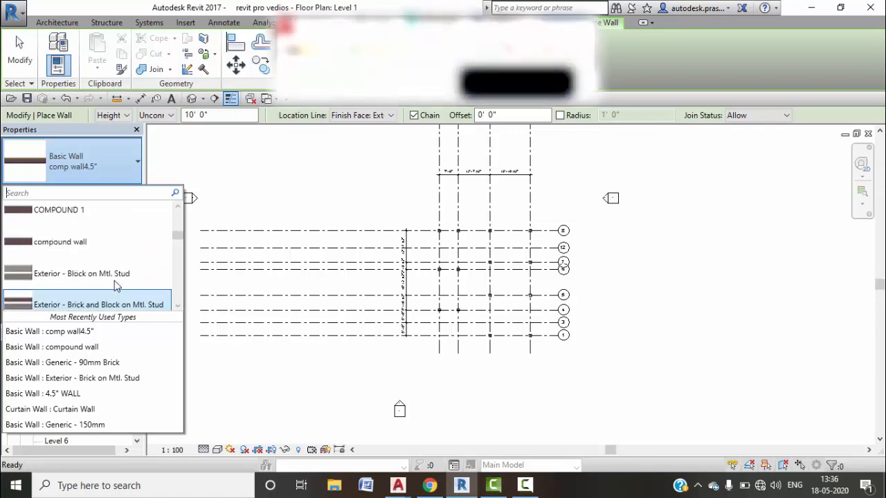
scroll(114, 280, "up", 4)
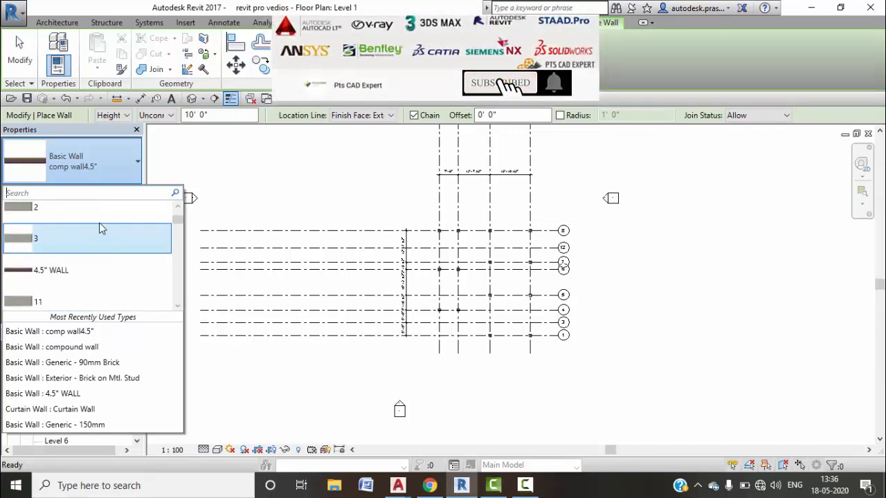
scroll(112, 282, "down", 4)
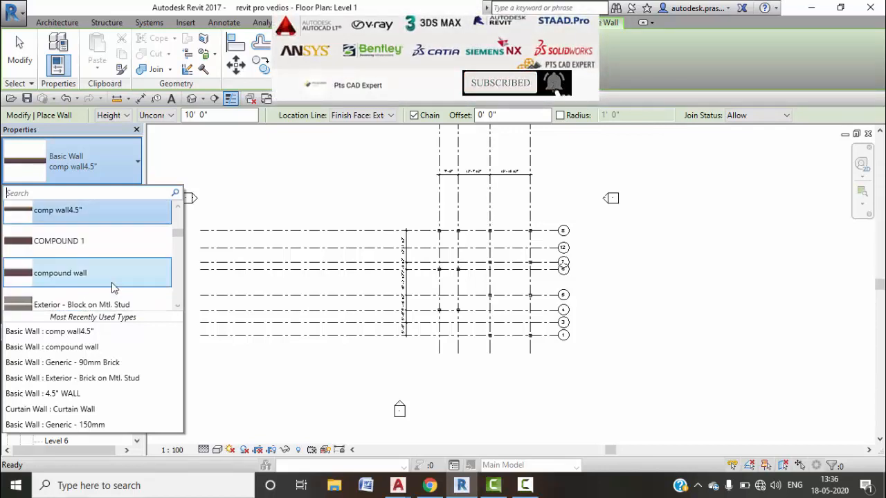
scroll(111, 282, "down", 6)
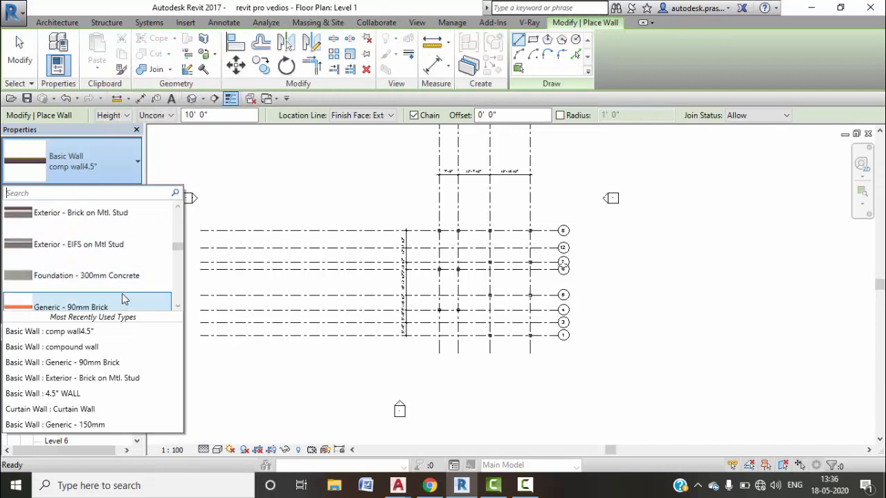
scroll(123, 299, "down", 2)
left_click(104, 280)
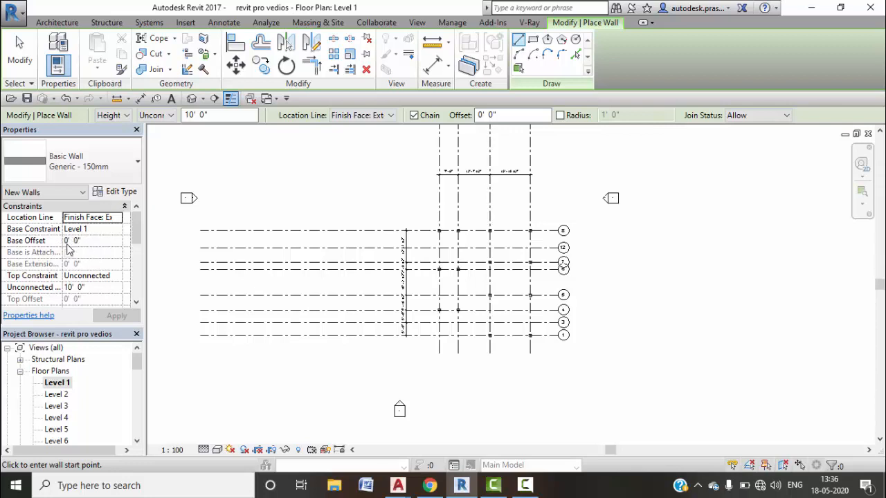
Step: Set the new wall's top constraint to Up to level: Level 2
left_click(117, 277)
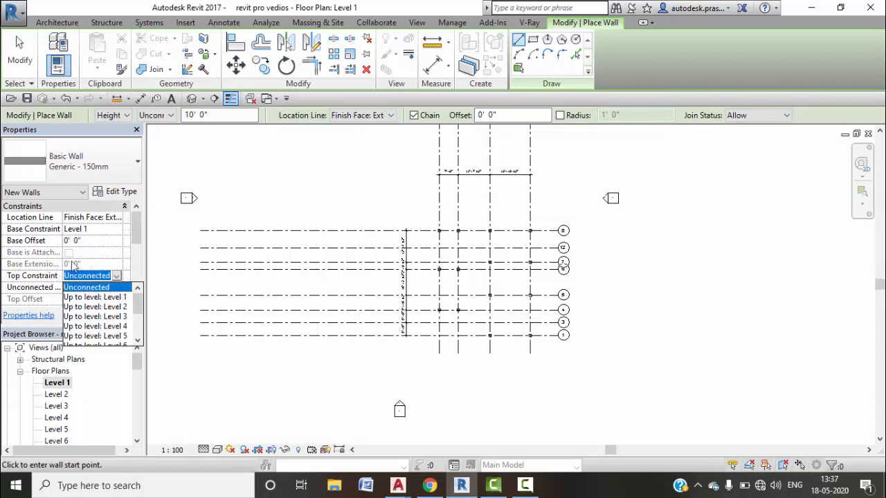
left_click(121, 308)
left_click(118, 317)
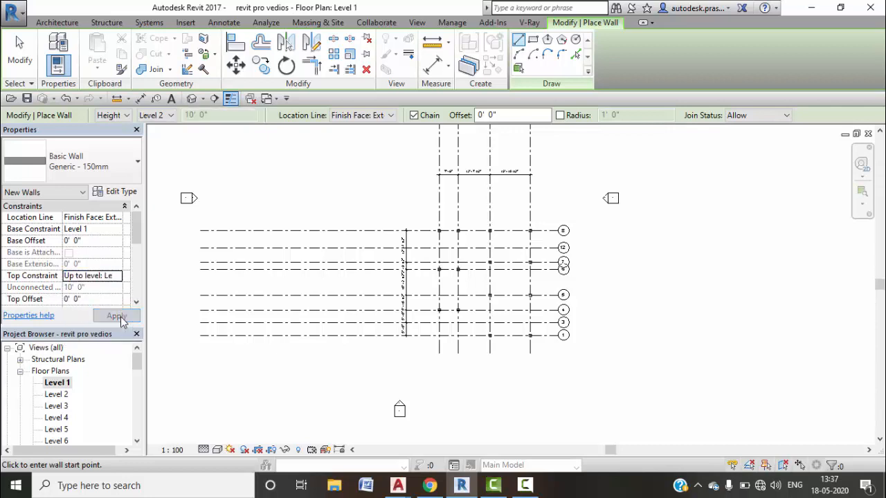
Step: Draw a horizontal wall about 16' long on grid line 5, in the open area west of the columns, and end the chain
left_click(267, 295)
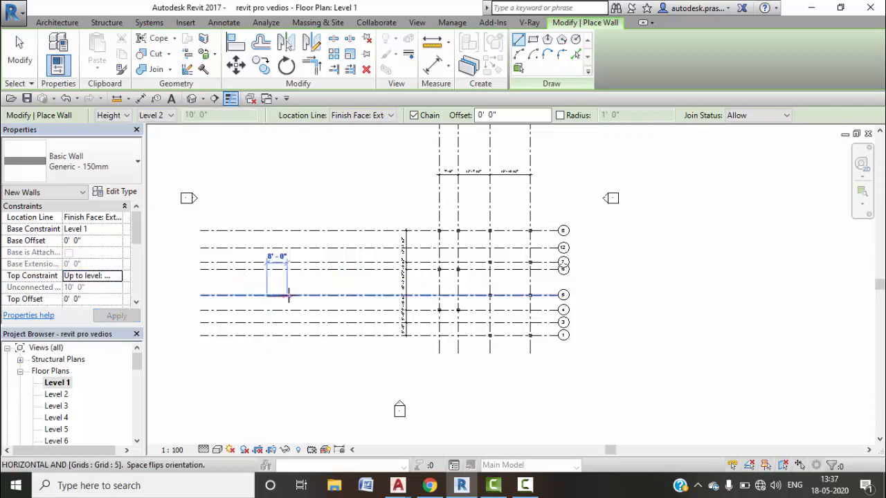
left_click(308, 296)
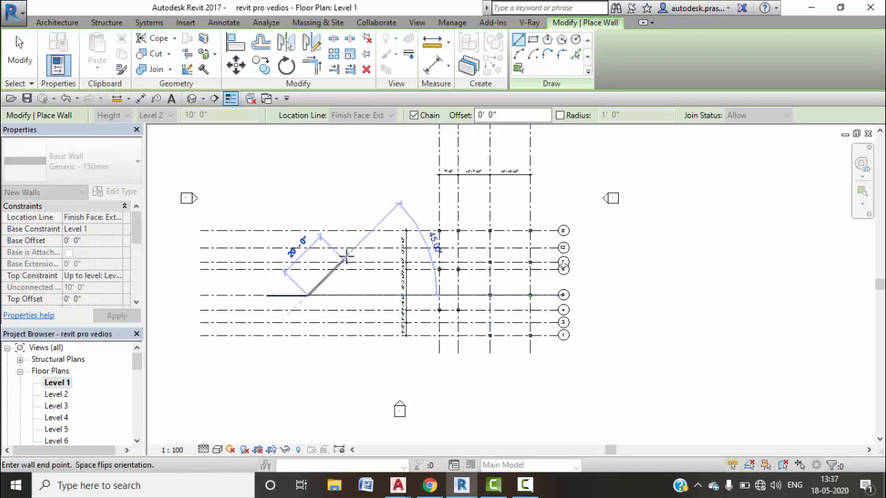
key("Escape")
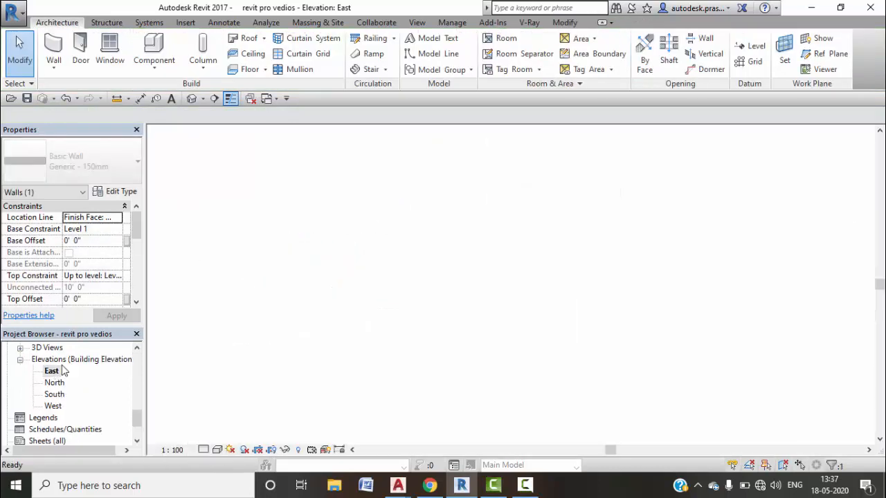
Step: In the East elevation, temporarily hide the structural column on grid 5 and select the wall behind it
left_click(408, 331)
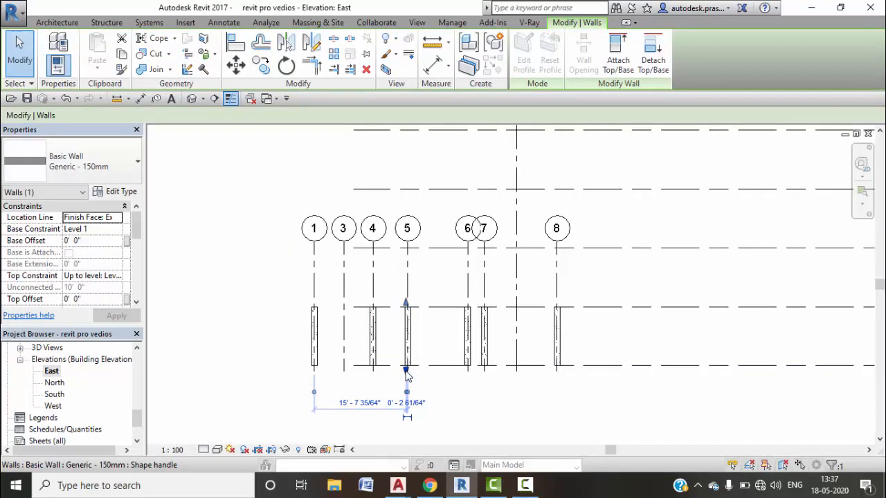
left_click(407, 331)
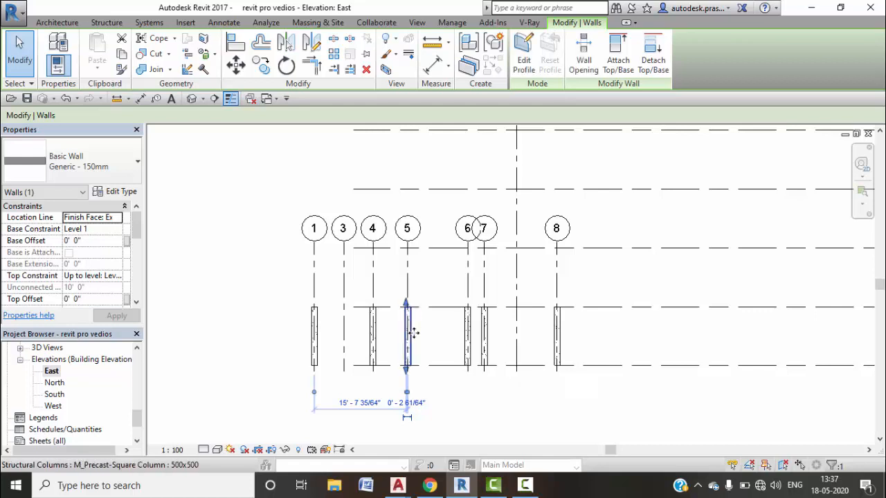
scroll(413, 333, "up", 4)
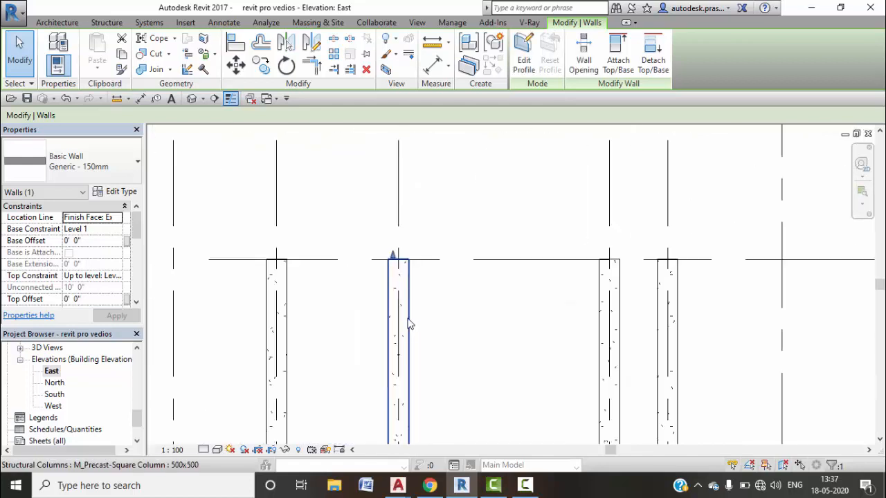
left_click(408, 319)
key("h")
key("h")
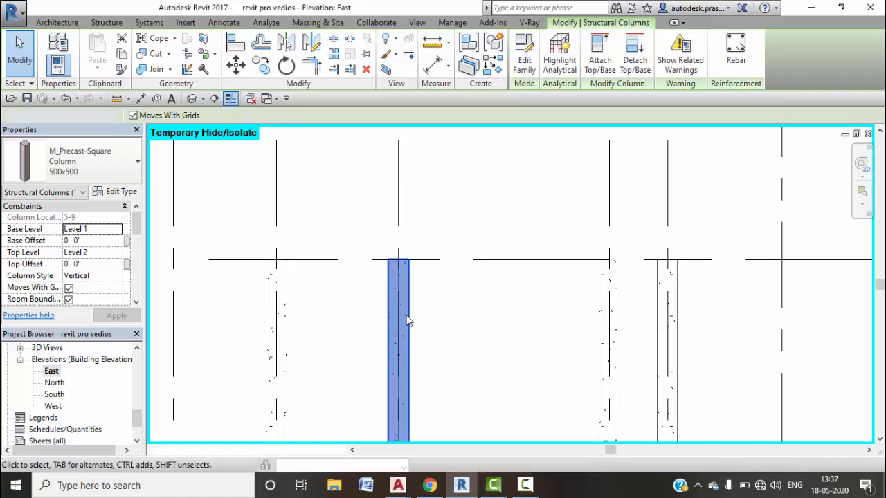
left_click(394, 282)
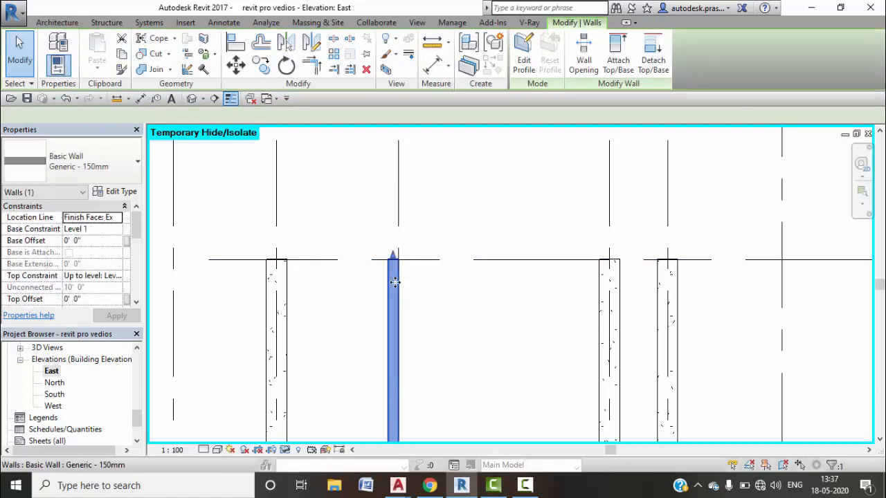
scroll(401, 290, "down", 7)
middle_click_drag(431, 318, 429, 306)
scroll(399, 299, "up", 3)
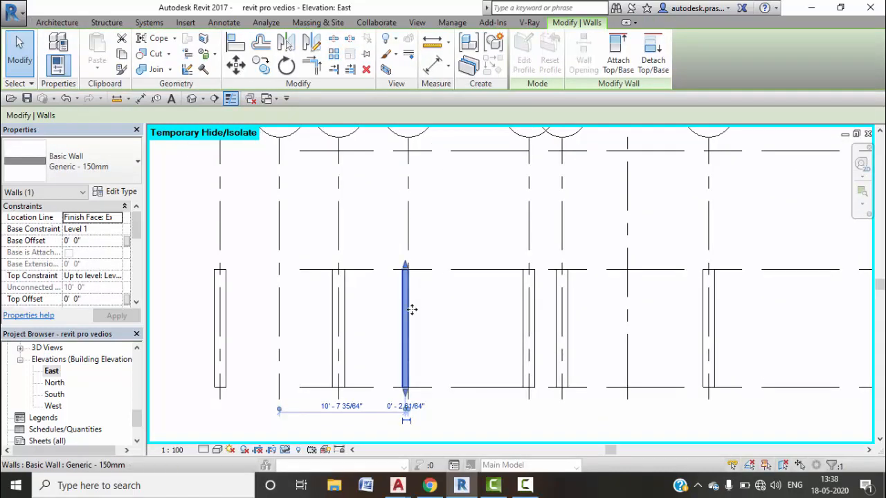
Step: Set the selected wall's top constraint to Up to level: Level 3 and apply it
left_click(118, 277)
left_click(122, 322)
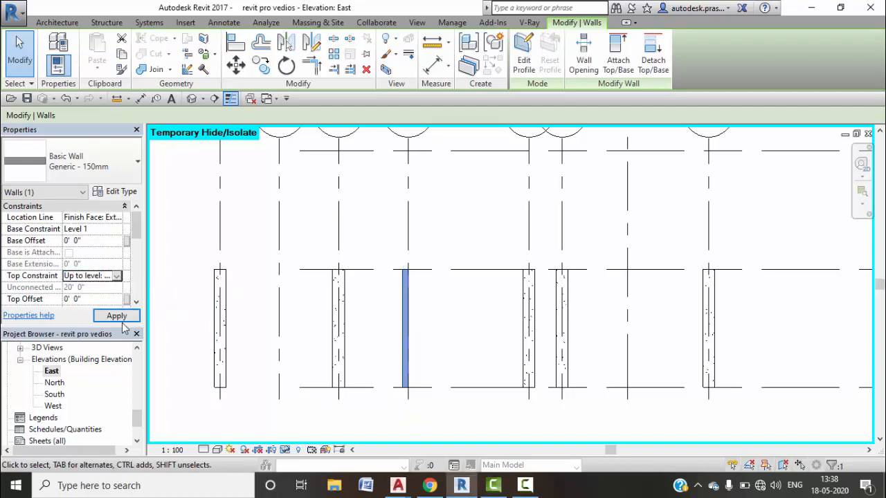
left_click(119, 317)
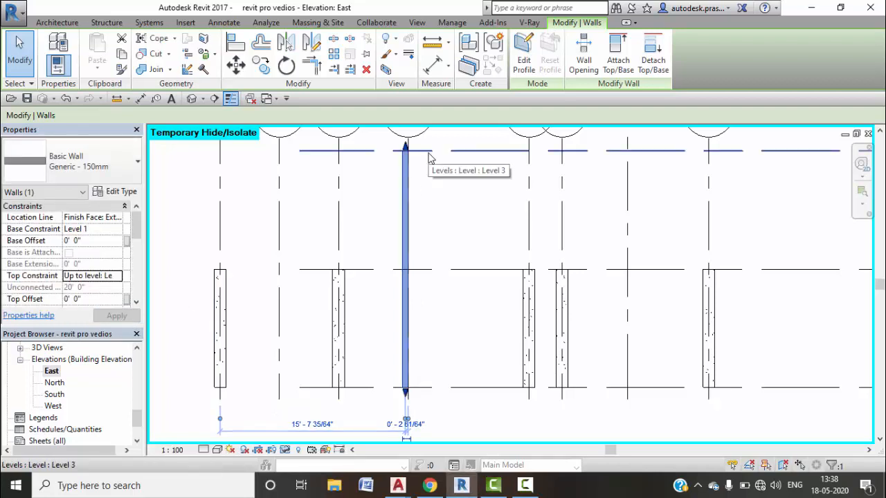
Step: Make the wall's top constraint Unconnected and set its unconnected height to 3' 6"
left_click(117, 276)
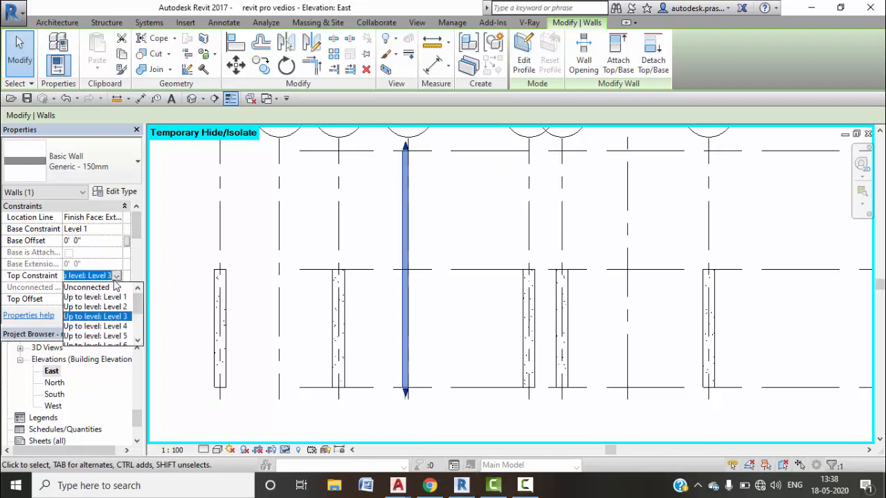
left_click(116, 288)
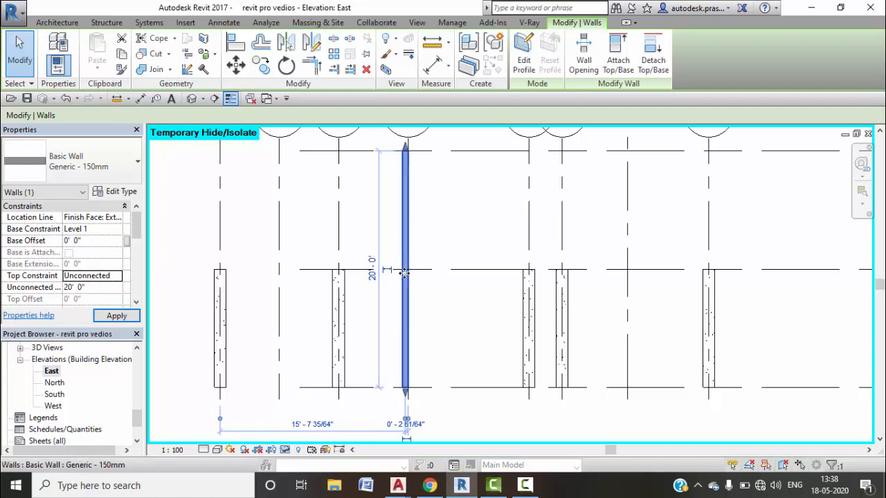
left_click(106, 289)
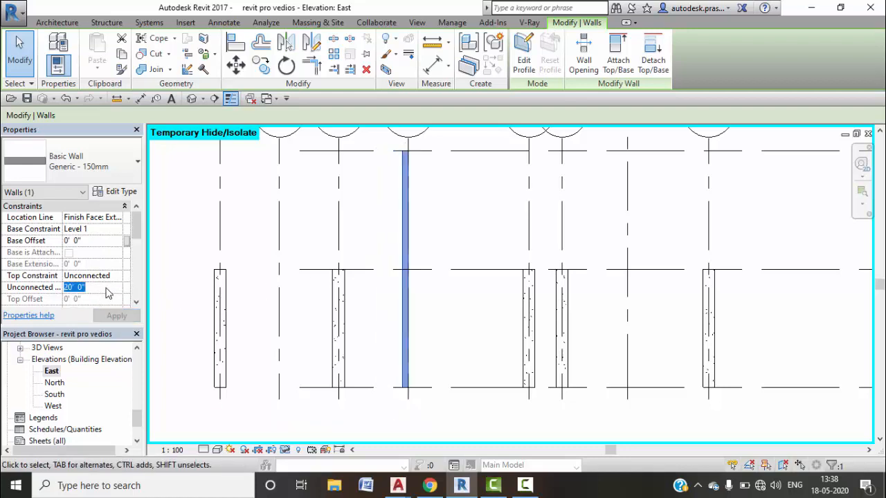
type("3'6")
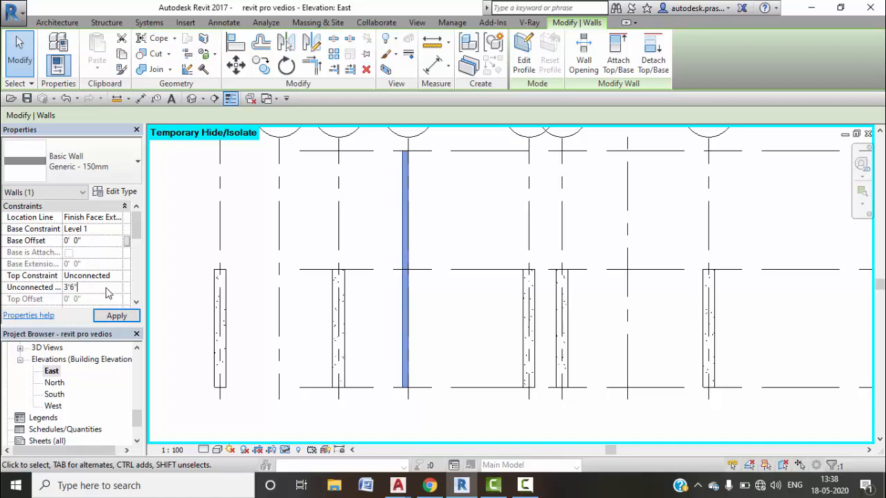
left_click(117, 314)
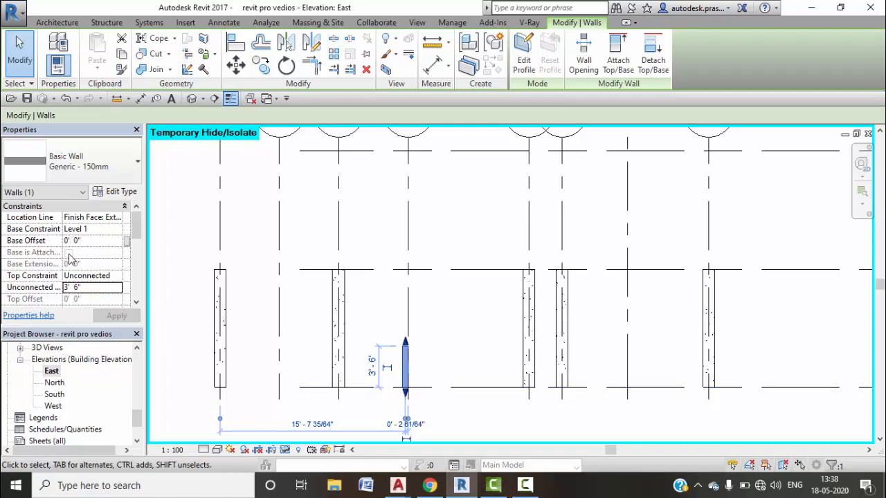
Step: View the wall in the Level 1 floor plan, then return to the East elevation
scroll(95, 394, "up", 1)
left_click_drag(137, 413, 126, 366)
double_click(56, 382)
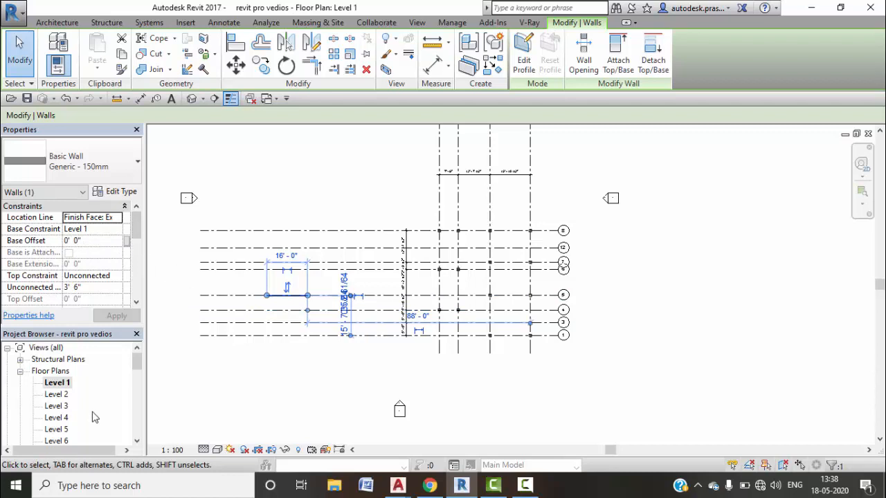
scroll(94, 413, "down", 2)
scroll(94, 414, "down", 4)
scroll(92, 407, "down", 3)
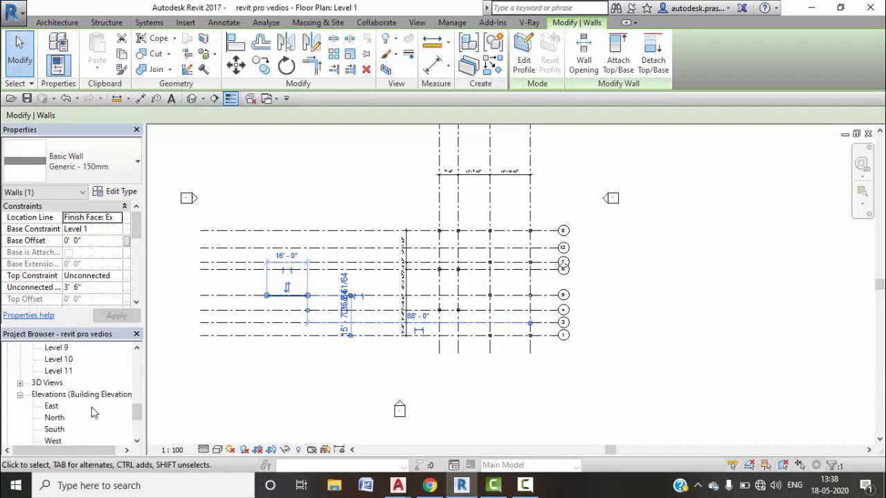
double_click(51, 382)
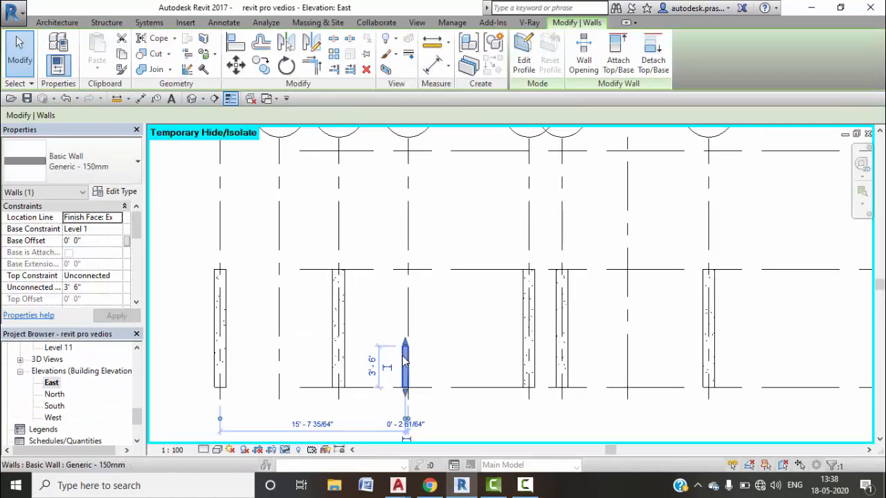
Step: Try a base offset of 1' on the selected wall, and restore the offset to 0' 0"
left_click(99, 242)
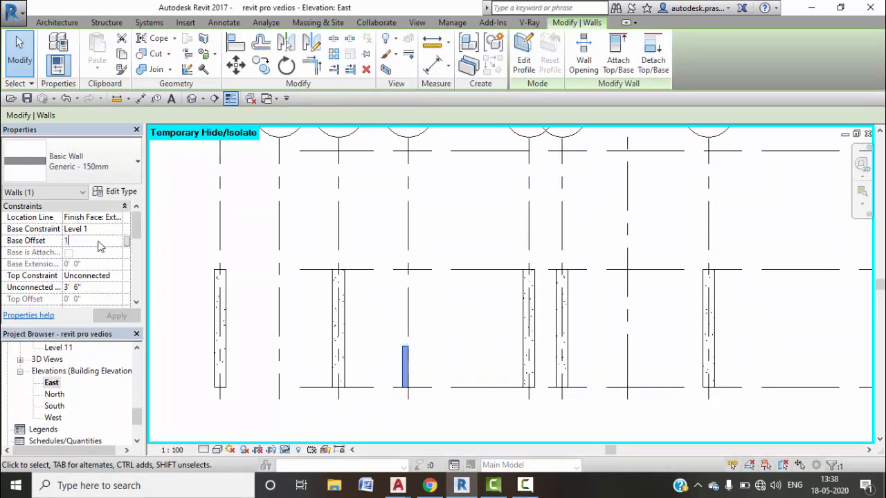
left_click(119, 316)
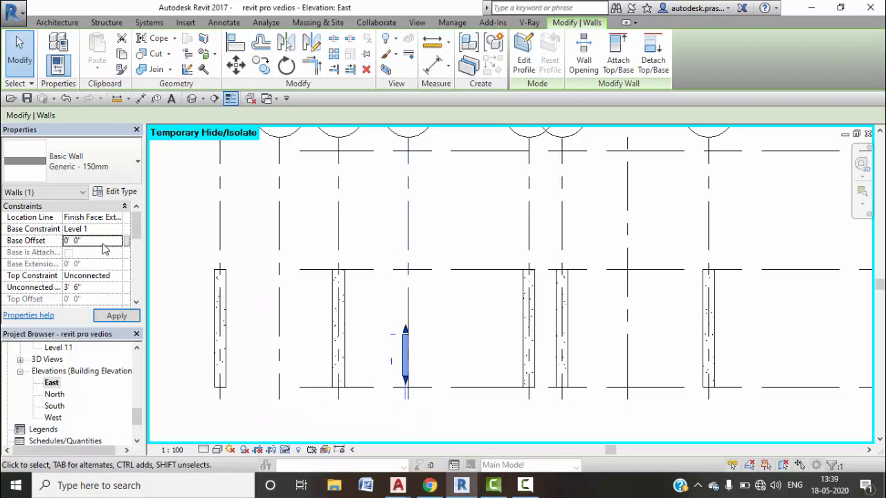
left_click(116, 316)
Step: On the Level 1 floor plan, draw a rectangular Generic - 150mm architectural wall about 20' by 15' 6" just north of the existing wall
scroll(68, 414, "up", 6)
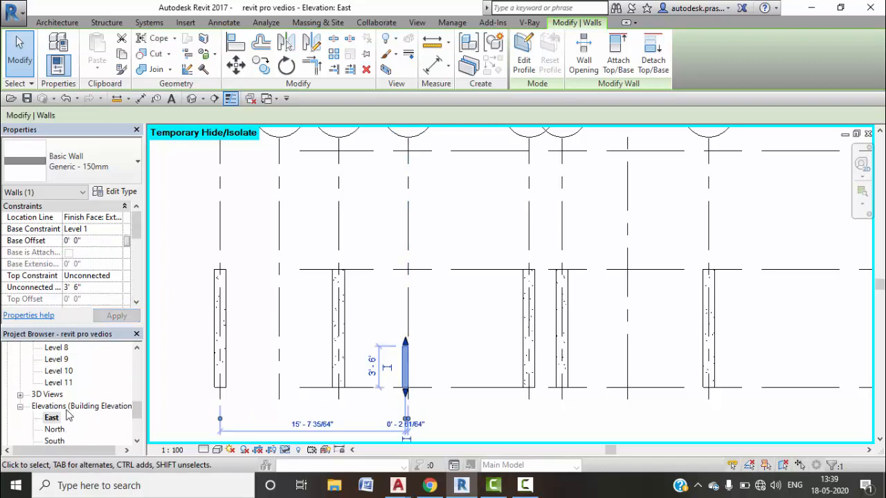
scroll(68, 414, "up", 3)
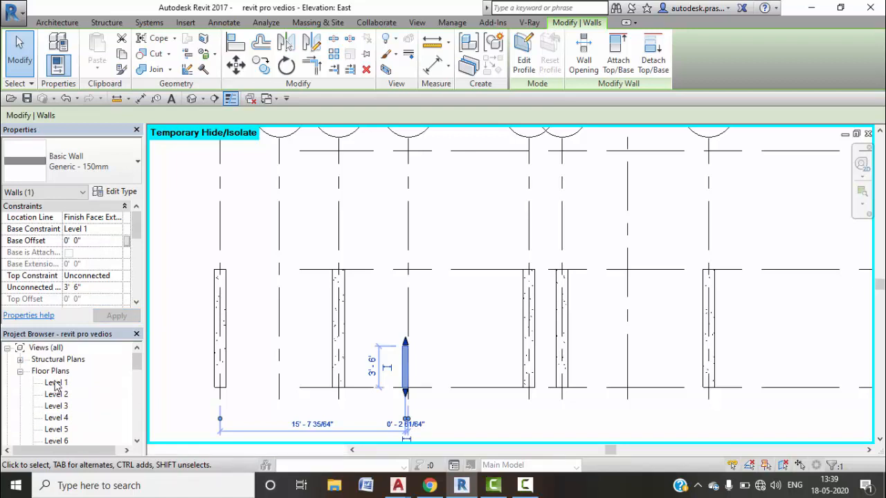
double_click(57, 382)
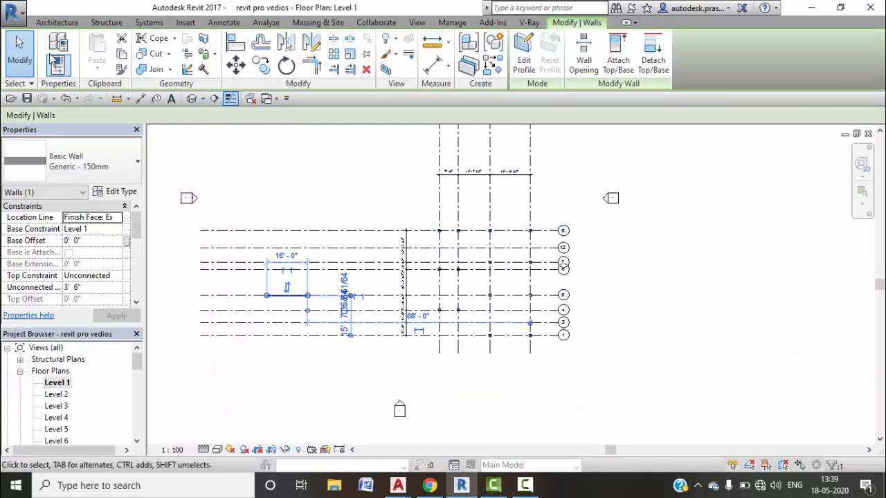
left_click(58, 22)
left_click(54, 70)
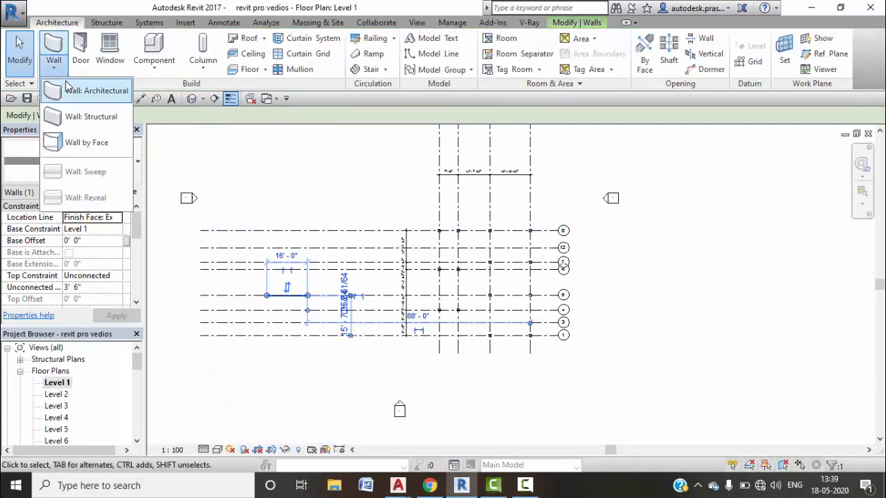
left_click(76, 89)
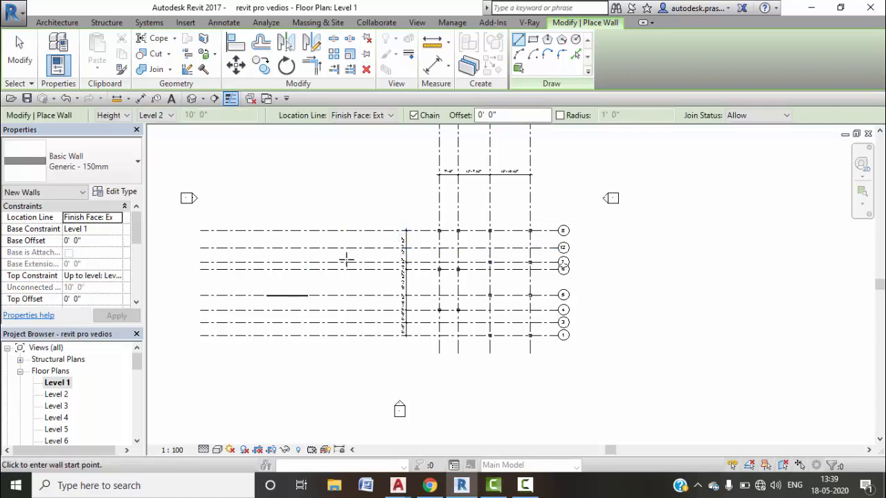
scroll(318, 275, "up", 3)
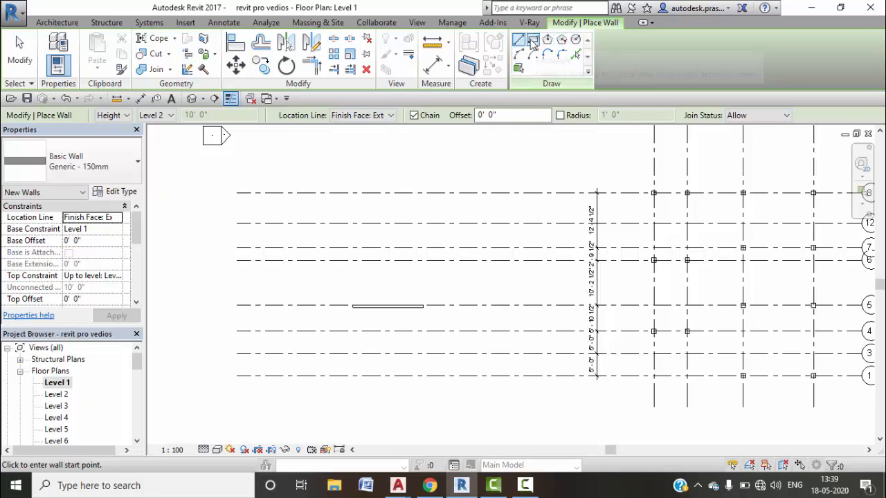
left_click(330, 260)
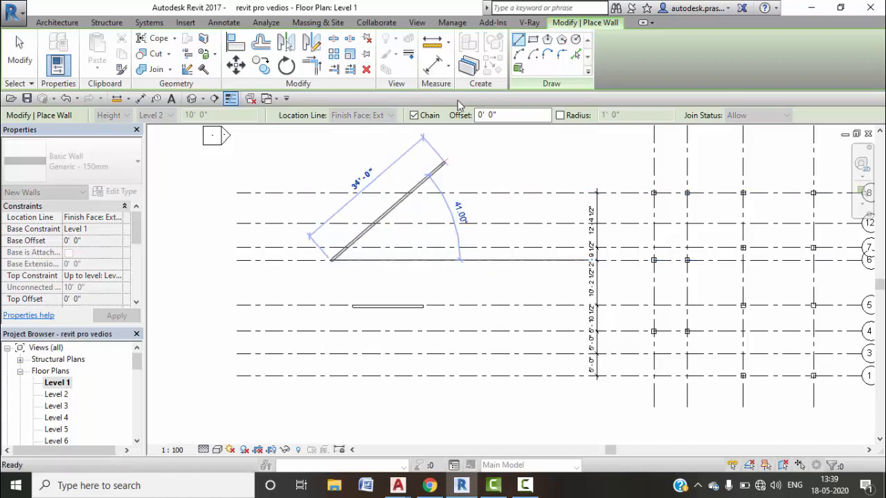
left_click(533, 39)
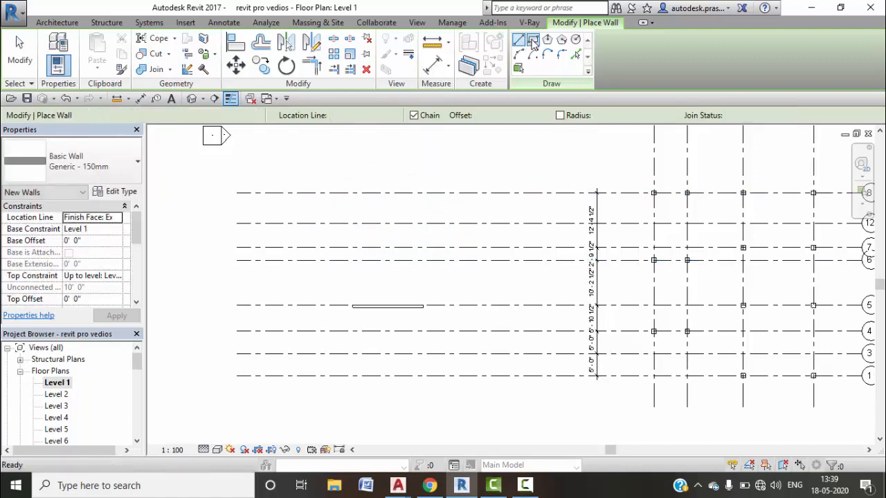
left_click(325, 222)
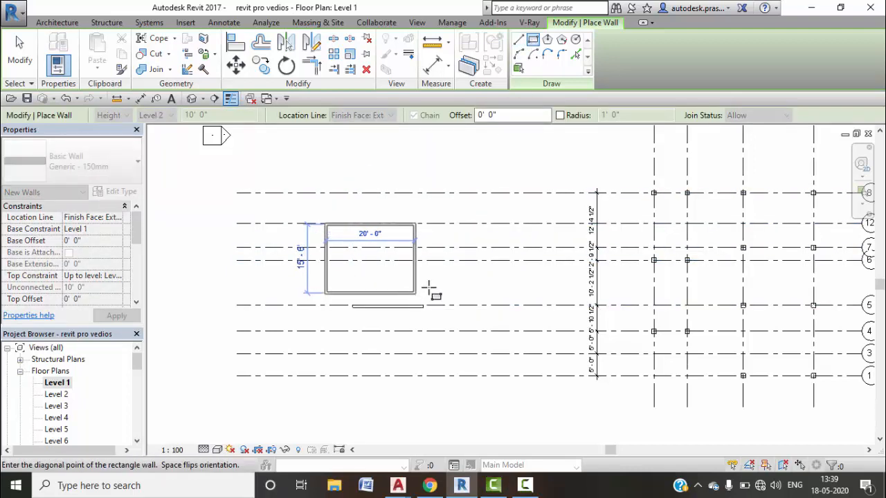
left_click(429, 287)
Step: Draw a six-sided inscribed polygon wall with a radius of about 8' north of the rectangular walls
left_click(547, 39)
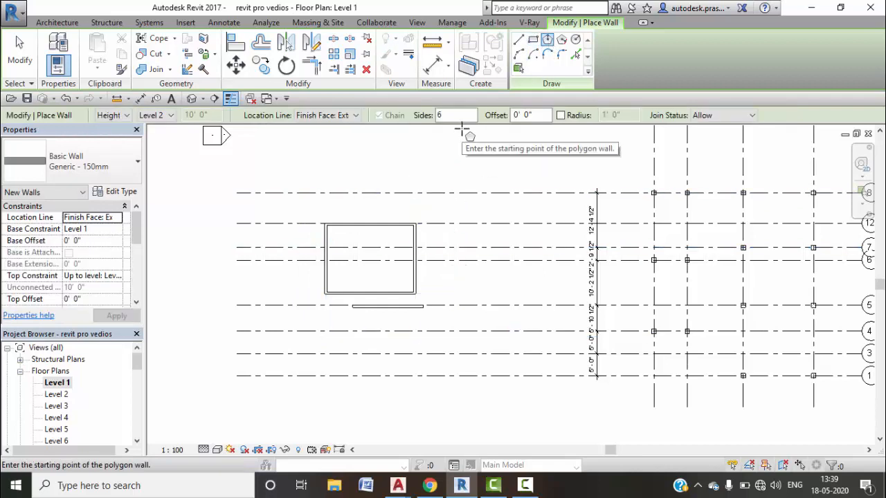
middle_click_drag(425, 197, 409, 271)
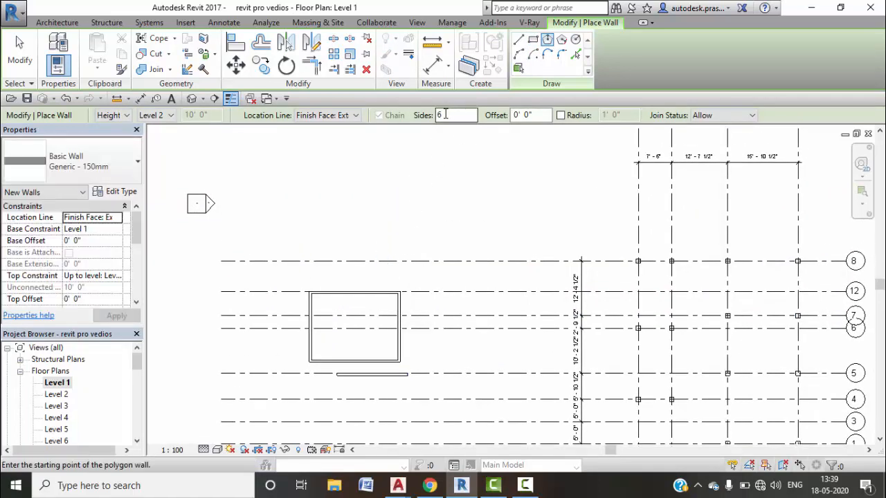
left_click(364, 246)
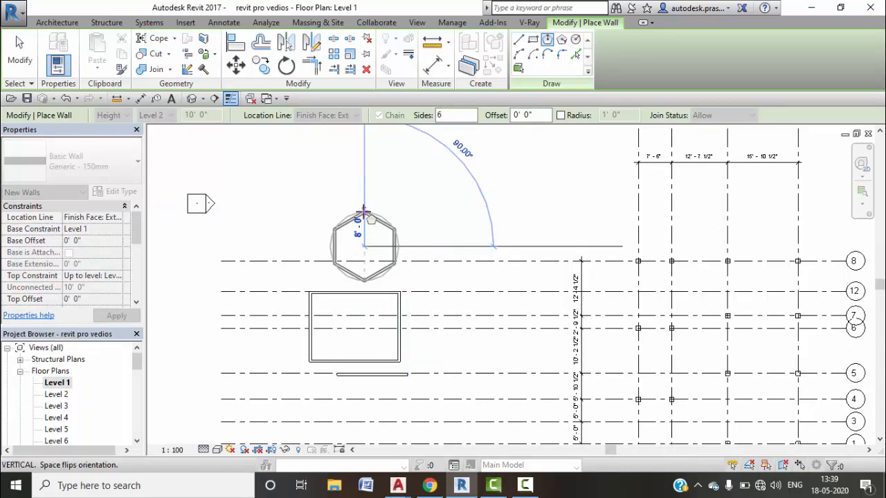
left_click(369, 205)
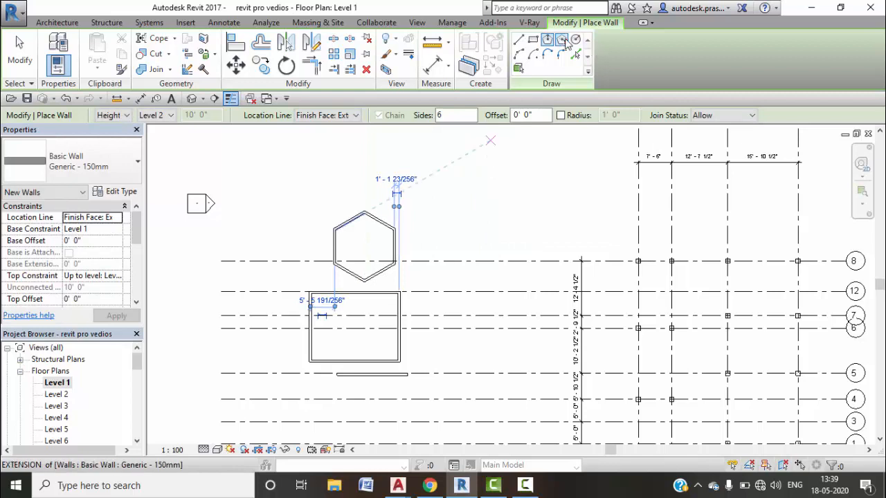
Step: Draw a circular wall with a radius of about 8' to the east of the hexagonal walls
left_click(576, 40)
left_click(496, 225)
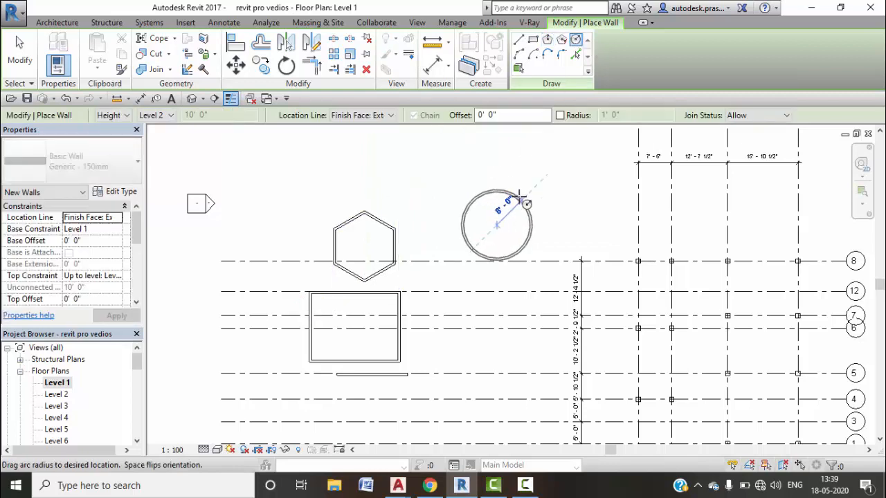
left_click(518, 199)
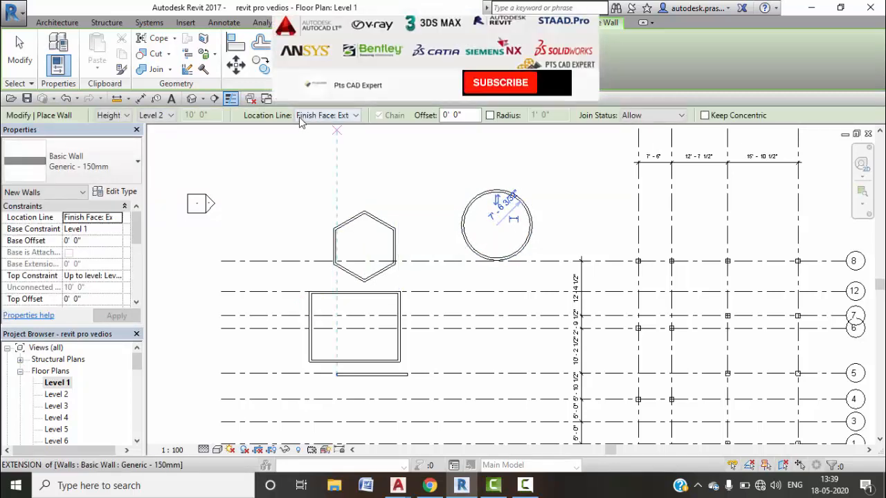
Step: Open the default 3D view and examine the rectangular, hexagonal and circular walls
left_click(193, 99)
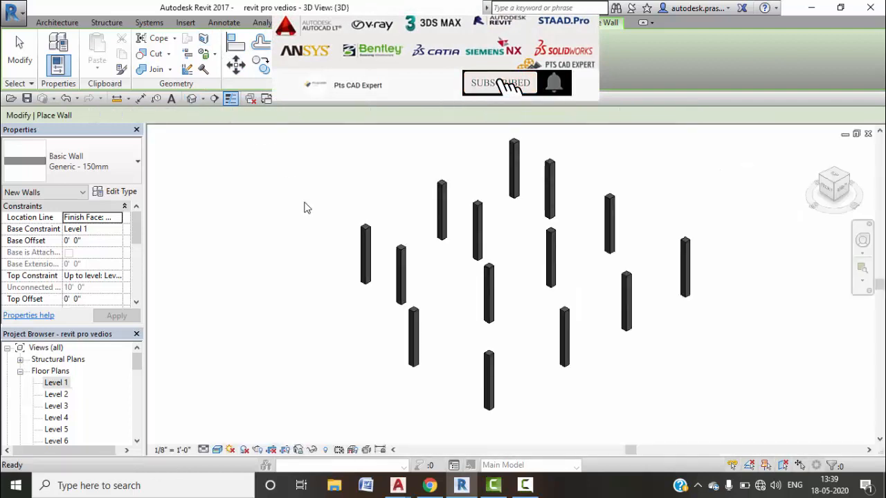
scroll(368, 289, "down", 5)
scroll(358, 259, "up", 5)
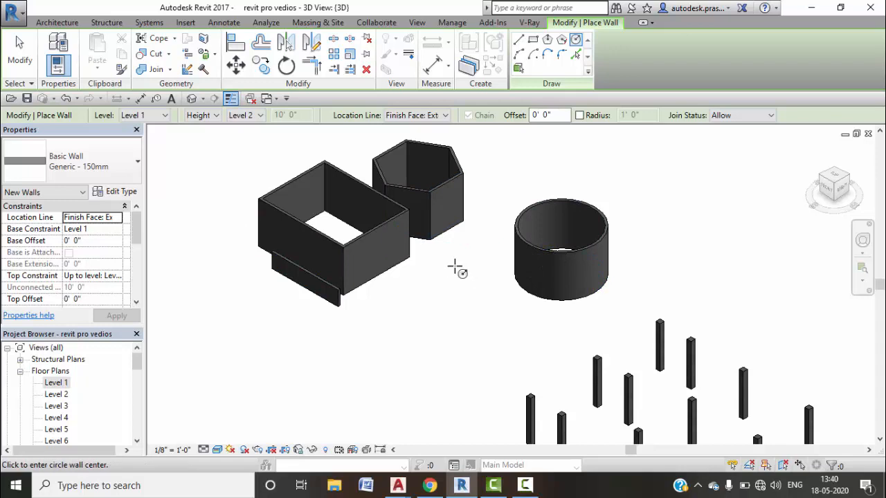
Step: End wall placement and set the top constraint of the circular wall's front half to Unconnected
key("Escape")
key("Escape")
left_click(536, 256)
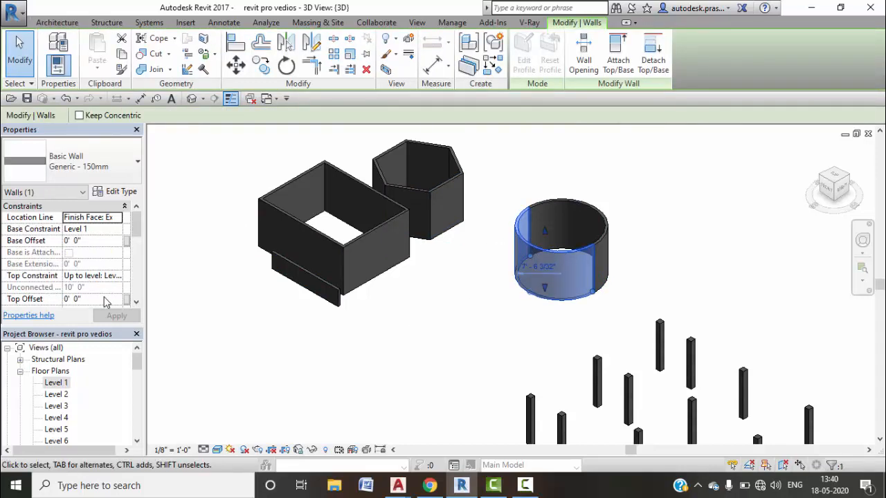
left_click(119, 276)
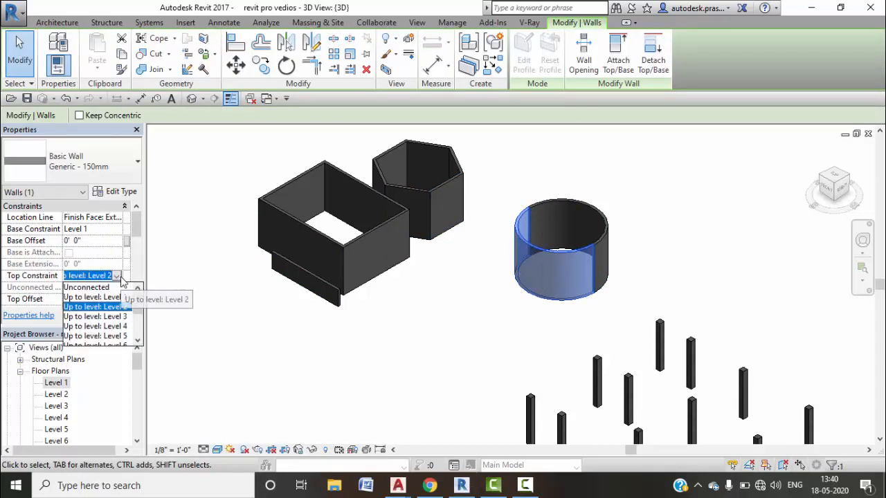
left_click(96, 287)
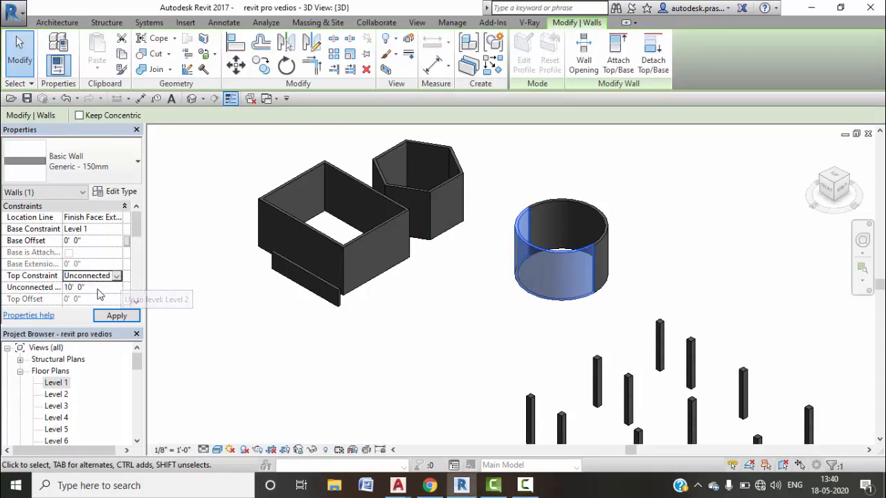
left_click(223, 325)
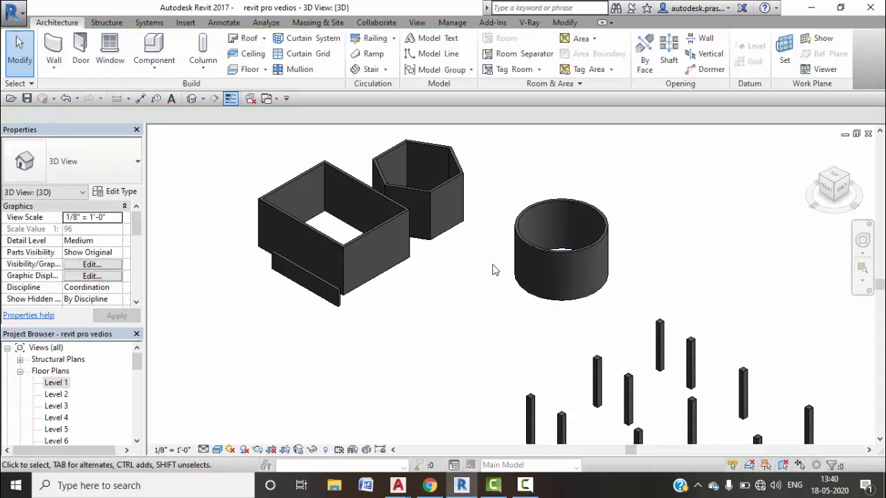
Step: On the Level 1 floor plan, draw a single architectural wall 13' long east of the rectangular walls, with Chain turned off
left_click(54, 67)
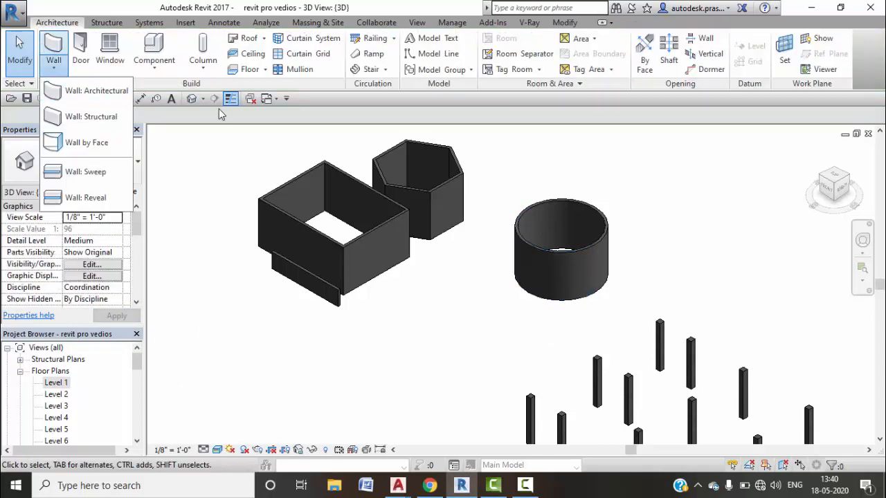
left_click(50, 89)
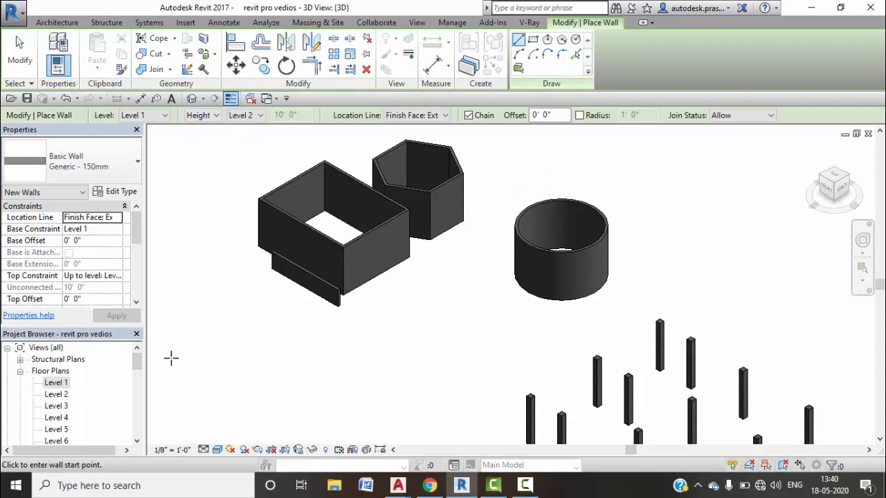
double_click(57, 383)
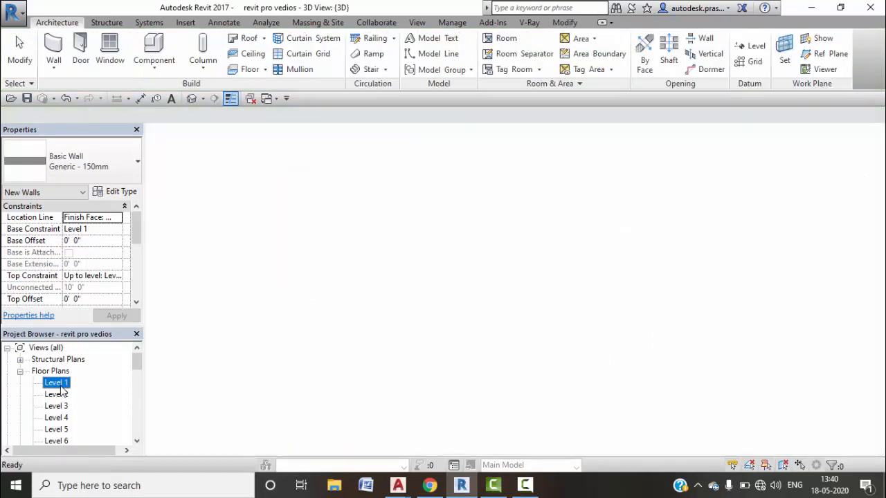
left_click(54, 60)
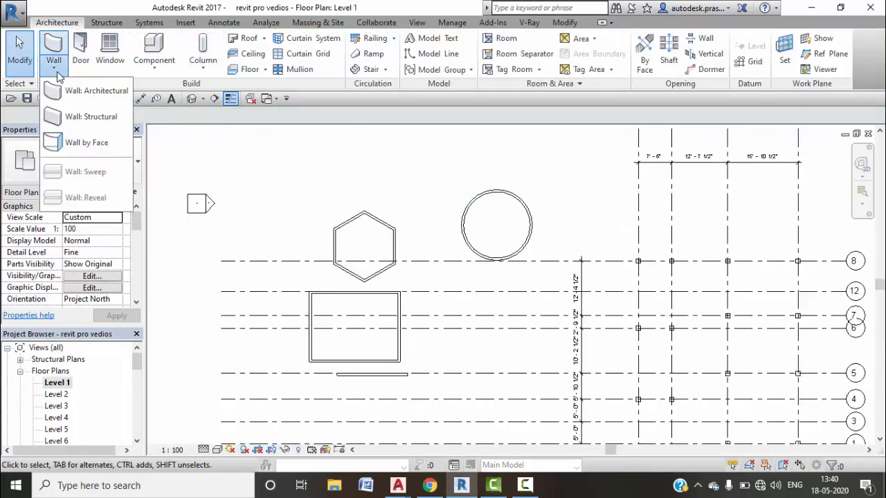
left_click(73, 88)
scroll(457, 314, "up", 1)
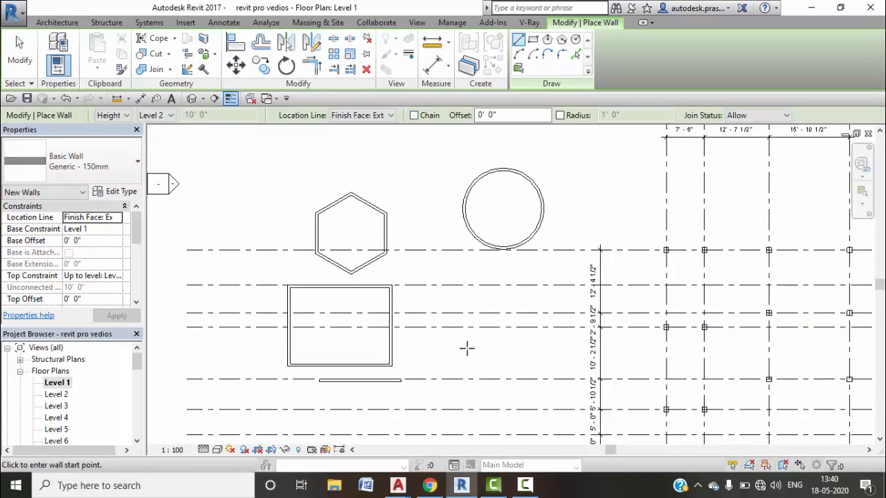
left_click(448, 347)
left_click(516, 346)
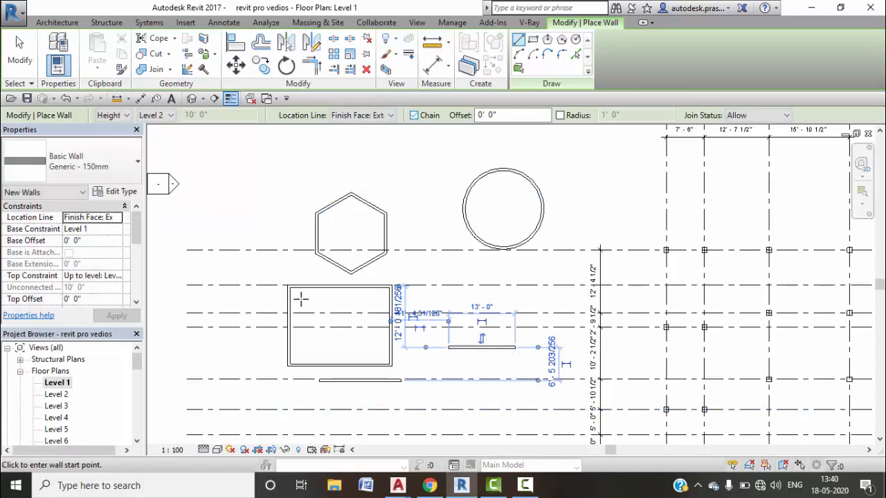
Step: With Chain turned on, draw three connected walls forming an open U west of the rectangle, starting with an 11' horizontal segment
left_click(258, 299)
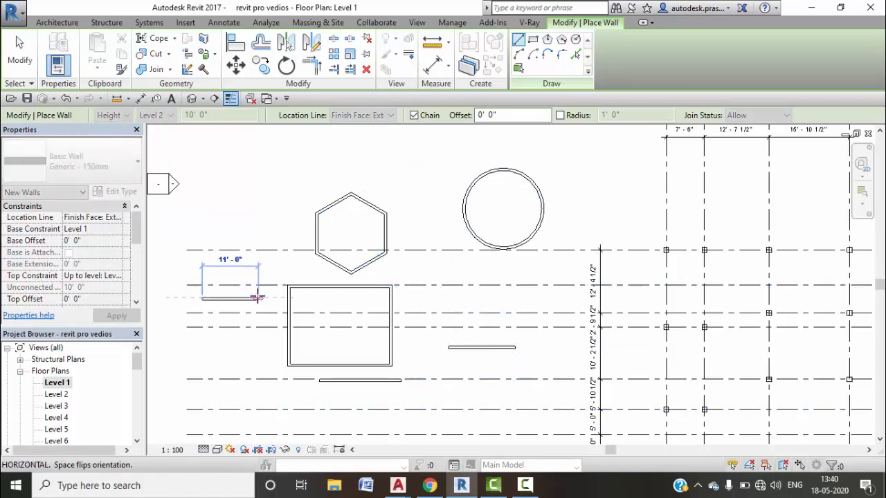
left_click(258, 365)
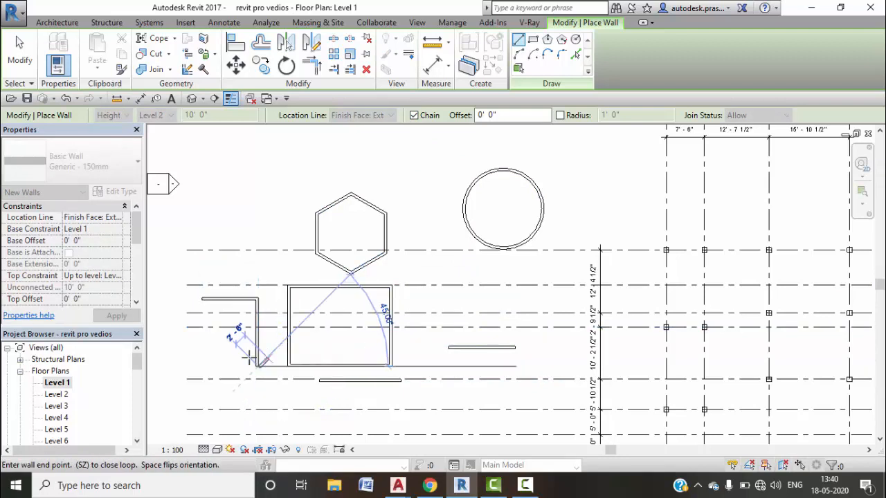
left_click(203, 365)
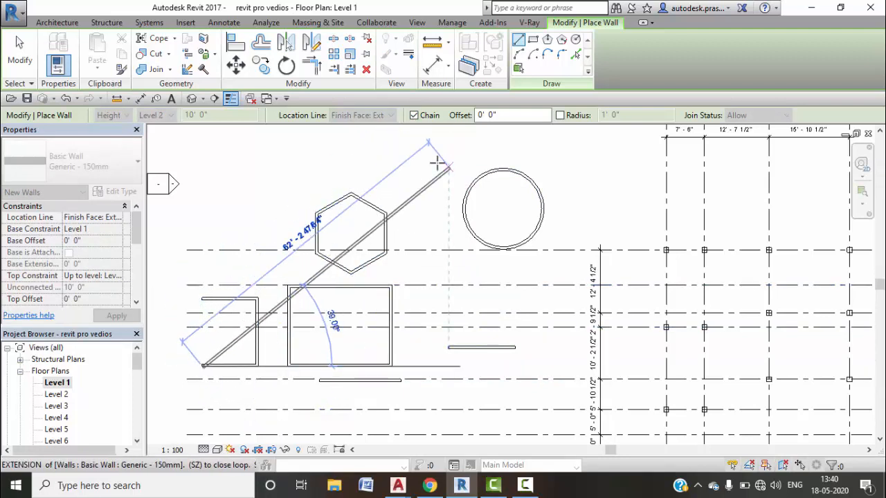
key("Escape")
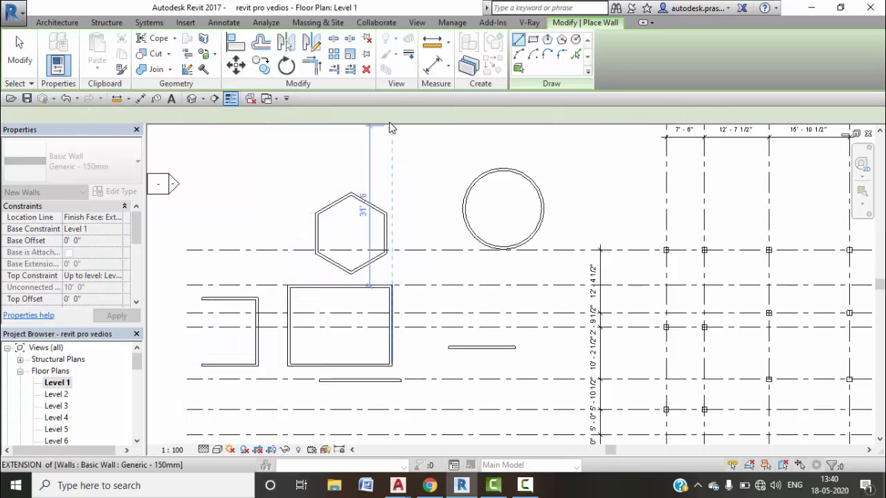
Step: Set the location line to Wall Centerline and draw a horizontal wall eastward along grid 8 from its west endpoint
left_click(395, 117)
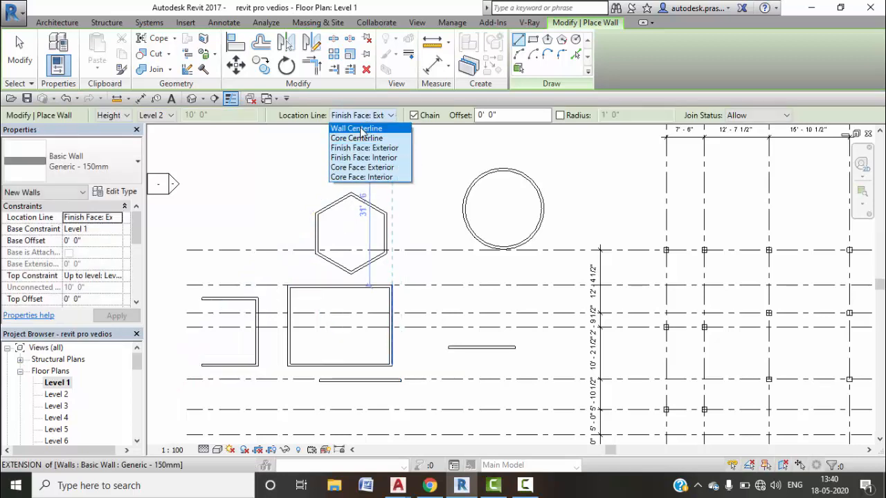
left_click(362, 128)
scroll(177, 261, "up", 4)
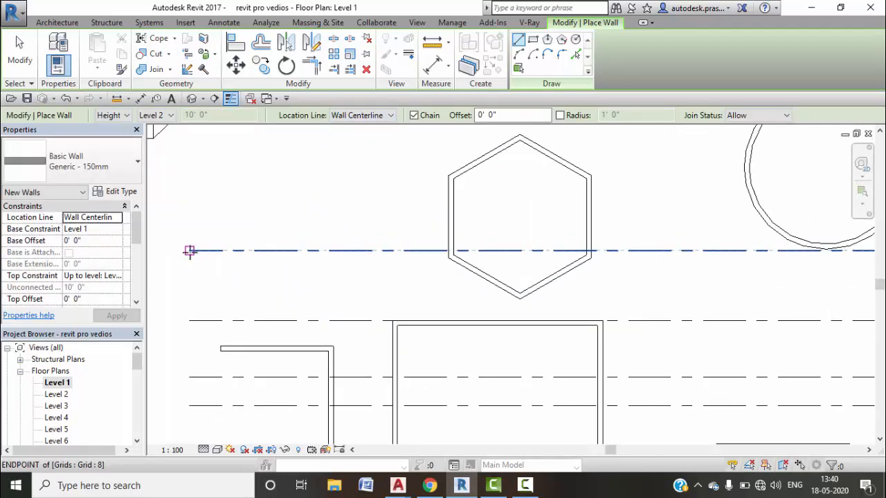
left_click(190, 252)
scroll(227, 249, "up", 2)
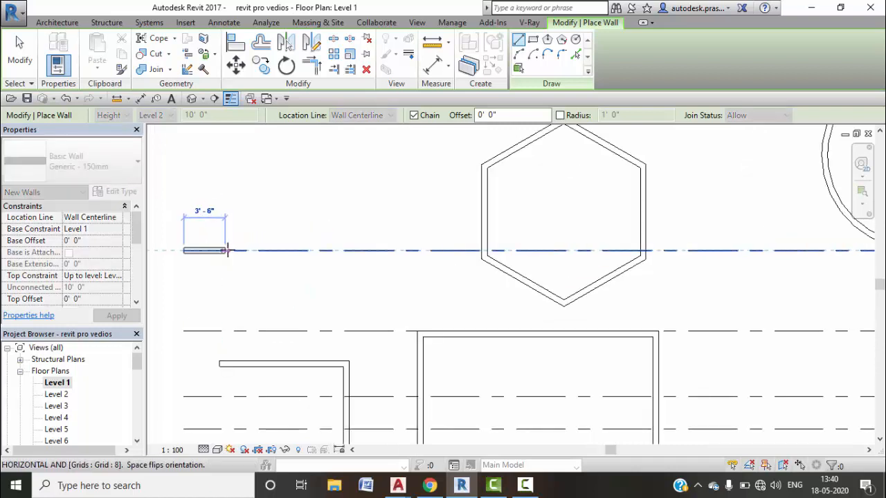
middle_click_drag(274, 263, 386, 262)
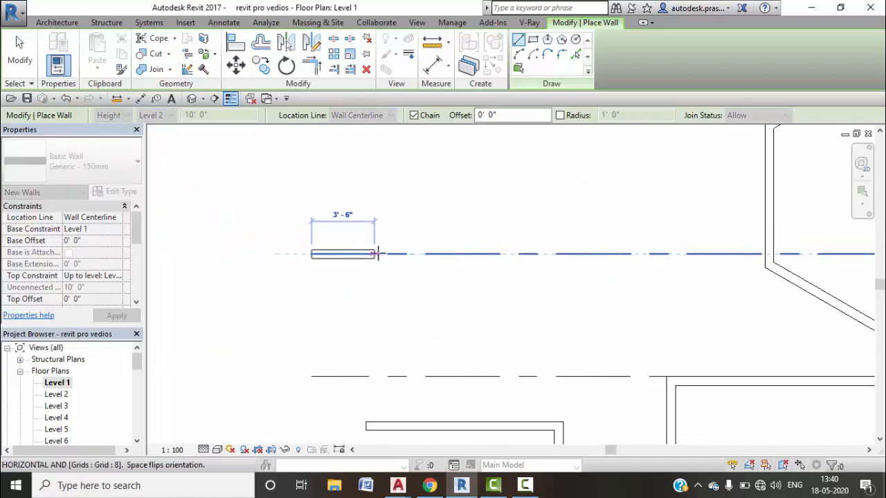
scroll(376, 253, "up", 2)
left_click(471, 255)
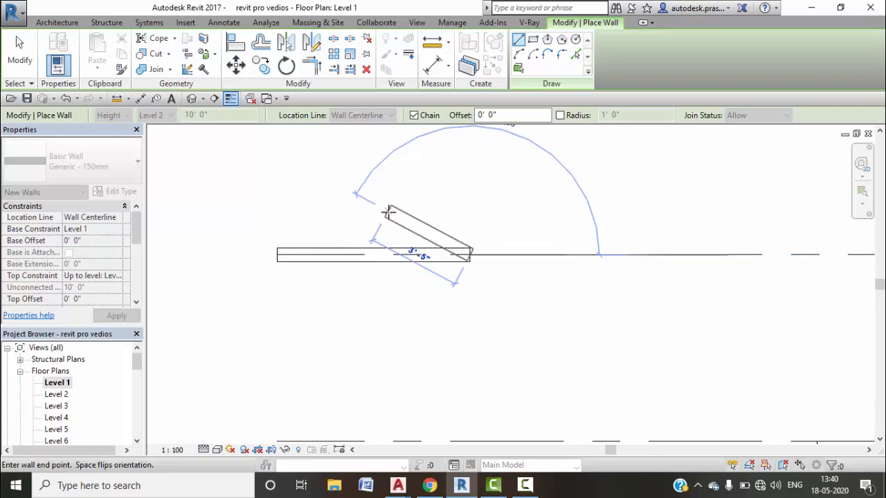
key("Escape")
Step: Set the location line to Finish Face: Exterior and draw a horizontal wall along grid 8, east of the centerline wall
left_click(374, 115)
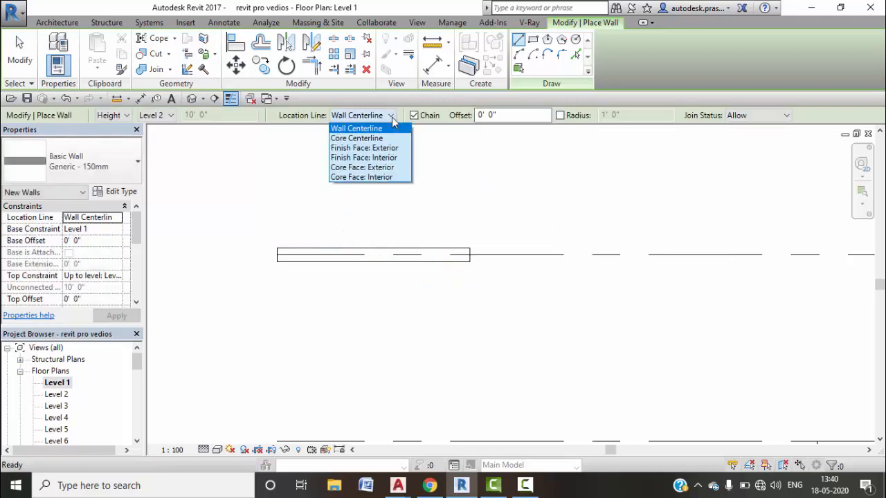
left_click(379, 148)
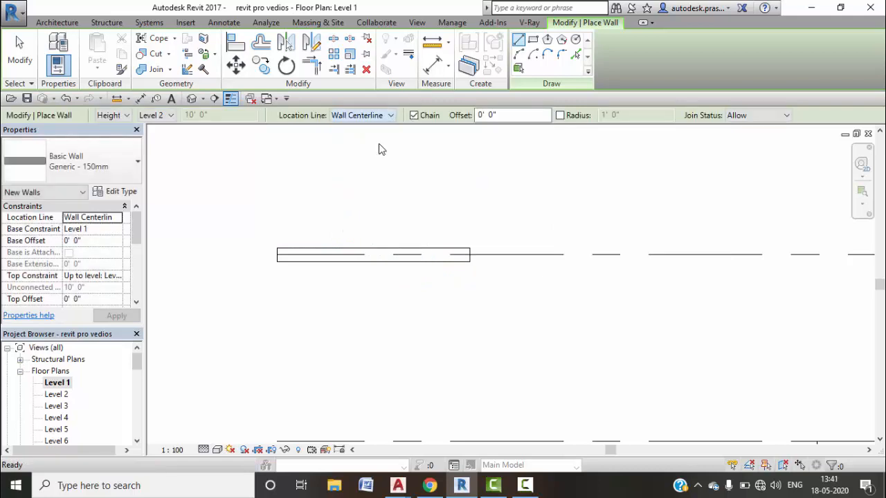
middle_click_drag(476, 230, 303, 235)
left_click(355, 259)
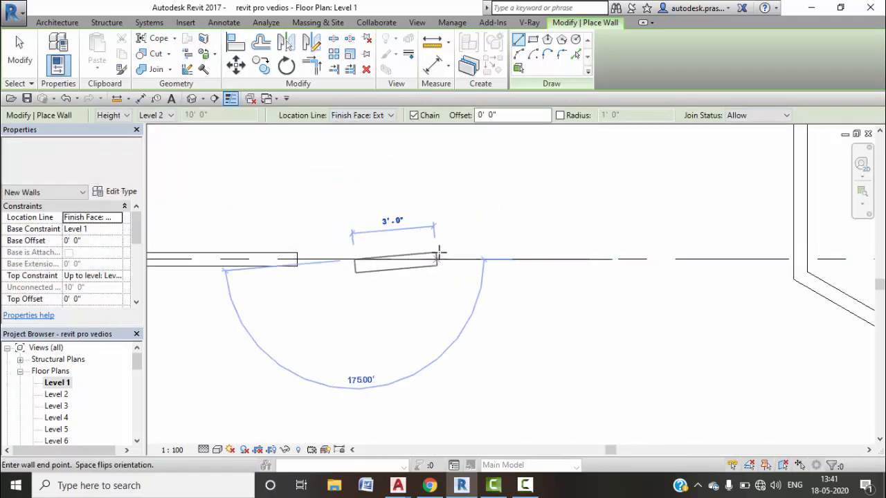
left_click(489, 261)
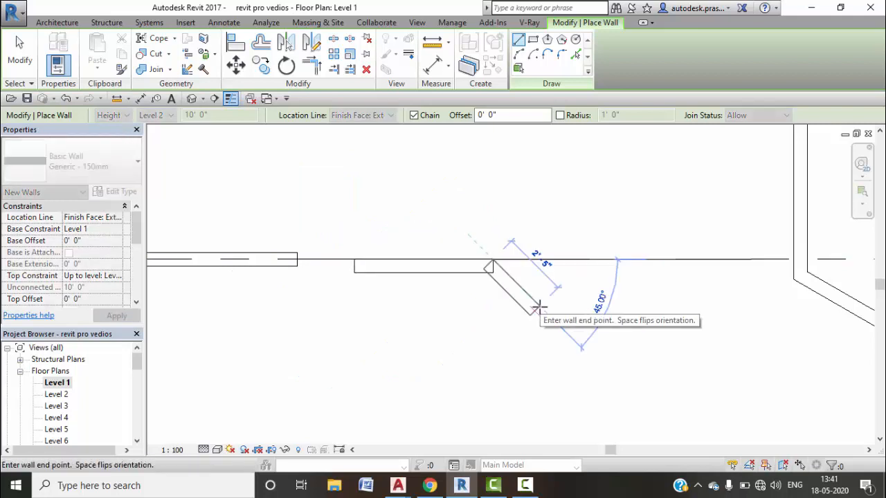
key("Escape")
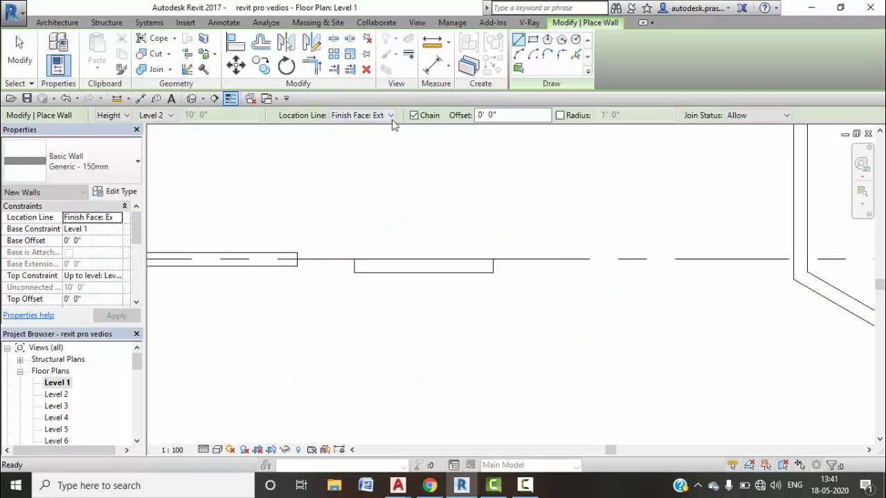
Step: Set the location line to Finish Face: Interior and draw a third horizontal wall along grid 8, west of the hexagon
left_click(388, 115)
left_click(403, 158)
left_click(531, 260)
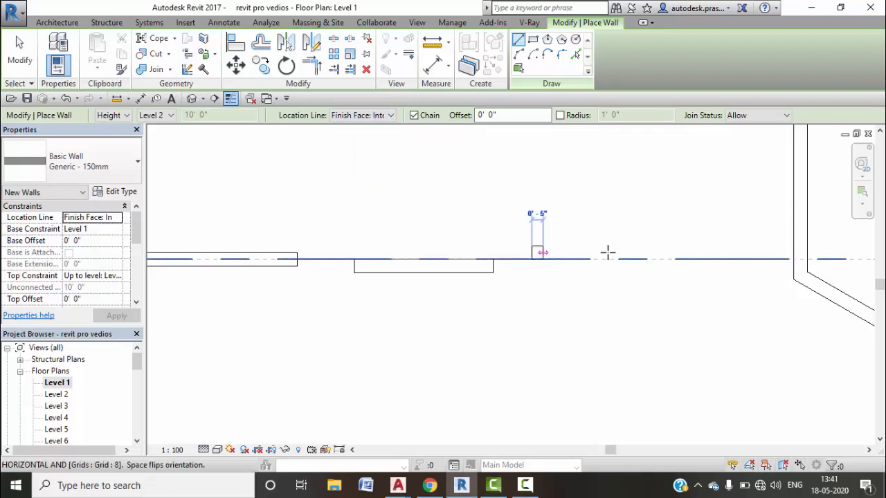
left_click(670, 259)
key("Escape")
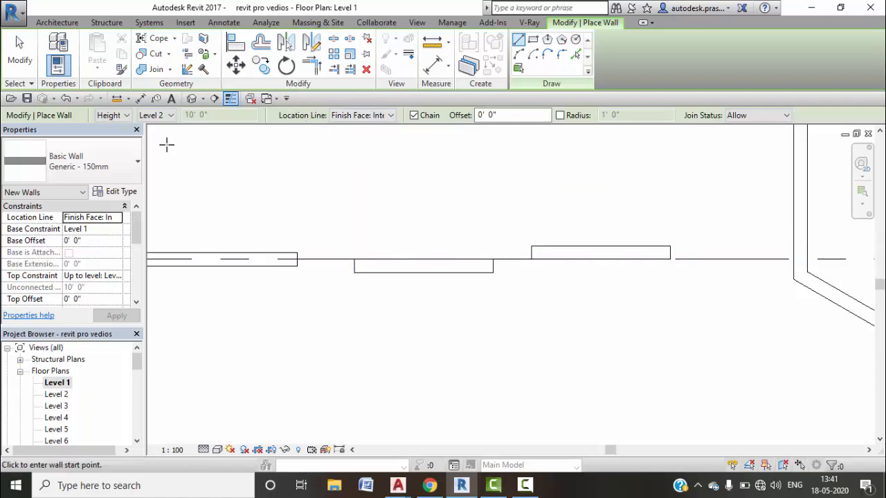
Step: Keep the wall option at Height up to Level 2 and draw a horizontal wall along the grid line just south of the circular wall
left_click(126, 116)
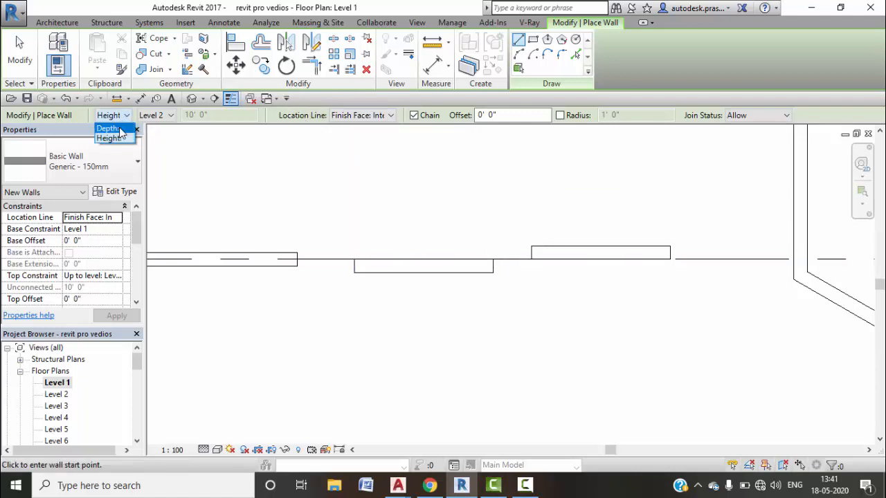
scroll(399, 312, "down", 4)
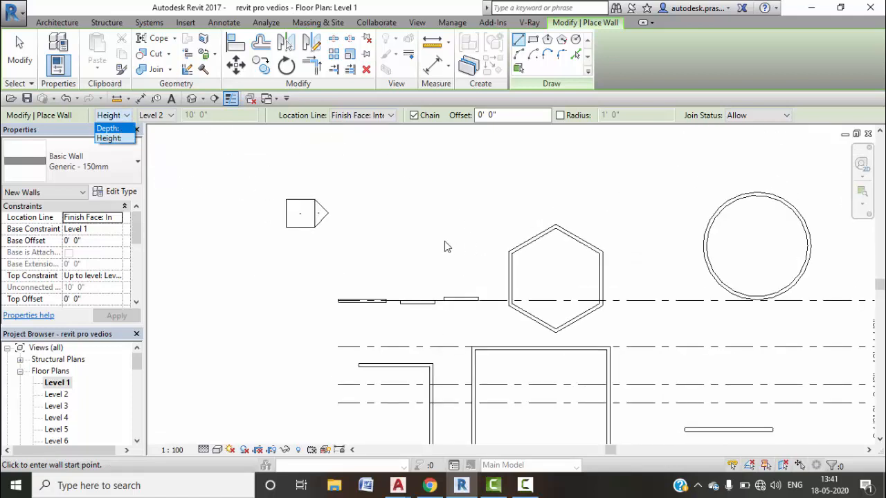
scroll(444, 242, "down", 2)
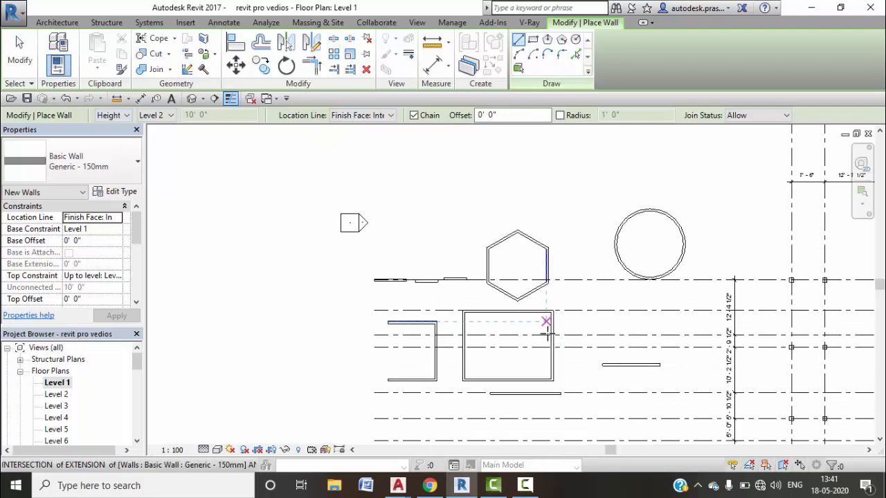
left_click(587, 311)
left_click(659, 310)
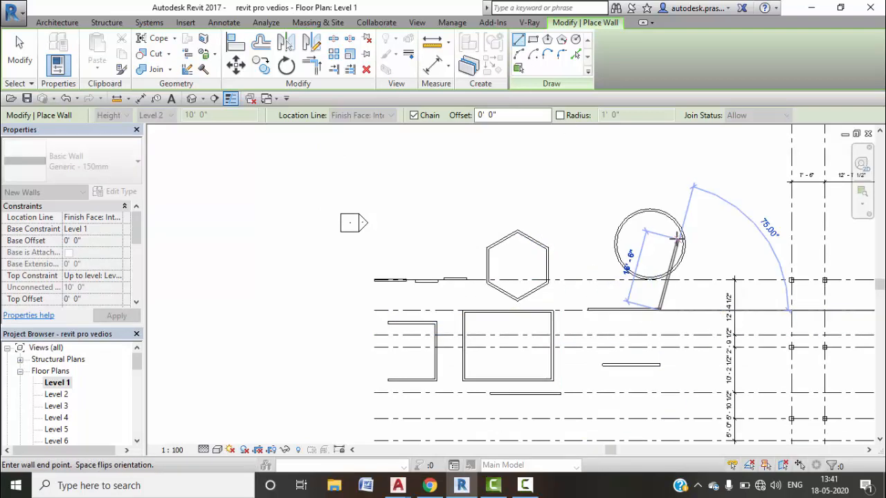
key("Escape")
Step: Open the East elevation and examine how the walls placed by Height extend relative to Level 1
scroll(83, 395, "down", 5)
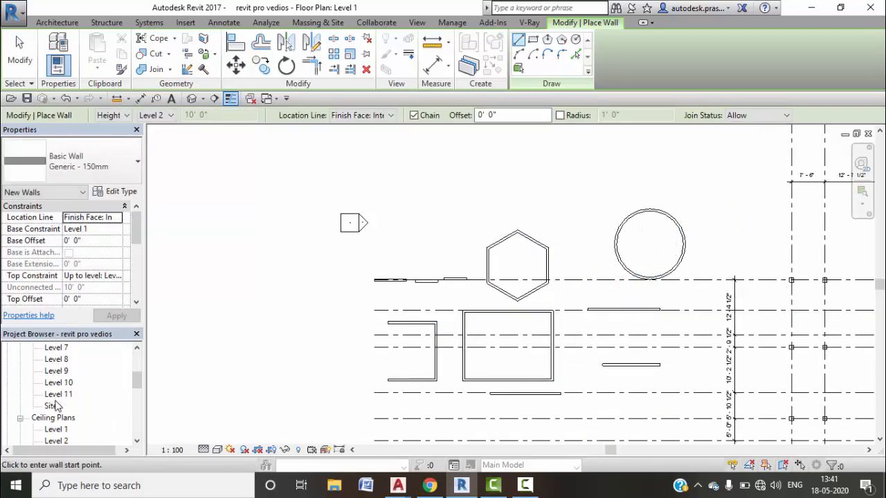
scroll(56, 408, "down", 2)
double_click(52, 394)
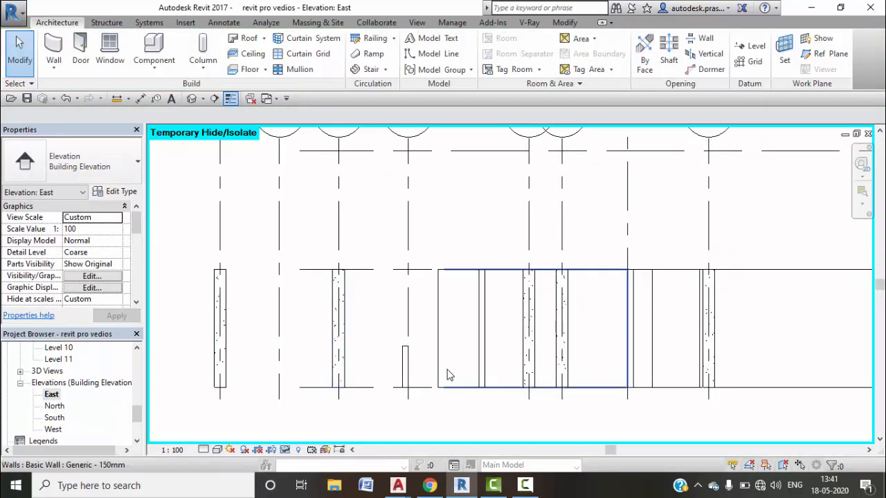
scroll(450, 371, "down", 2)
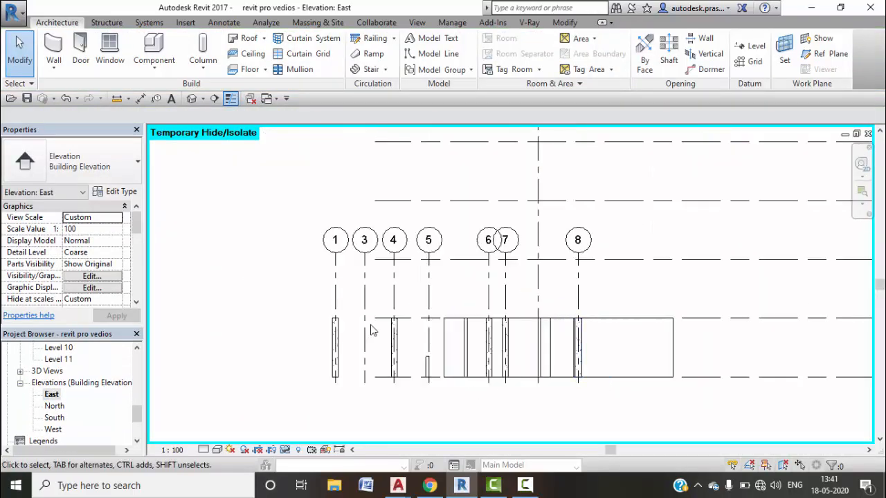
Step: On the Level 1 floor plan, draw a horizontal wall along the second grid line from the south, using Depth, Unconnected at 10' 0"
scroll(108, 388, "up", 5)
scroll(107, 390, "up", 4)
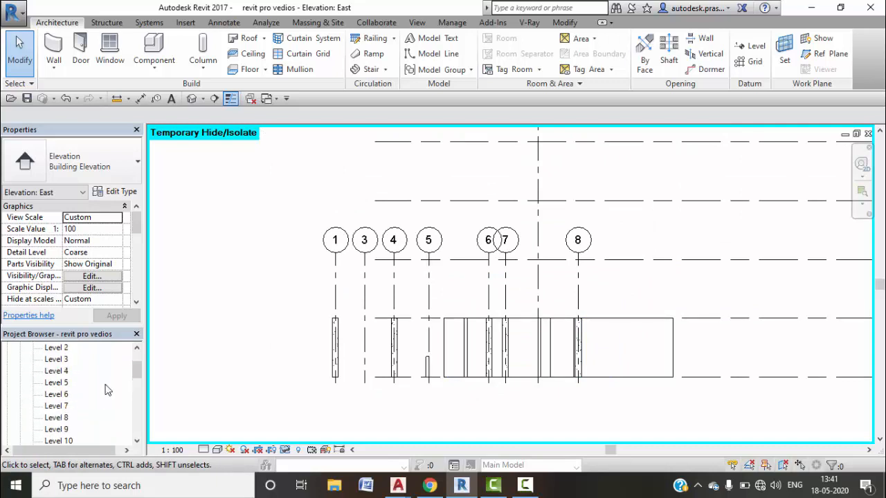
double_click(55, 384)
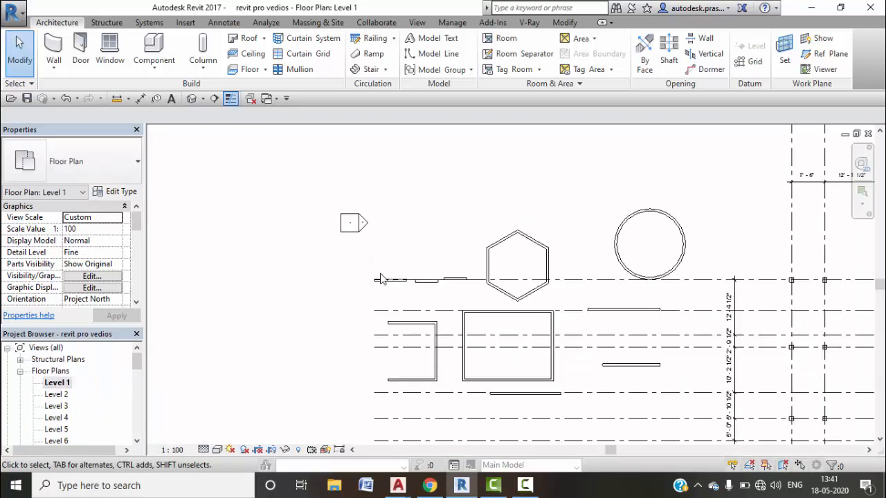
left_click(54, 48)
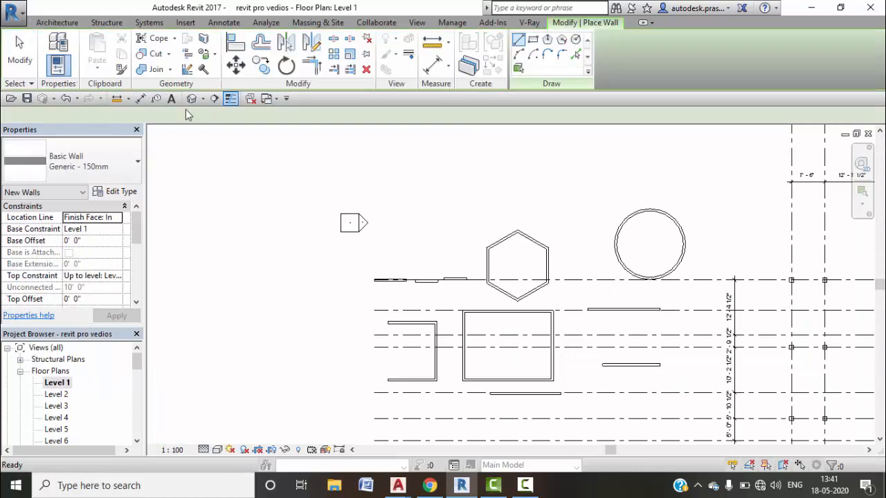
left_click(127, 116)
left_click(111, 124)
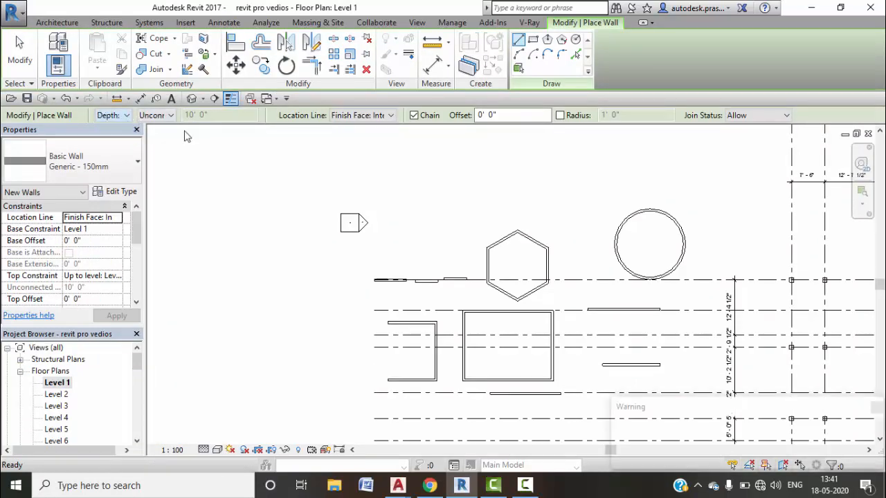
scroll(521, 402, "down", 1)
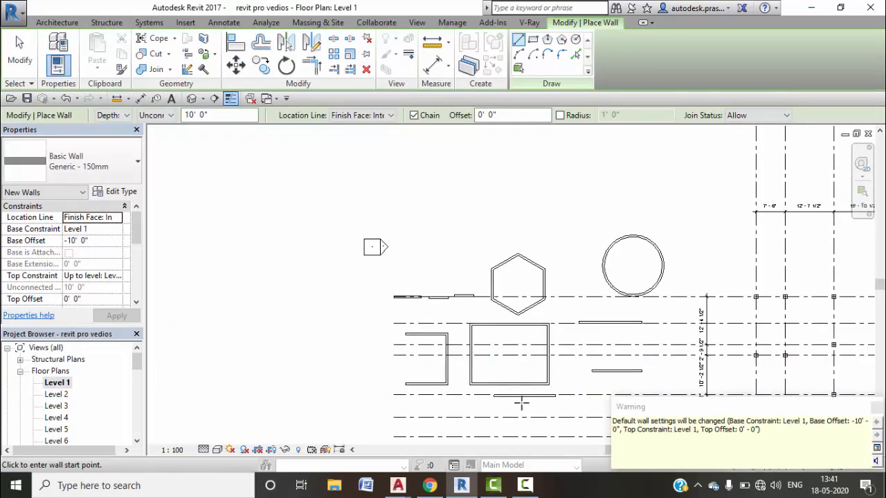
middle_click_drag(522, 404, 490, 309)
left_click(414, 333)
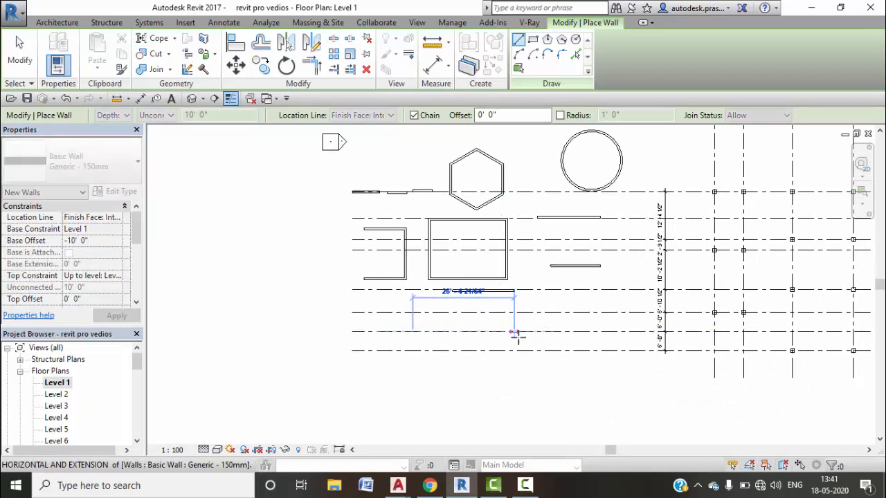
left_click(505, 350)
key("Escape")
key("Escape")
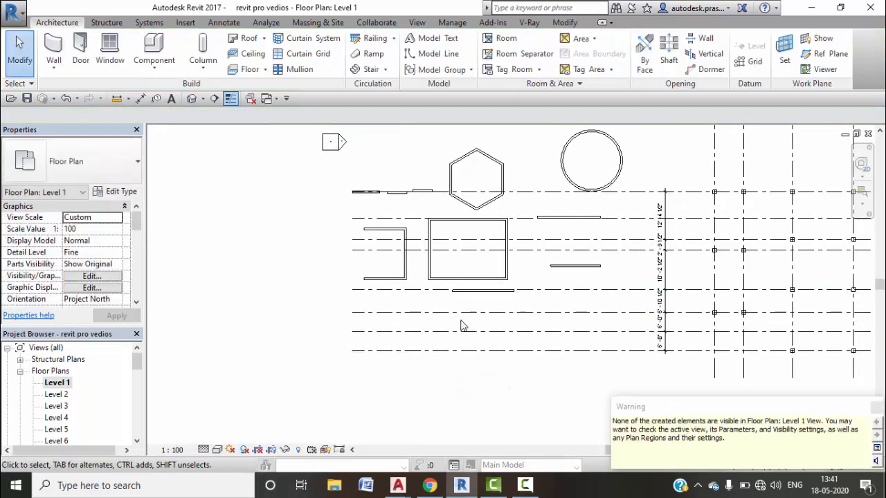
Step: Open the East elevation and inspect the extent and constraints of the Depth wall at grid 3
scroll(76, 387, "down", 4)
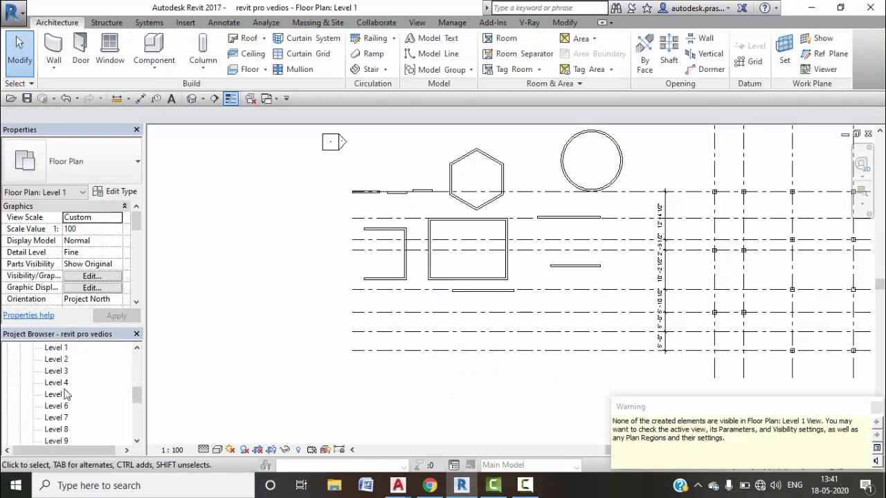
scroll(66, 394, "down", 4)
double_click(53, 360)
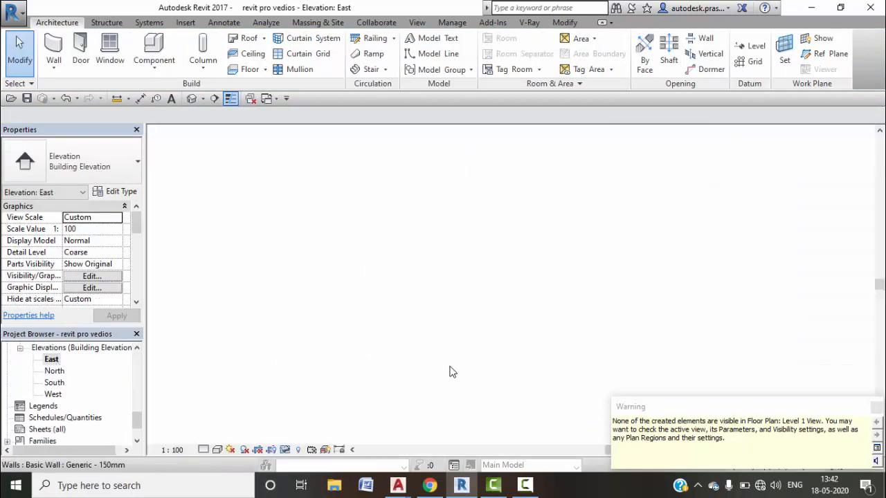
middle_click_drag(459, 381, 463, 306)
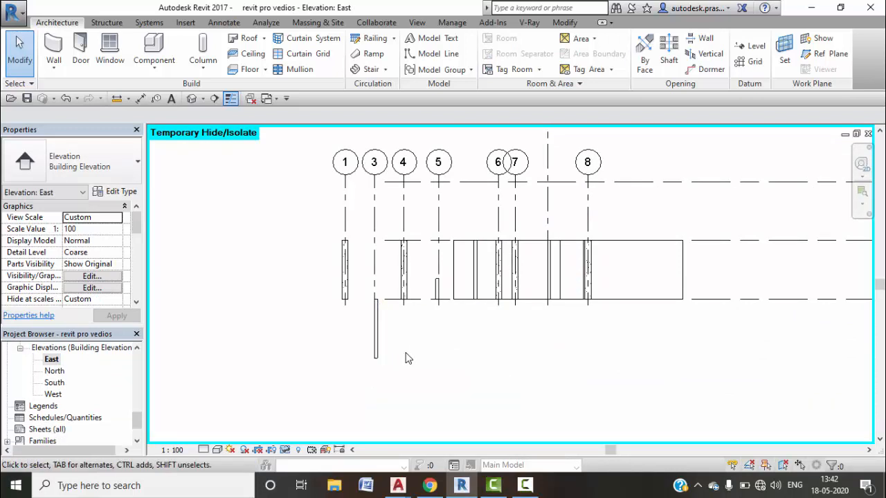
left_click(378, 305)
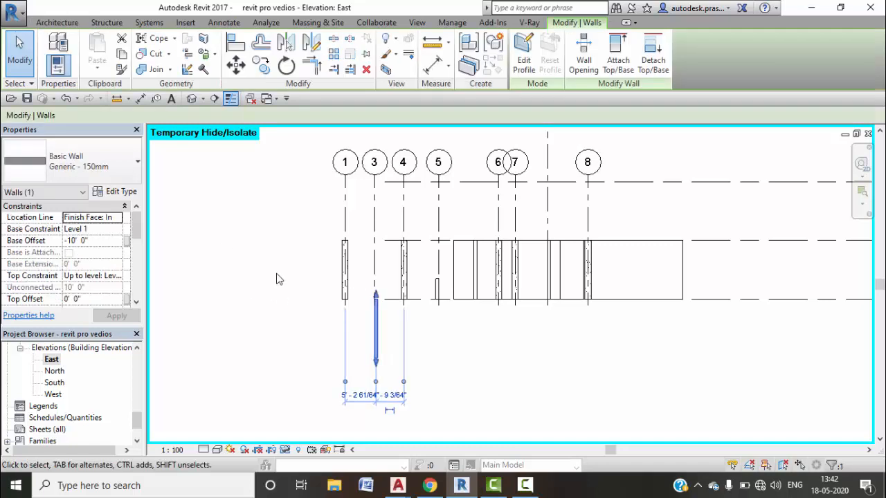
left_click(259, 263)
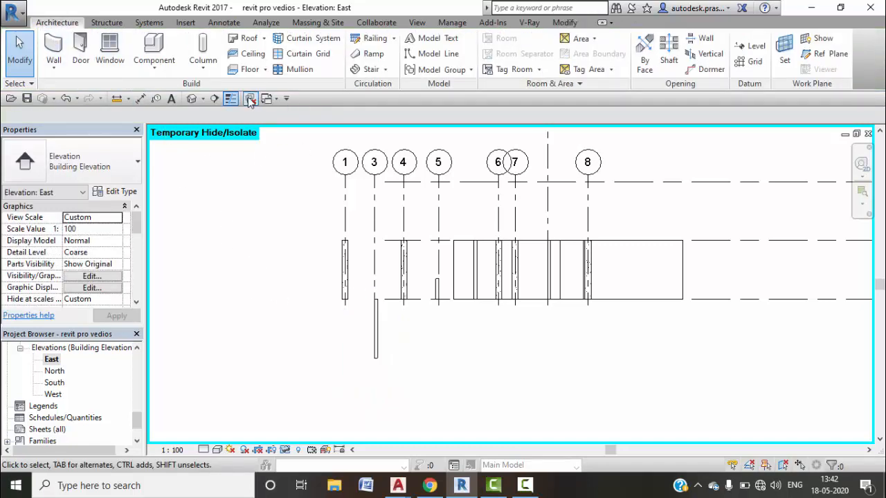
Step: Return to the Level 1 floor plan, start an architectural wall and switch its placement option from Depth to Height
scroll(88, 392, "up", 5)
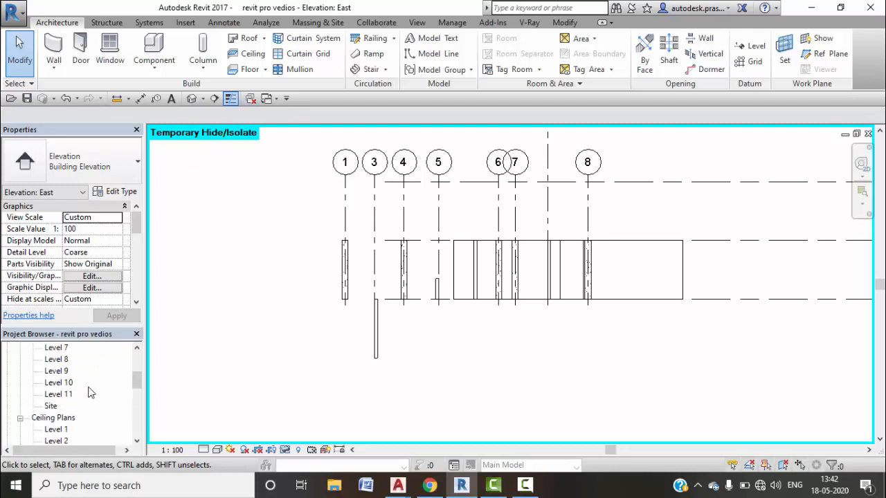
scroll(89, 392, "up", 1)
double_click(66, 382)
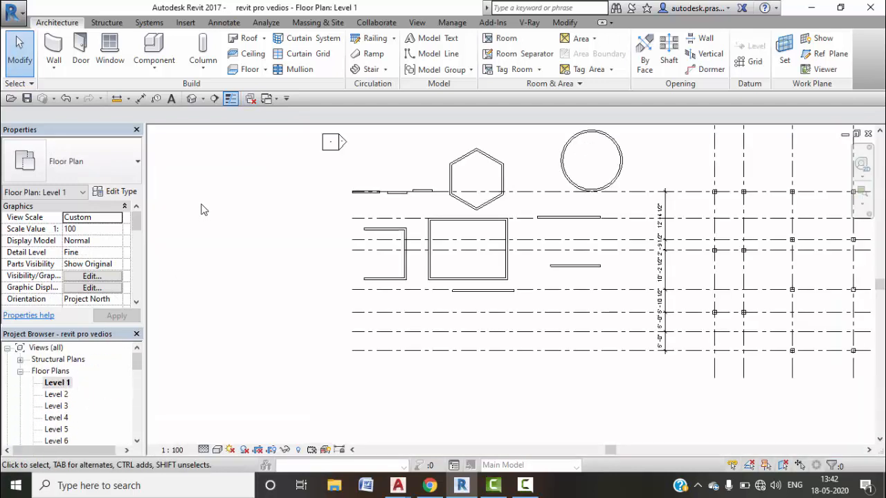
key("w")
key("a")
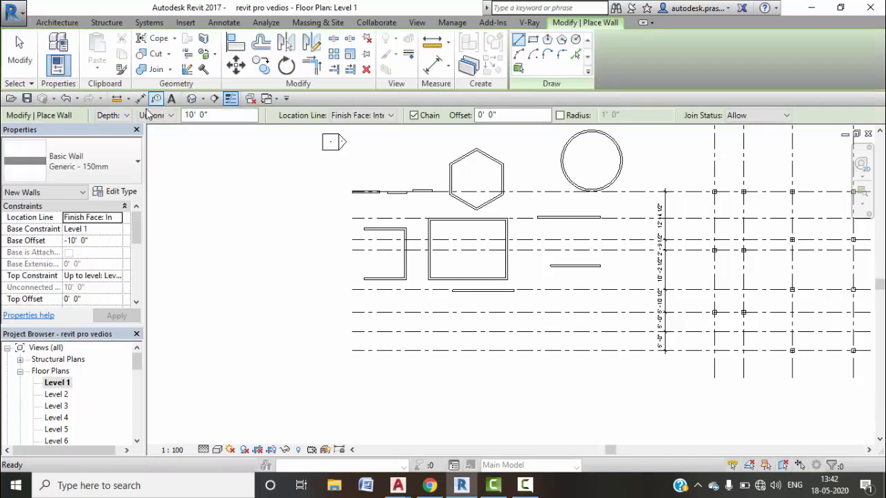
left_click(125, 115)
left_click(109, 136)
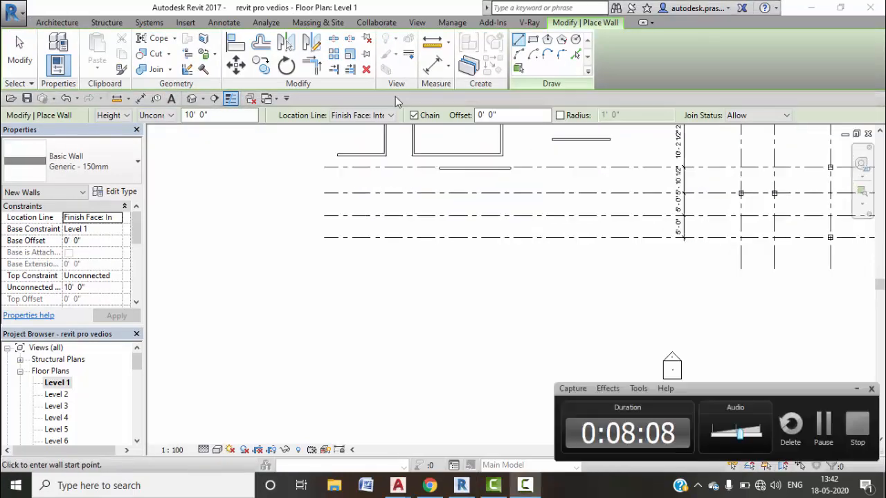
Step: Set the wall offset to 1' 0" and try an offset wall starting on grid 3, below the existing short wall
left_click(511, 115)
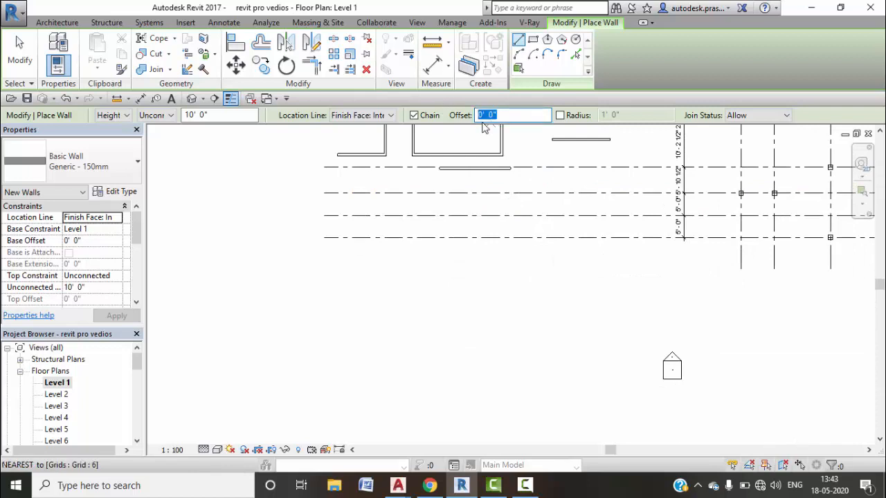
type("1")
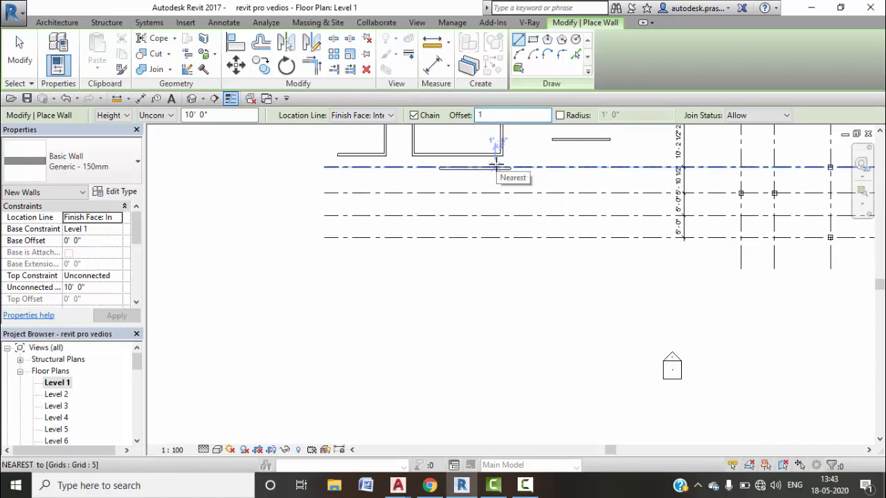
key("Return")
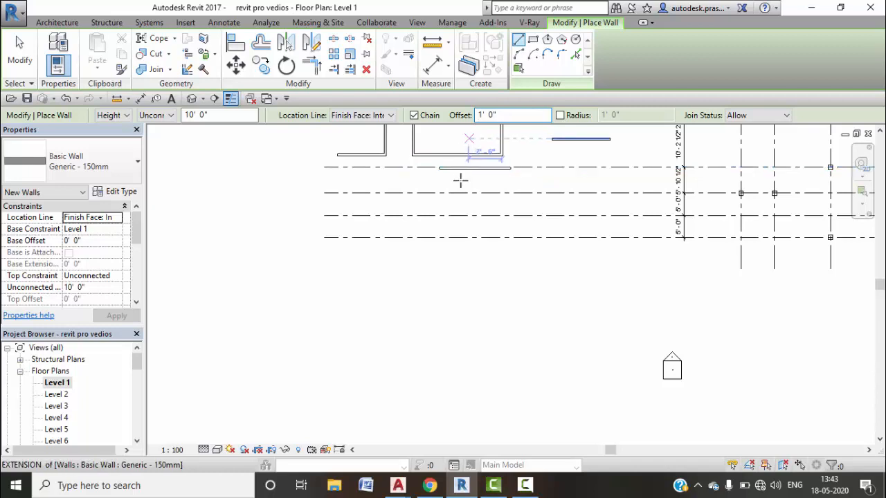
scroll(441, 217, "up", 2)
scroll(441, 217, "up", 1)
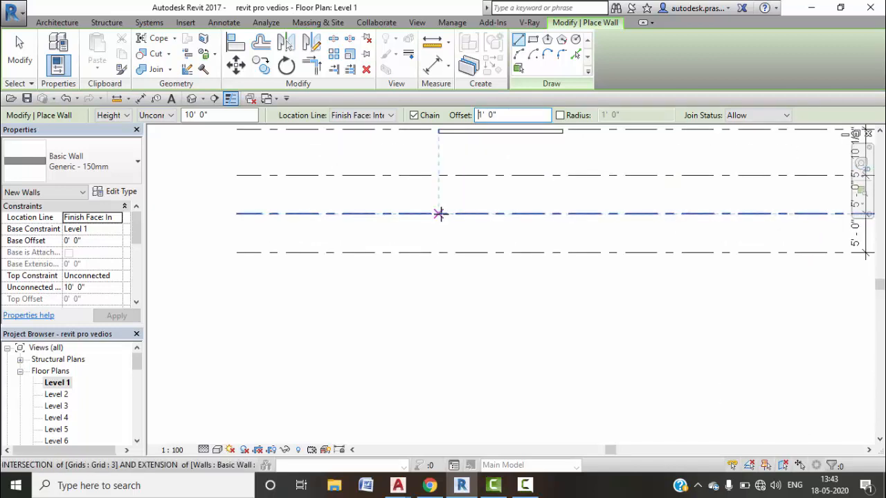
left_click(438, 213)
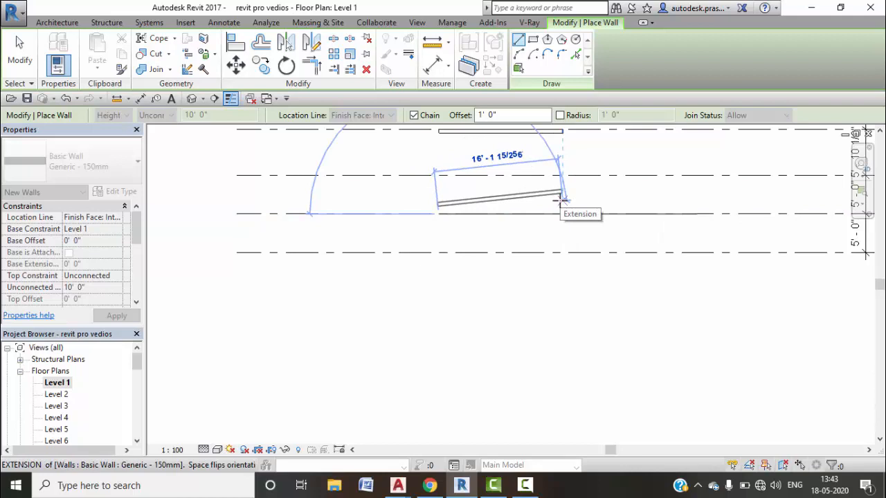
key("Escape")
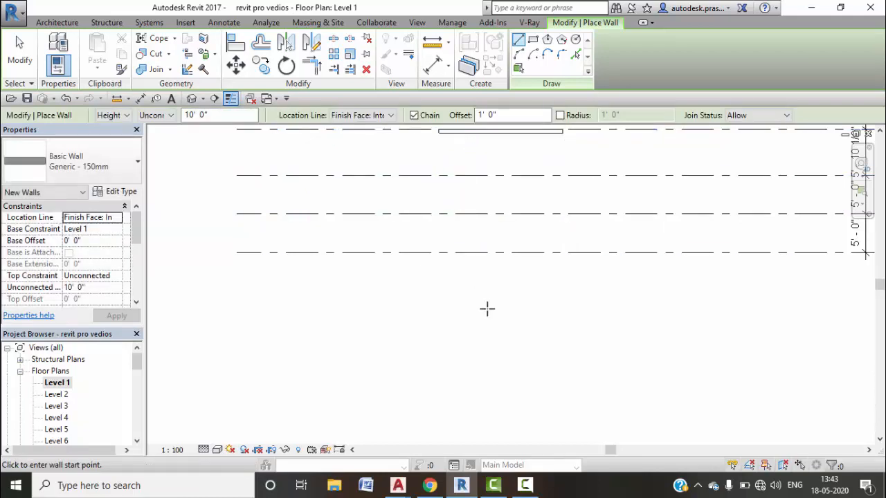
Step: Open the 3D view and examine the walls drawn so far, including those placed by Height and Depth
scroll(487, 309, "down", 5)
middle_click_drag(493, 293, 457, 304)
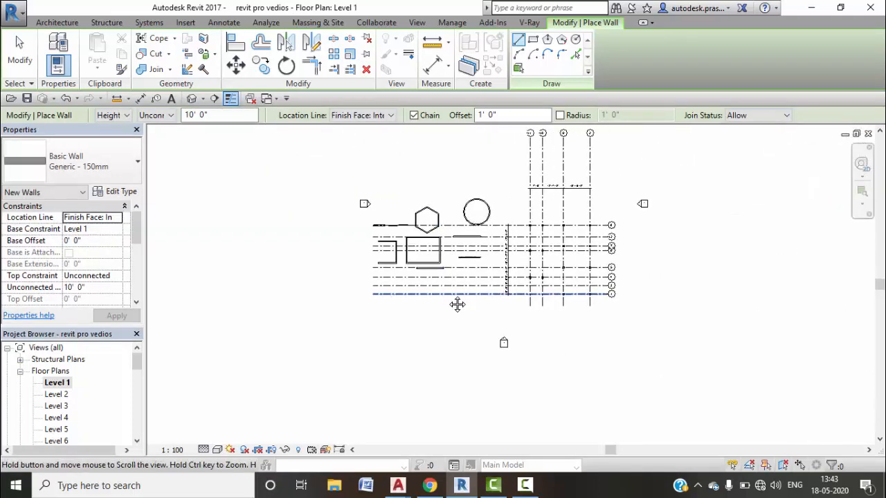
scroll(476, 304, "up", 3)
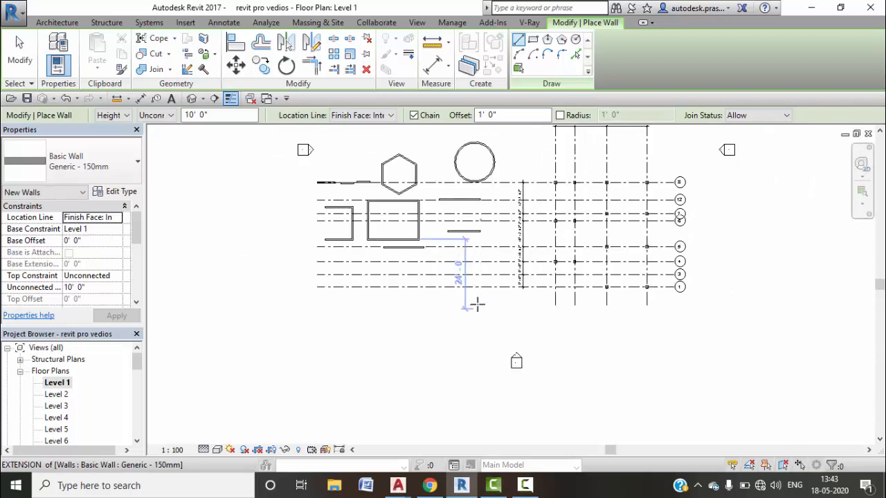
left_click(216, 98)
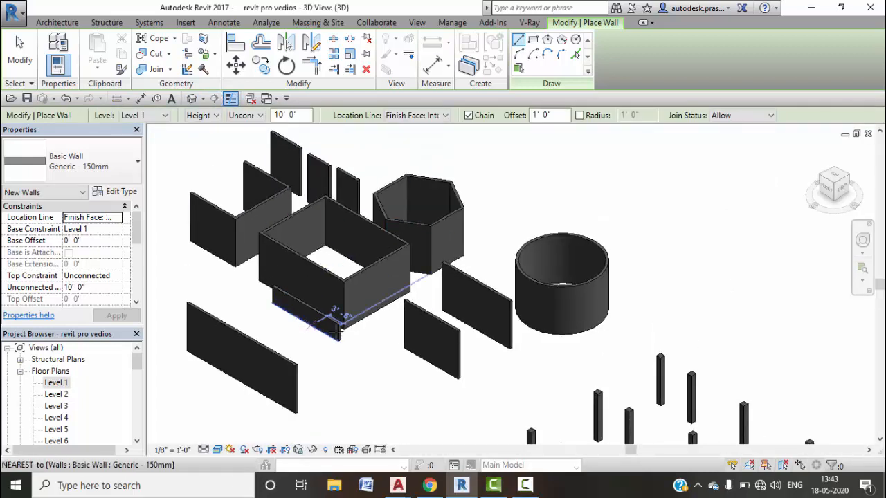
scroll(339, 330, "down", 3)
middle_click_drag(471, 360, 484, 307)
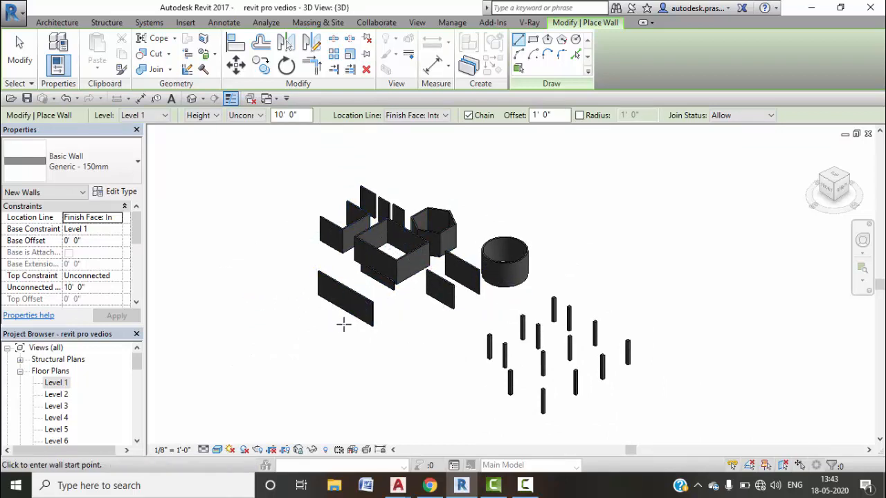
scroll(348, 325, "up", 5)
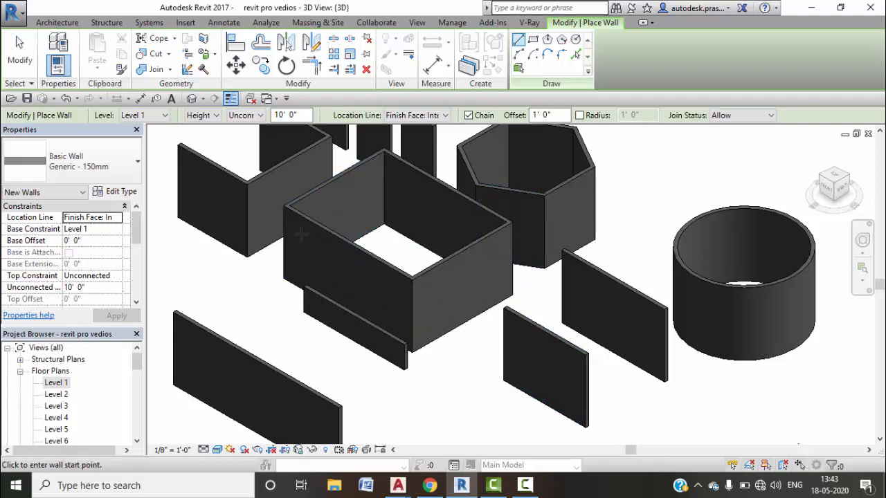
scroll(301, 235, "up", 2)
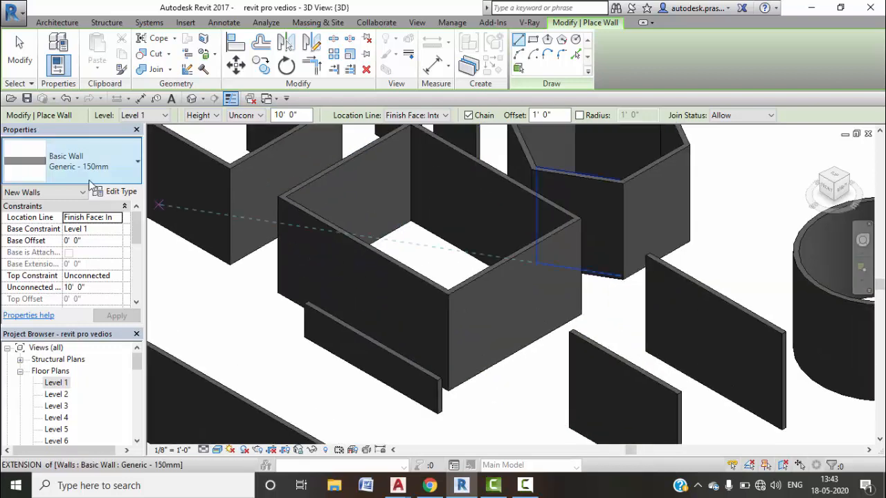
Step: Choose the basic wall type Generic - 90mm Brick for the new walls
left_click(115, 169)
scroll(92, 242, "down", 4)
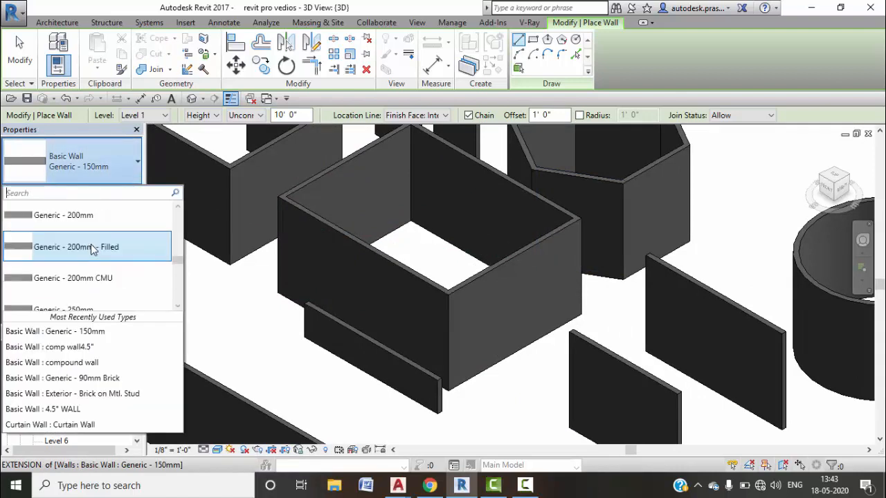
scroll(72, 268, "down", 6)
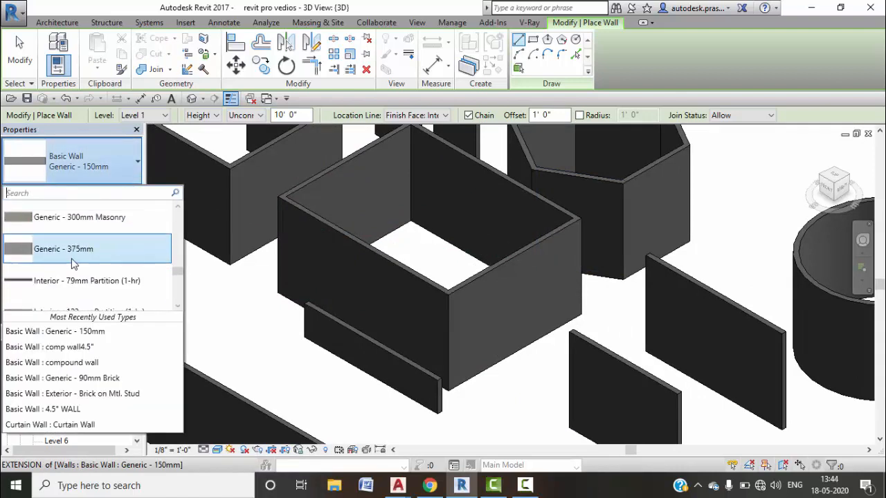
scroll(73, 258, "up", 2)
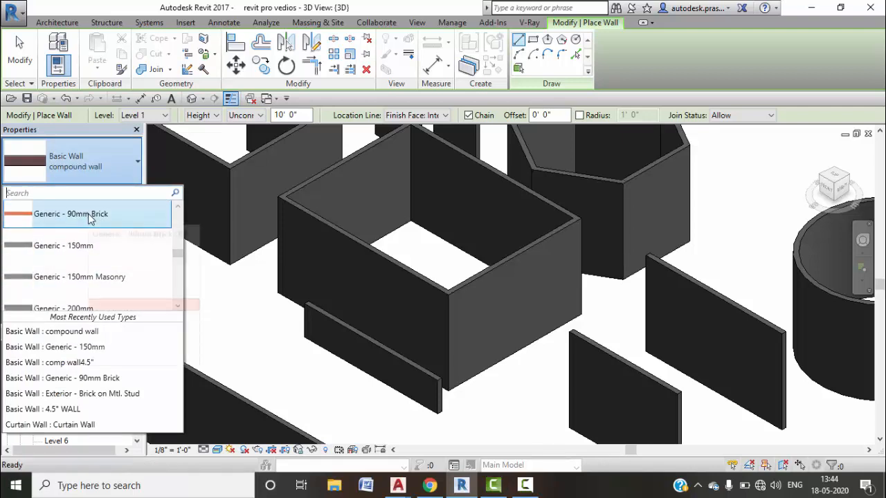
left_click(92, 216)
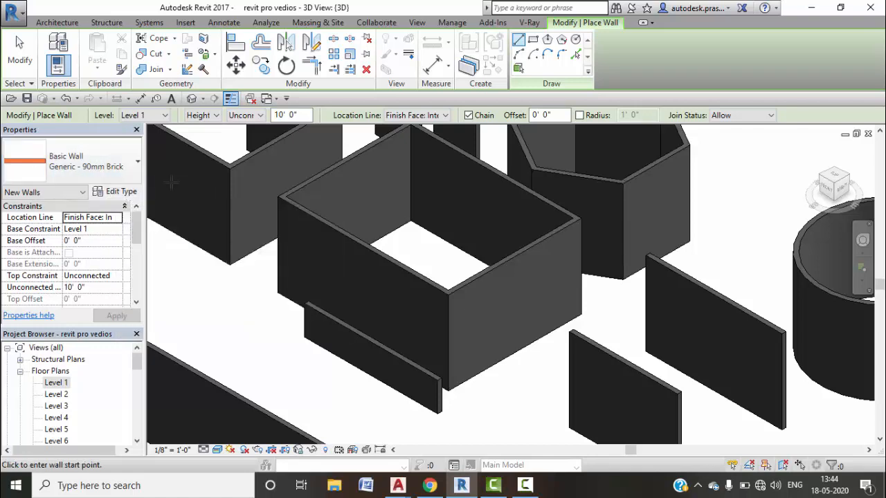
Step: Duplicate the Generic - 90mm Brick wall type under the name wall1
left_click(123, 193)
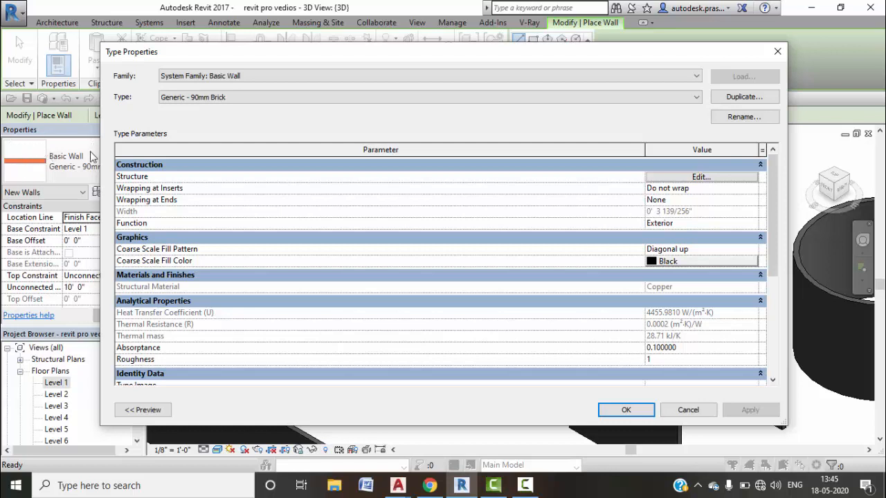
left_click(737, 97)
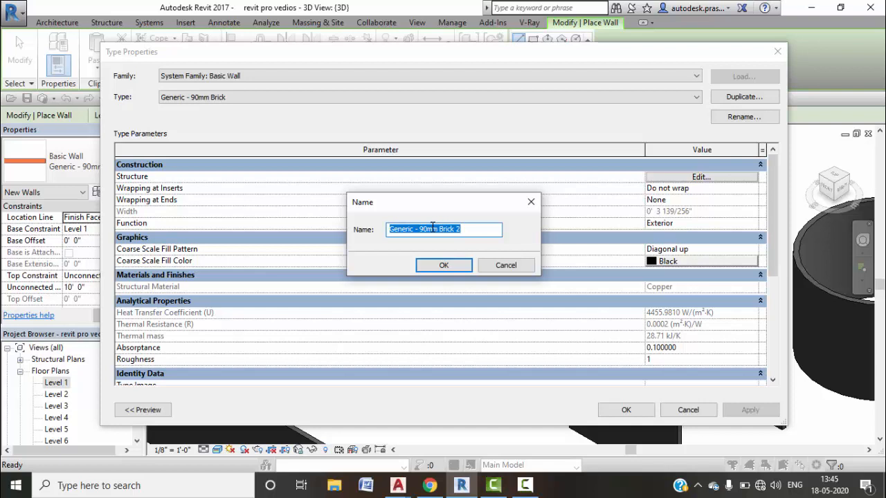
type("wall1")
left_click(442, 265)
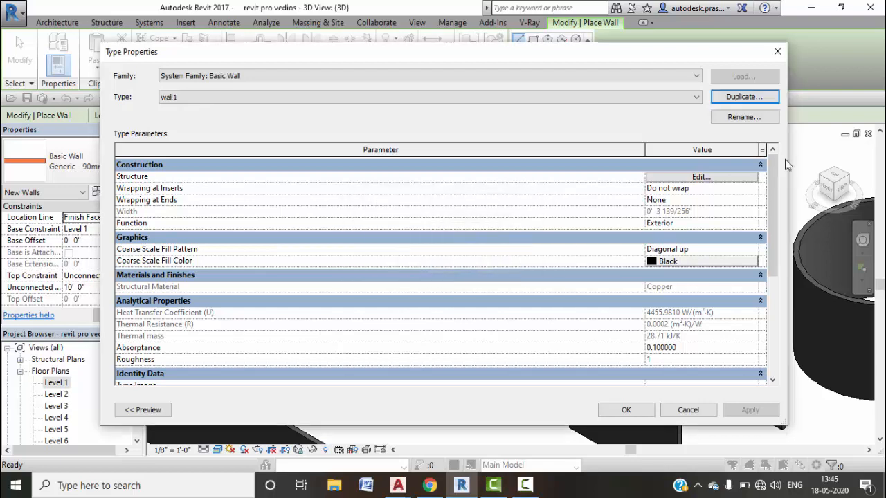
Step: In wall1's structure, assign the Brick, Common material to the Structure [1] layer
left_click(701, 177)
left_click(432, 175)
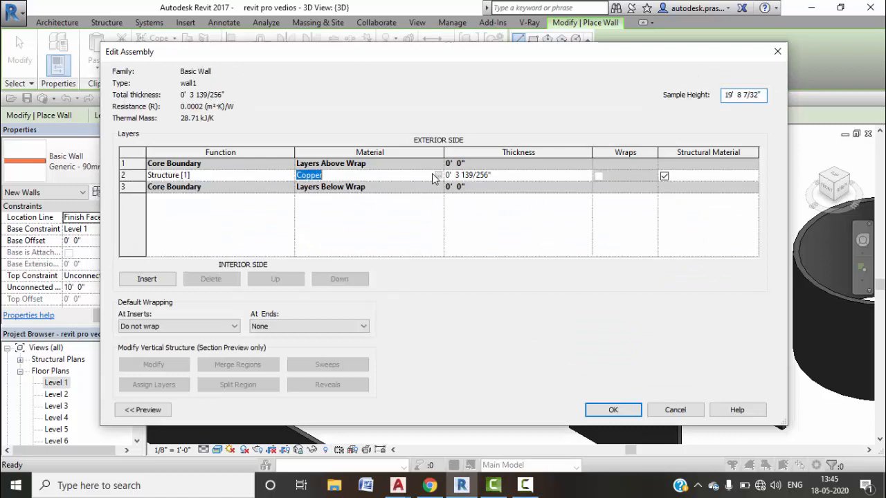
left_click(438, 175)
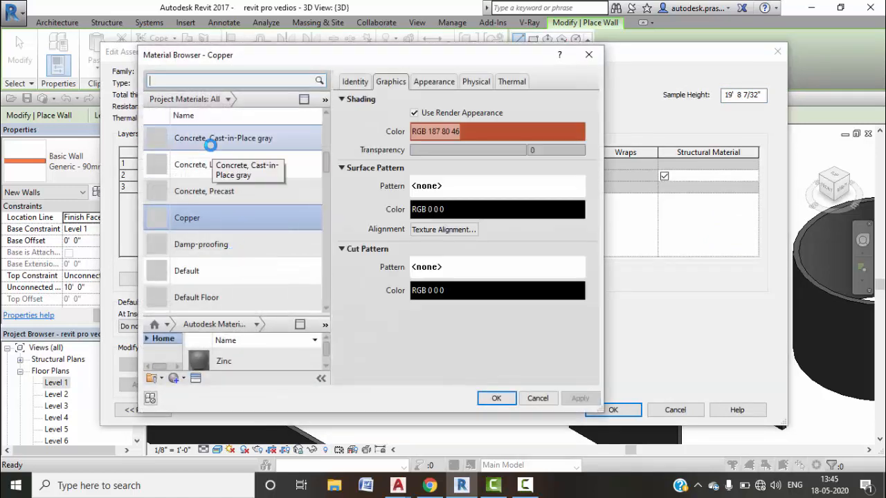
type("brick")
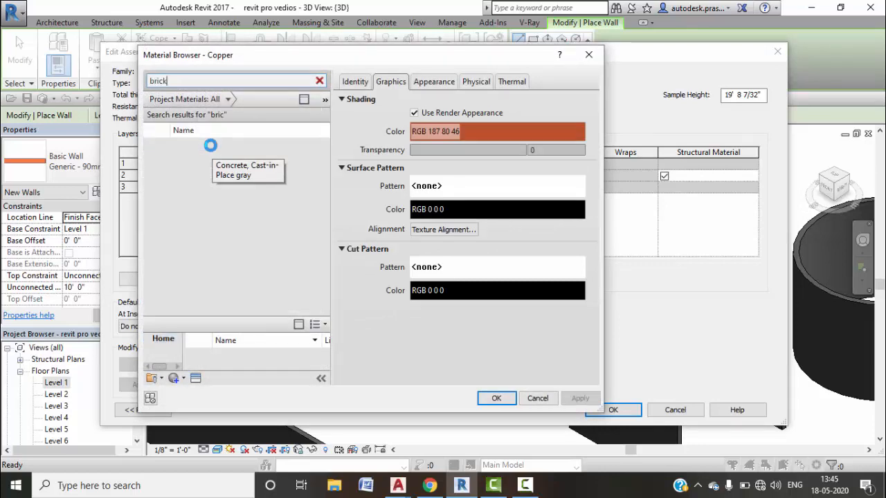
left_click(243, 152)
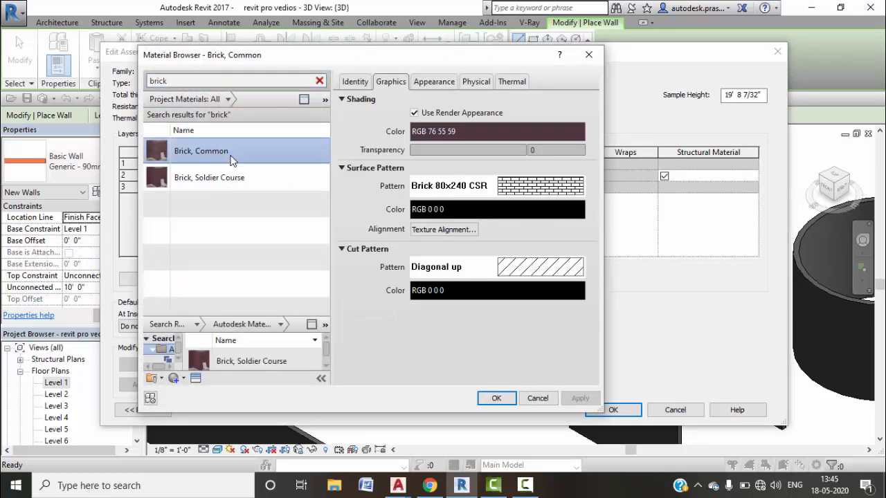
left_click(494, 401)
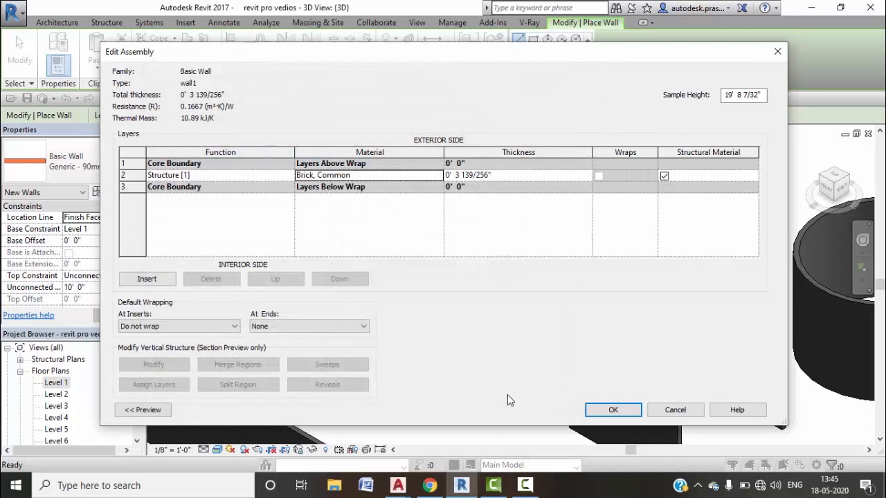
Step: Set the thickness of wall1's Structure [1] layer to 9" and accept the type changes
left_click(526, 178)
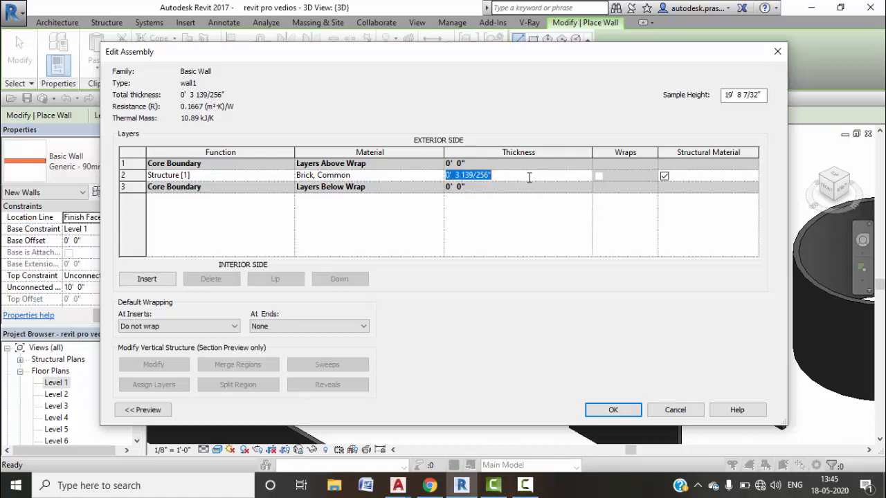
type("9")
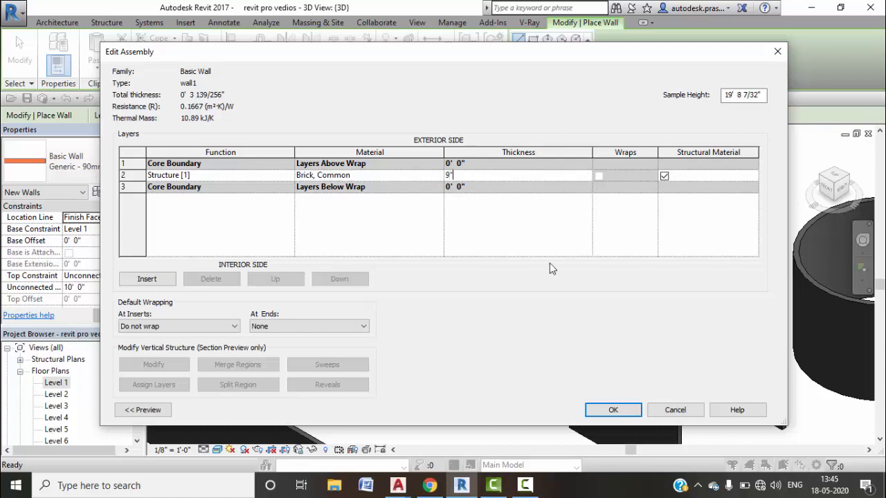
left_click(614, 411)
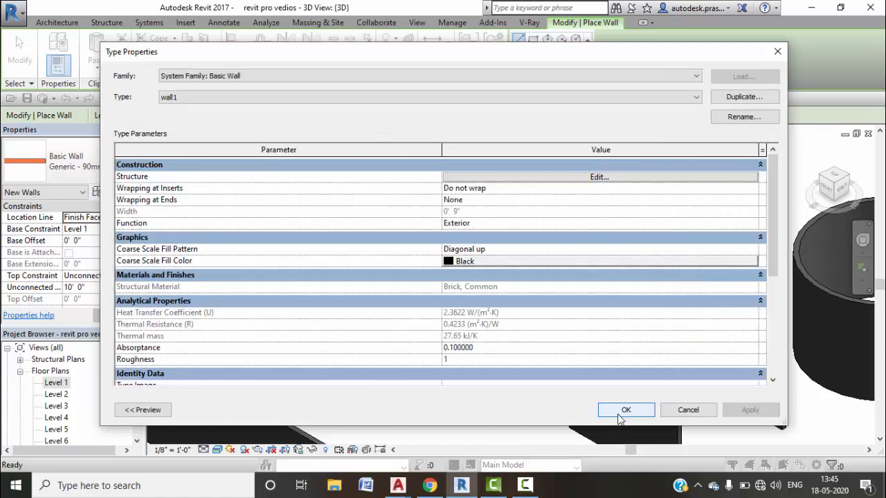
left_click(613, 411)
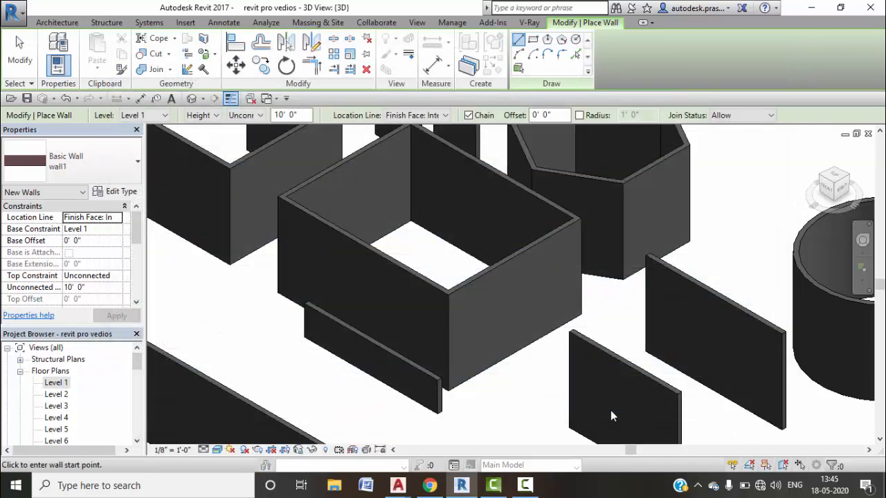
Step: On the Level 1 floor plan, draw a horizontal wall1 wall about 23' 6" long along grid 3
scroll(417, 347, "down", 5)
double_click(56, 383)
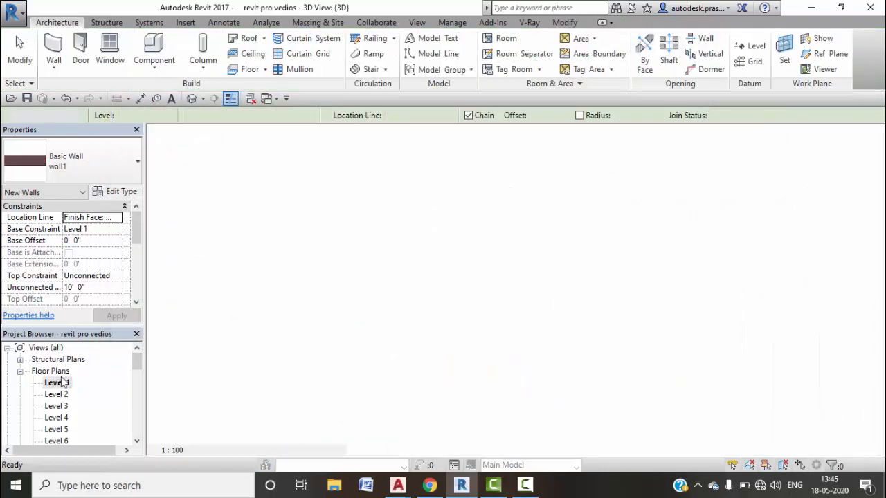
left_click(53, 50)
scroll(362, 254, "up", 4)
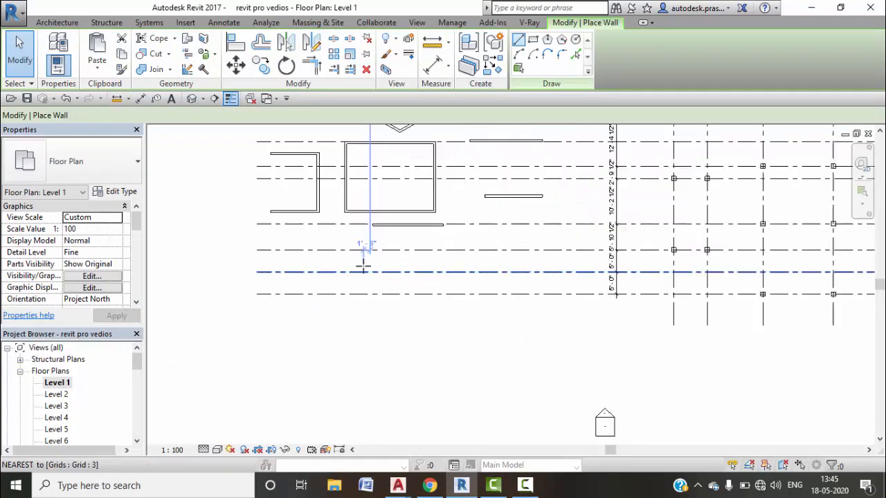
left_click(332, 273)
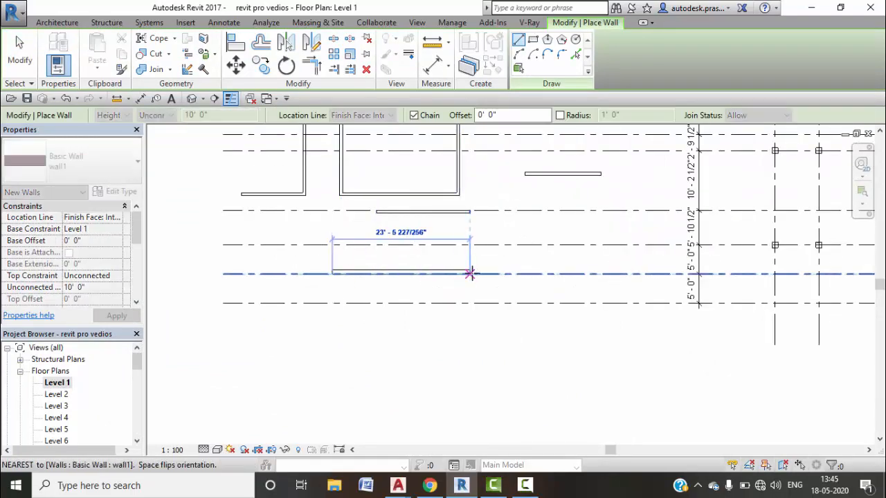
left_click(469, 272)
key("Escape")
key("Escape")
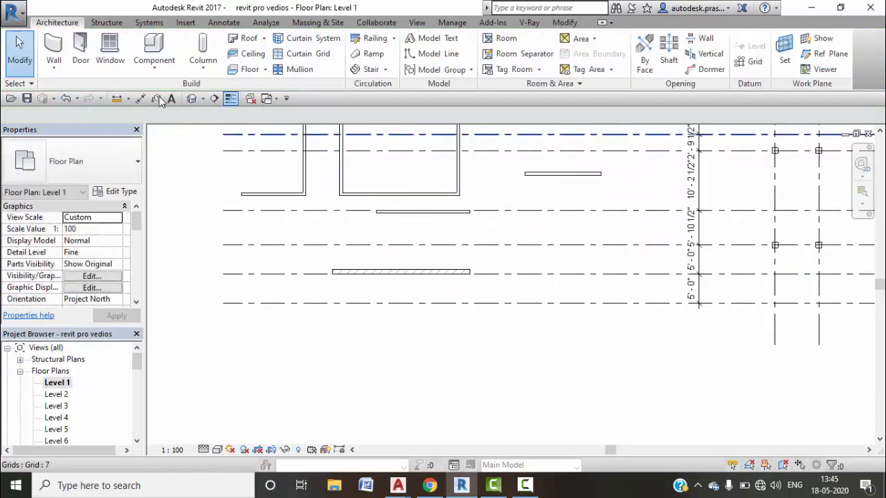
Step: Open the 3D view and inspect the new brick wall on grid 3 up close, selecting it
left_click(191, 98)
scroll(379, 287, "up", 5)
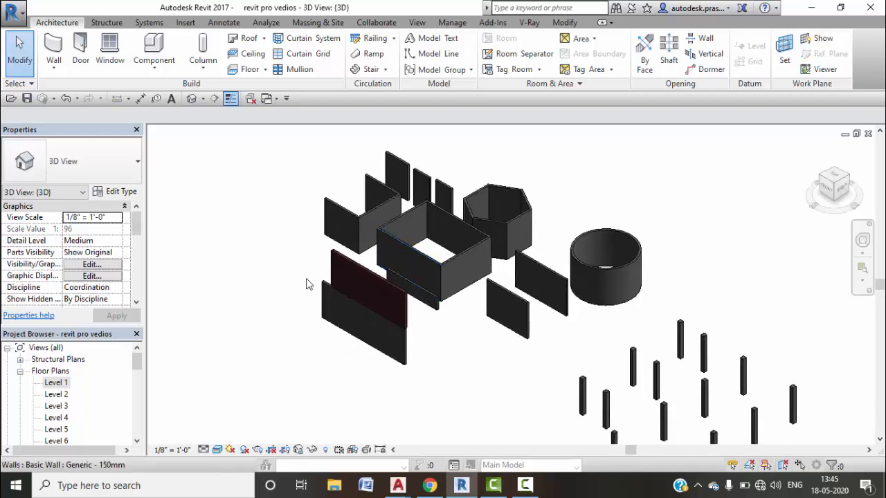
scroll(405, 296, "up", 4)
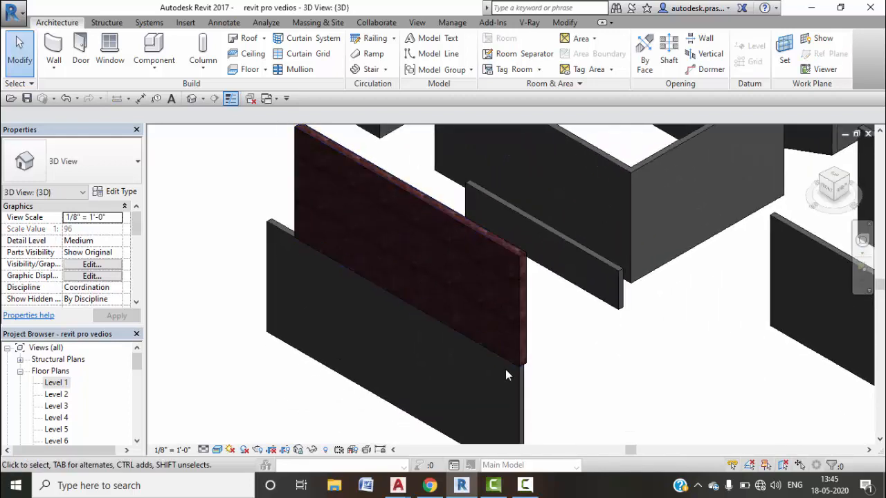
scroll(508, 336, "up", 2)
left_click(525, 257)
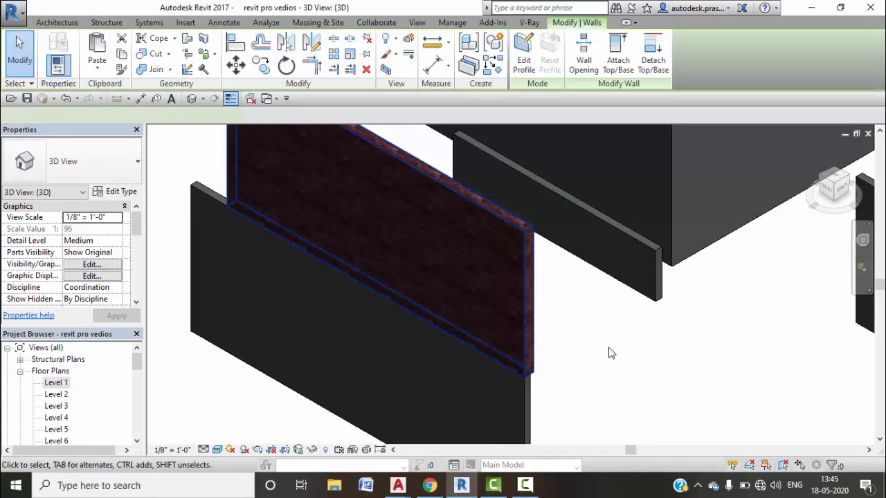
Step: Examine the brick texture and both faces of the wall1 wall up close in the 3D view
left_click(612, 358)
scroll(552, 307, "up", 8)
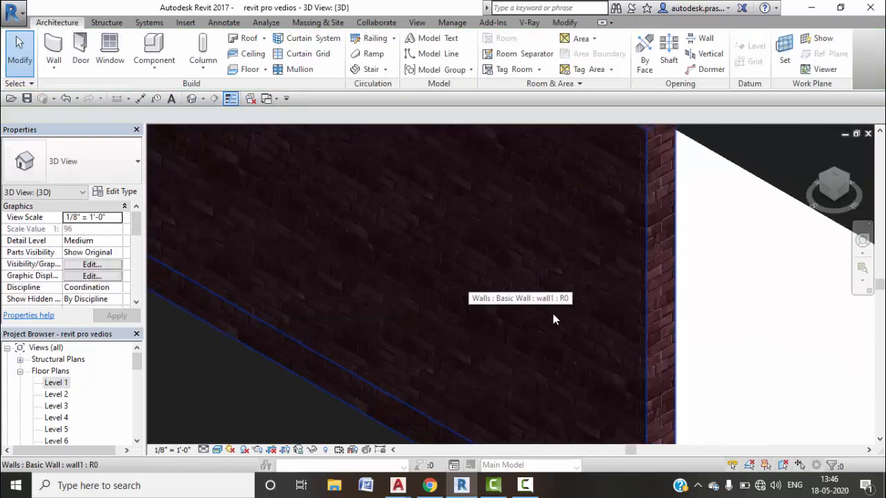
scroll(621, 352, "down", 6)
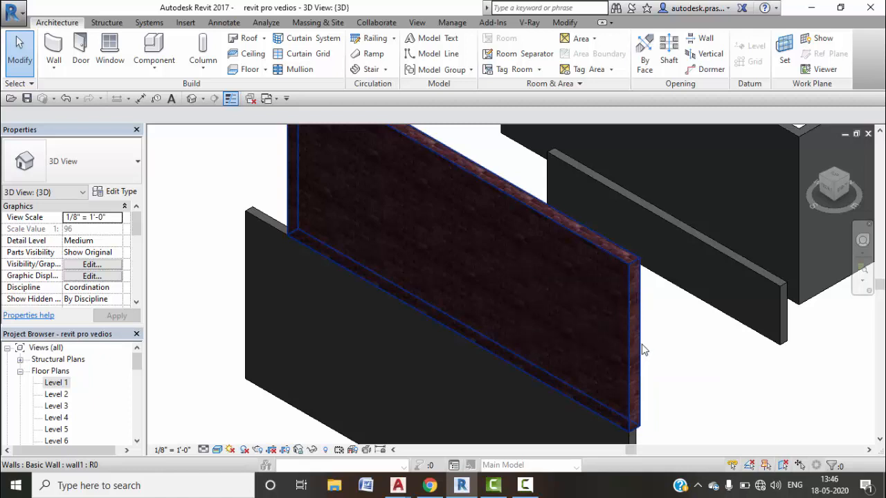
middle_click_drag(676, 296, 563, 271, "shift")
scroll(565, 273, "down", 3)
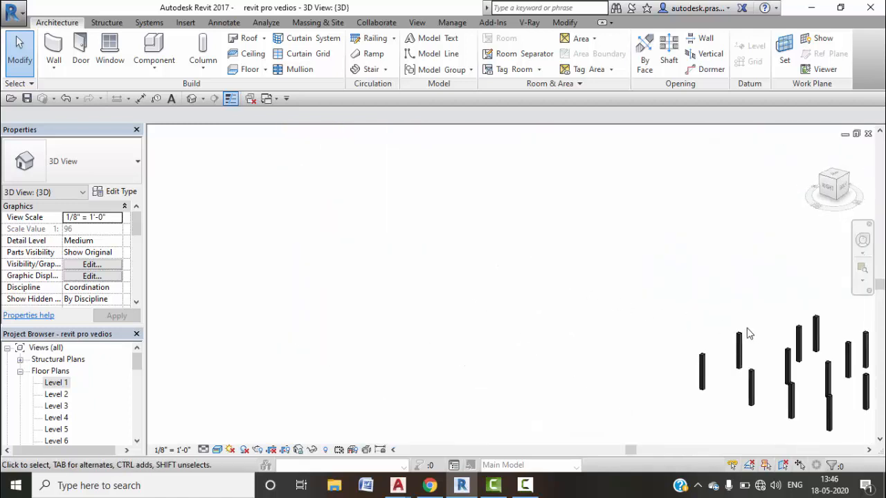
scroll(747, 332, "down", 2)
middle_click_drag(747, 333, 551, 373)
scroll(664, 325, "up", 8)
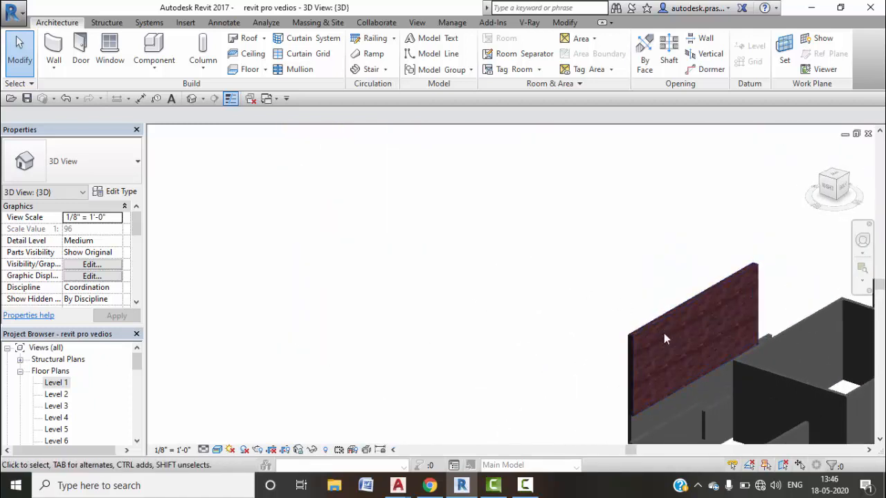
middle_click_drag(672, 362, 606, 254)
scroll(551, 264, "up", 3)
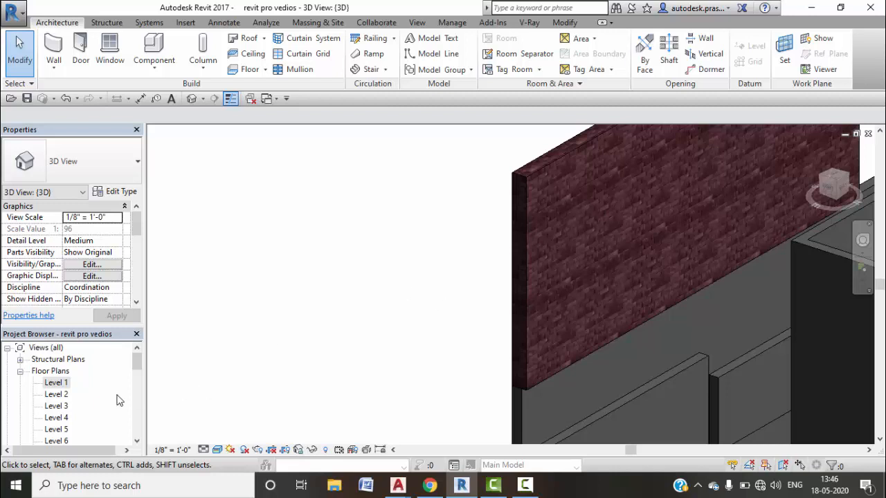
Step: On the Level 1 floor plan, start an architectural wall and duplicate the wall1 type as wall2
double_click(56, 383)
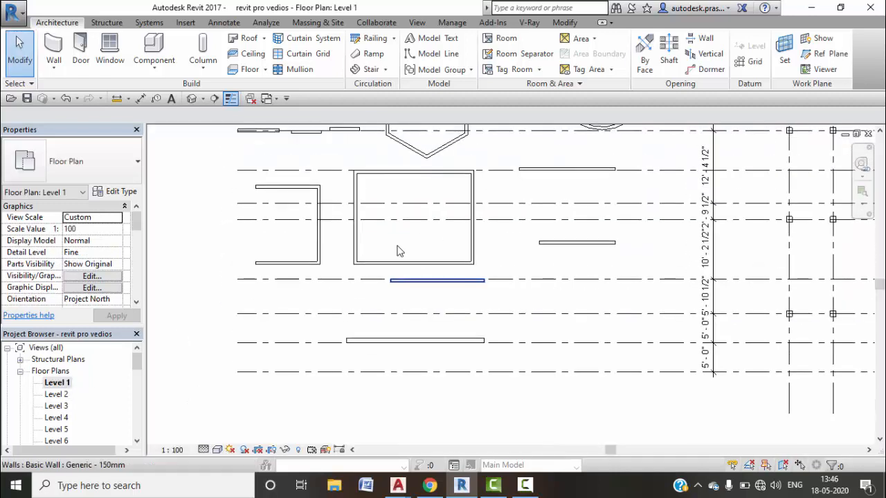
left_click(54, 75)
left_click(77, 90)
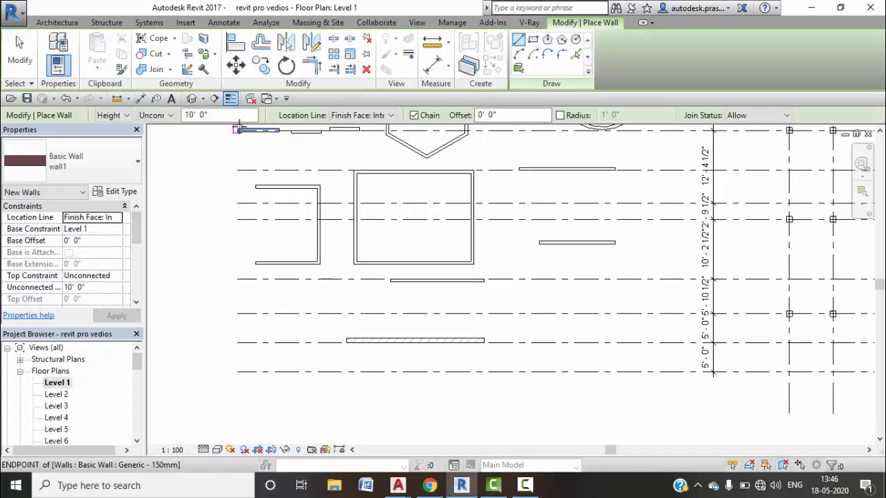
left_click(119, 192)
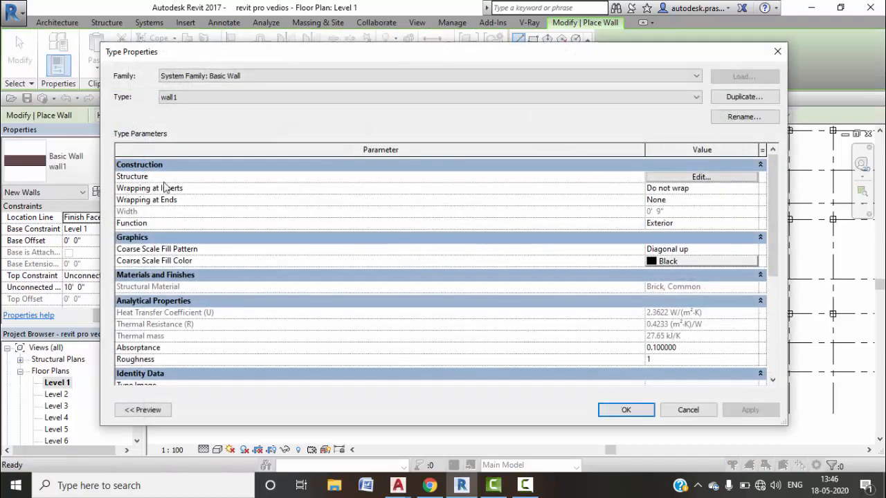
left_click(739, 98)
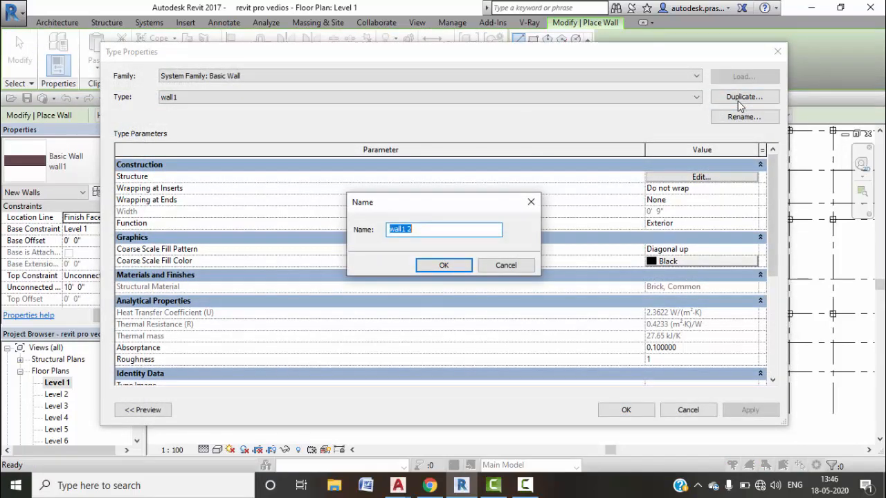
type("wa")
left_click(452, 265)
Step: In wall2's structure, insert two new layers and place the Brick, Common layer between them
left_click(701, 177)
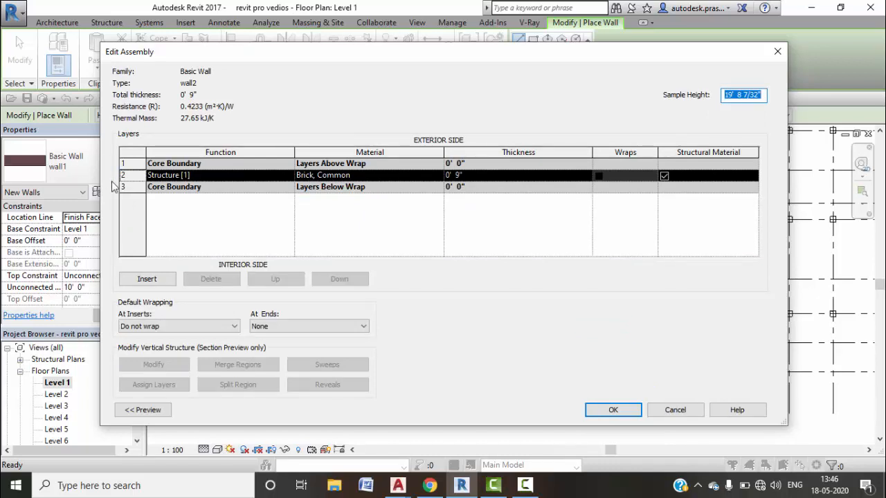
left_click(166, 279)
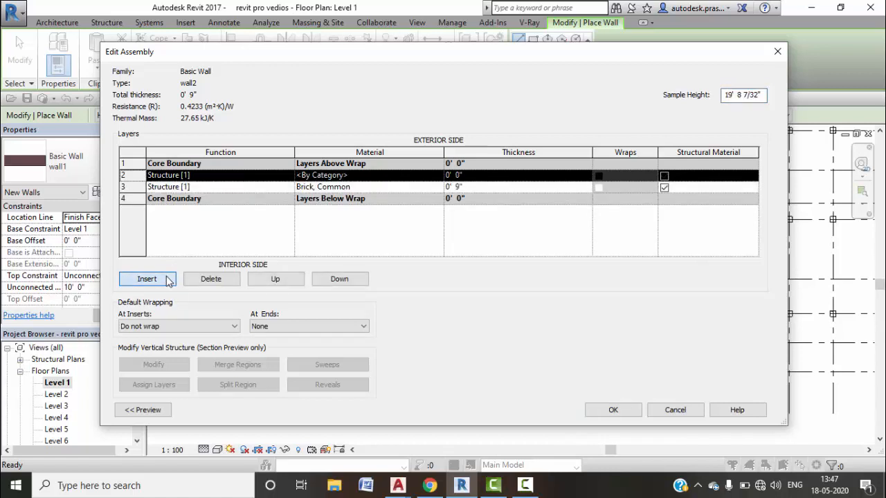
left_click(162, 279)
left_click(129, 199)
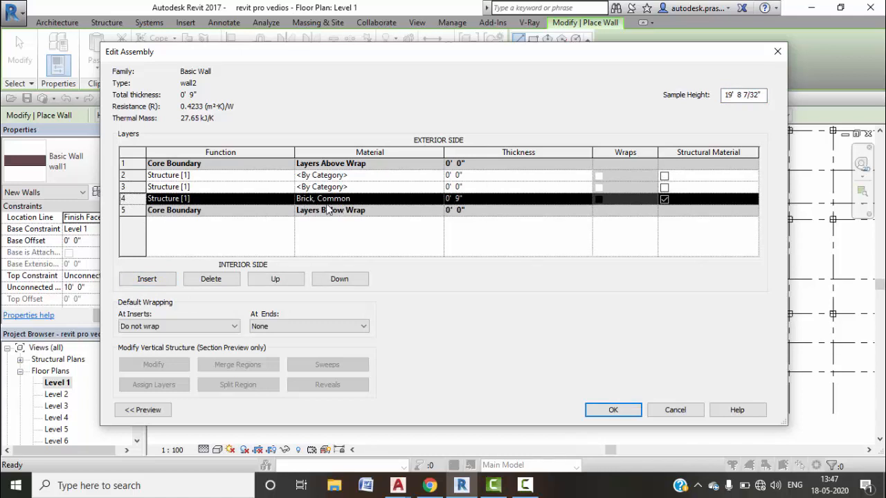
left_click(274, 278)
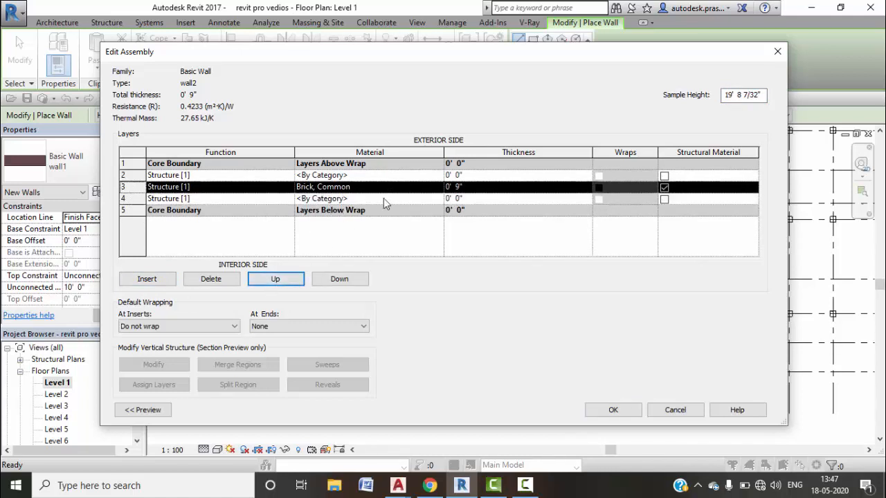
Step: Set the thickness of wall2's two outer layers to 0.5" each and the Brick, Common layer to 8"
left_click(455, 176)
type("0.5")
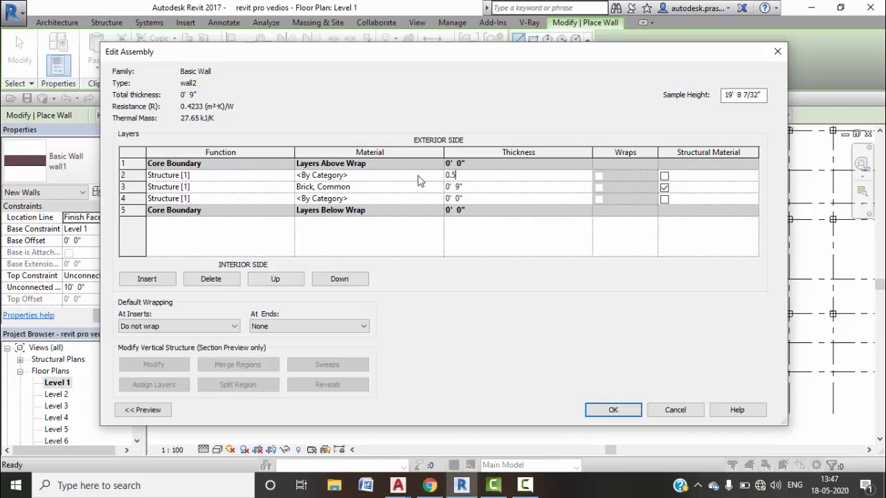
type("\"")
left_click(512, 199)
type("0.5\"")
left_click(477, 187)
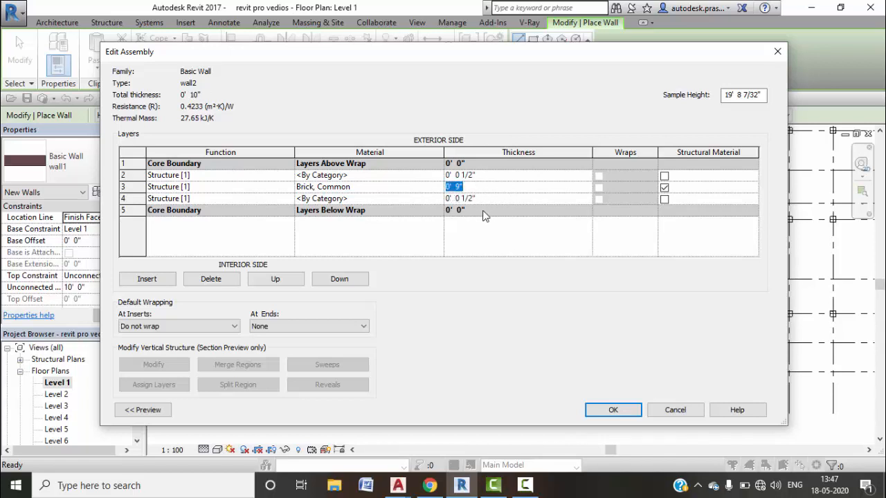
type("8\"")
left_click(420, 190)
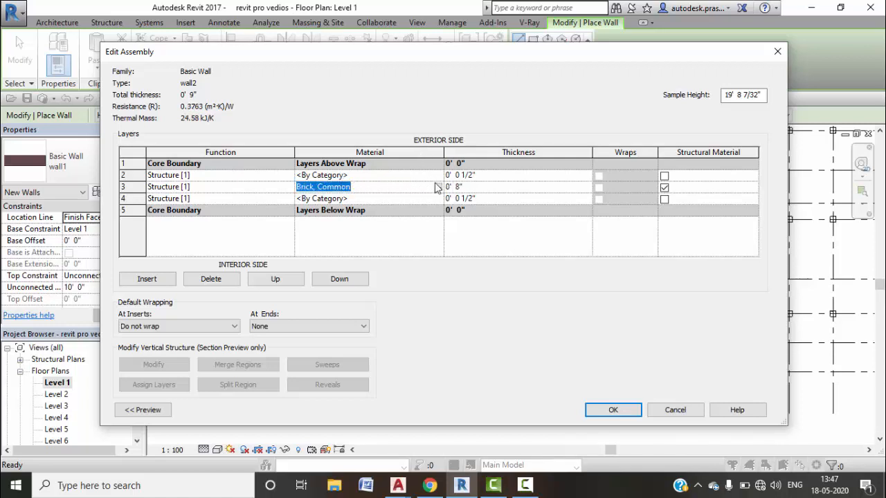
left_click(438, 185)
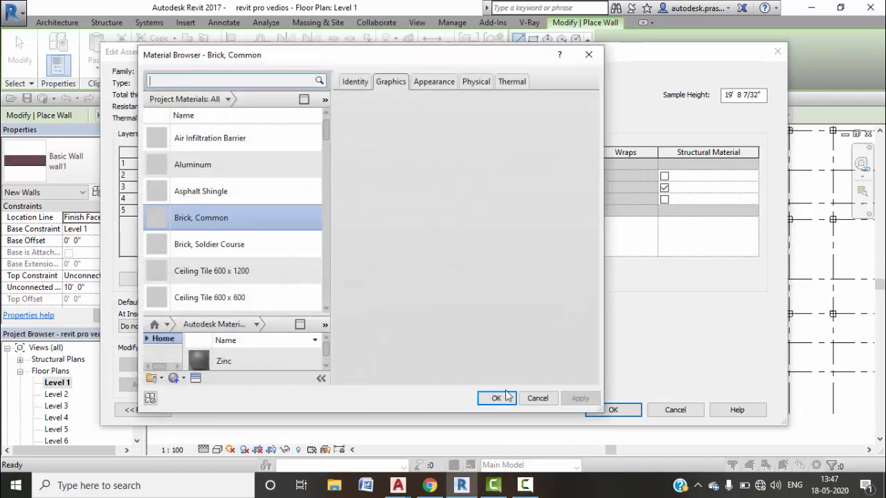
left_click(533, 399)
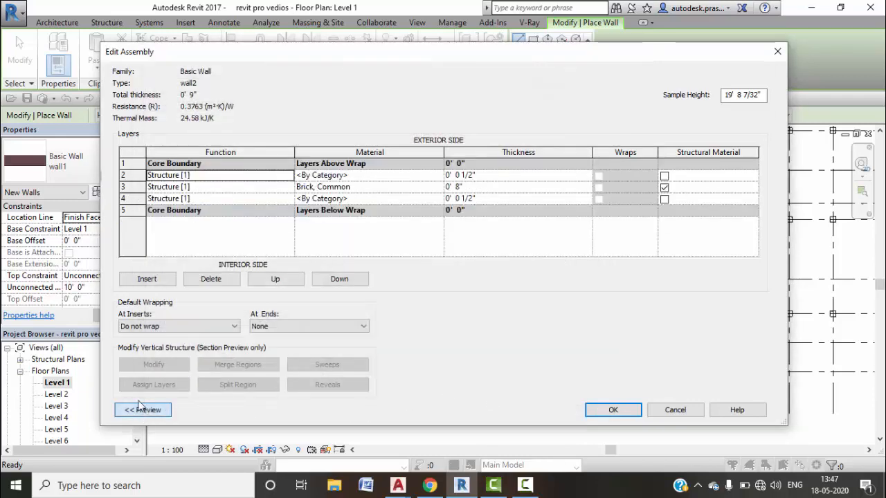
Step: Show the assembly preview and assign Gypsum Wall Board (1) to wall2's outer layer on the exterior side
left_click(141, 408)
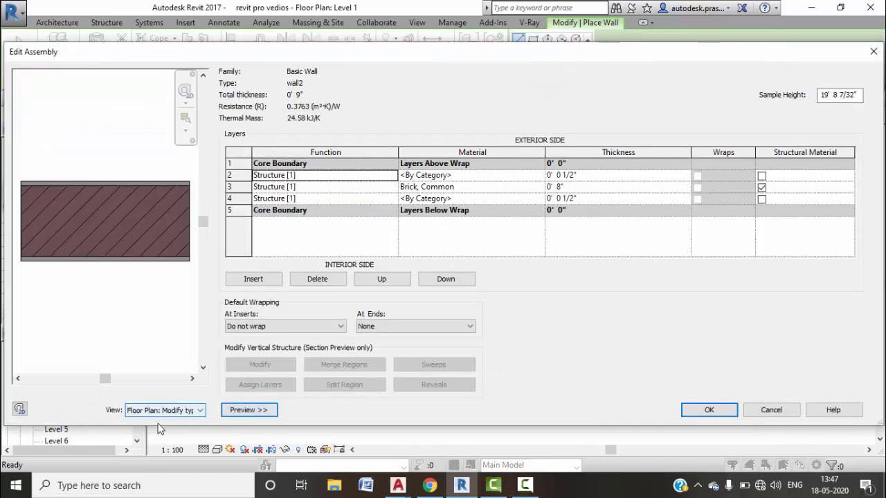
left_click(477, 187)
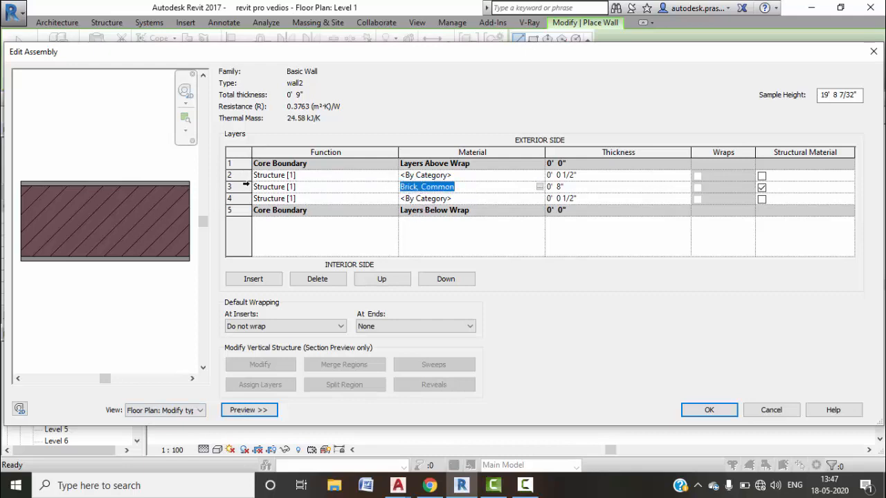
left_click(239, 175)
left_click(509, 178)
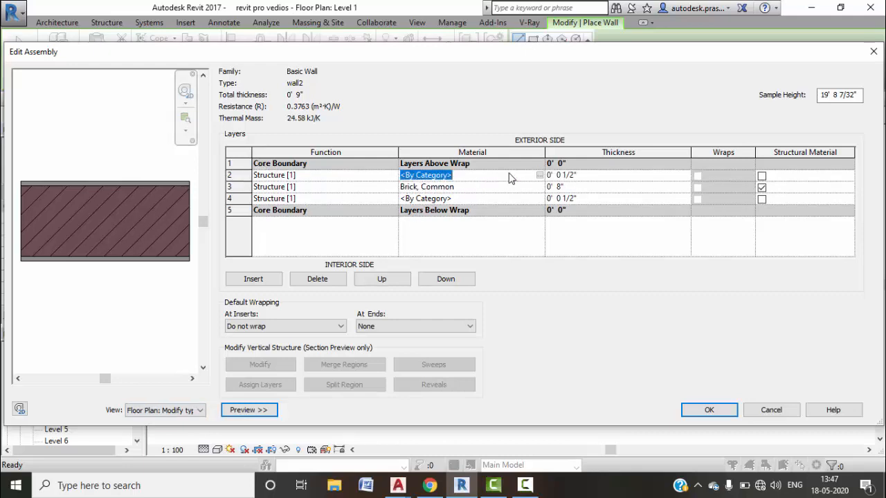
left_click(540, 175)
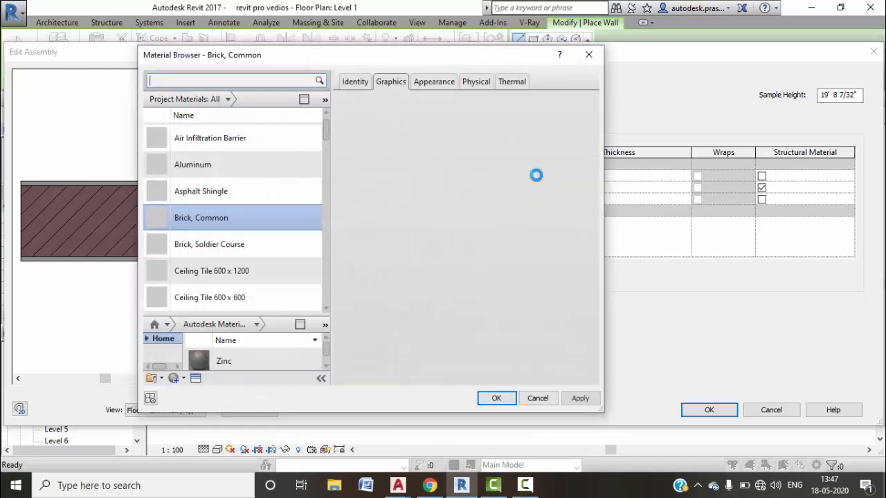
scroll(229, 274, "down", 8)
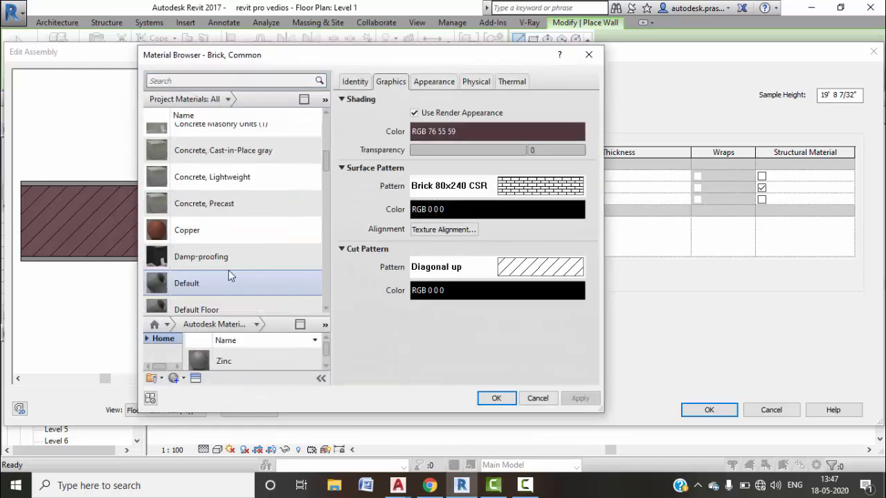
scroll(228, 271, "down", 5)
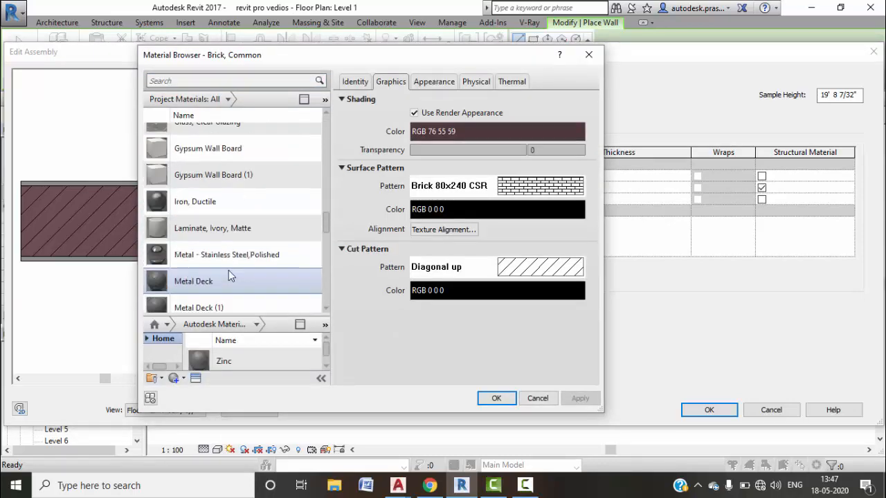
left_click(234, 175)
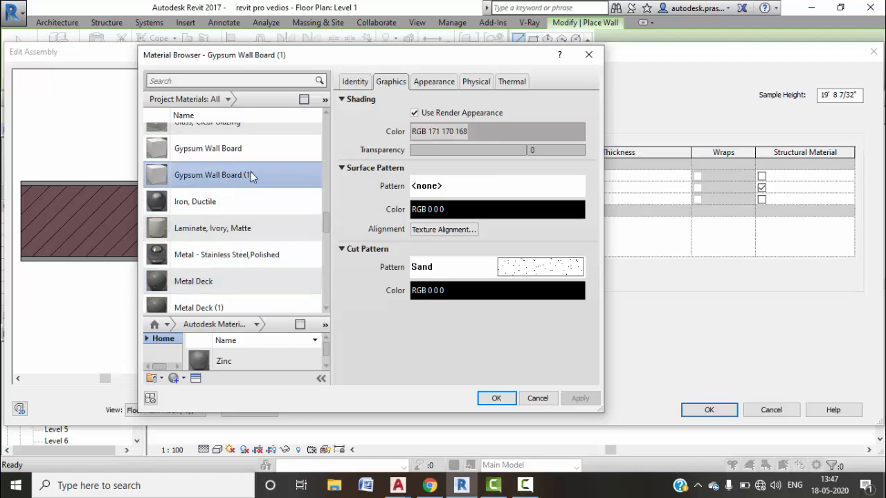
left_click(506, 399)
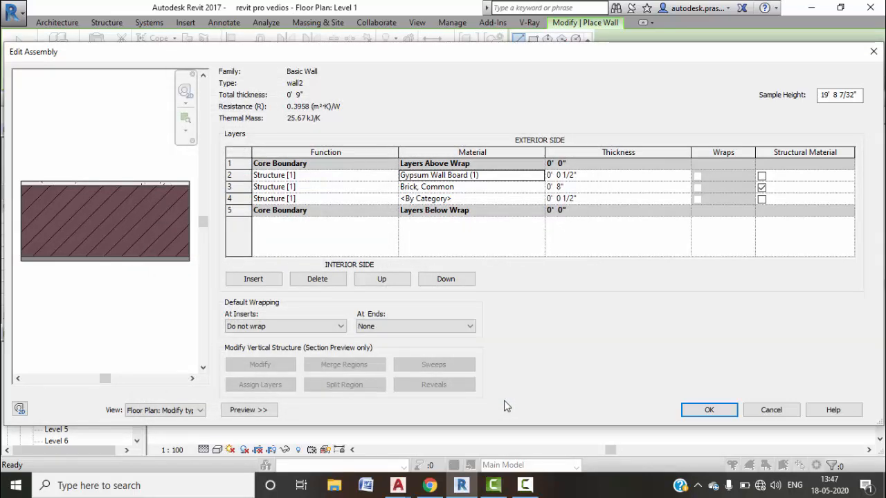
Step: Assign the Parking Stripe material to wall2's interior-side layer and accept the type changes
left_click(457, 202)
left_click(540, 199)
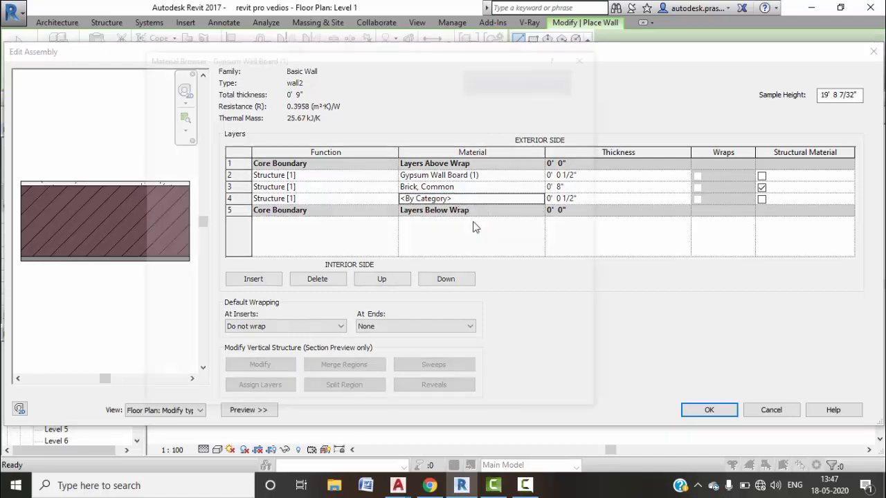
scroll(277, 256, "down", 3)
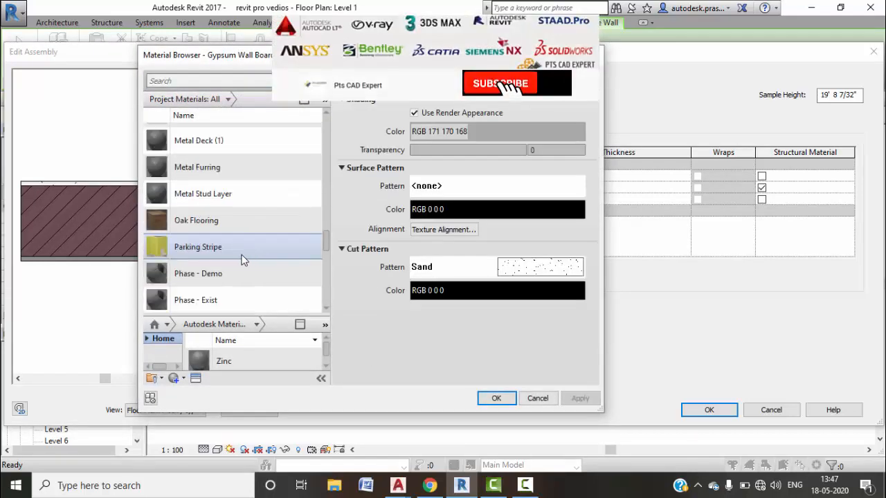
left_click(242, 260)
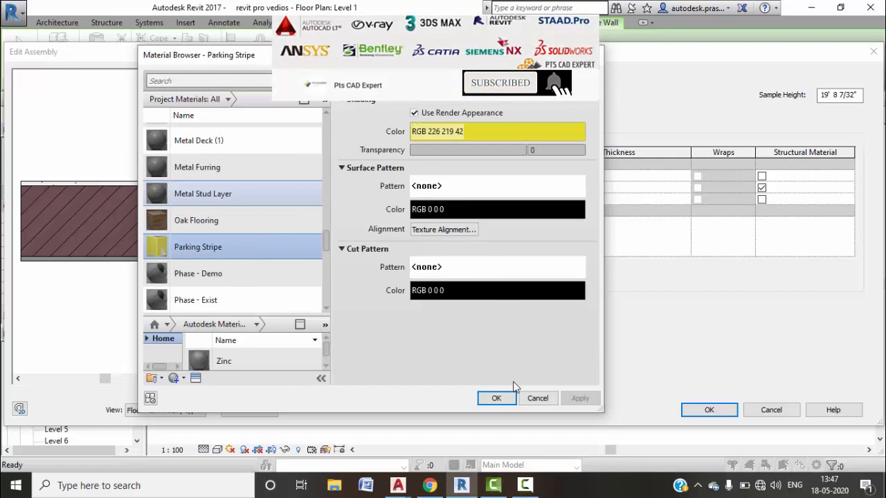
left_click(507, 398)
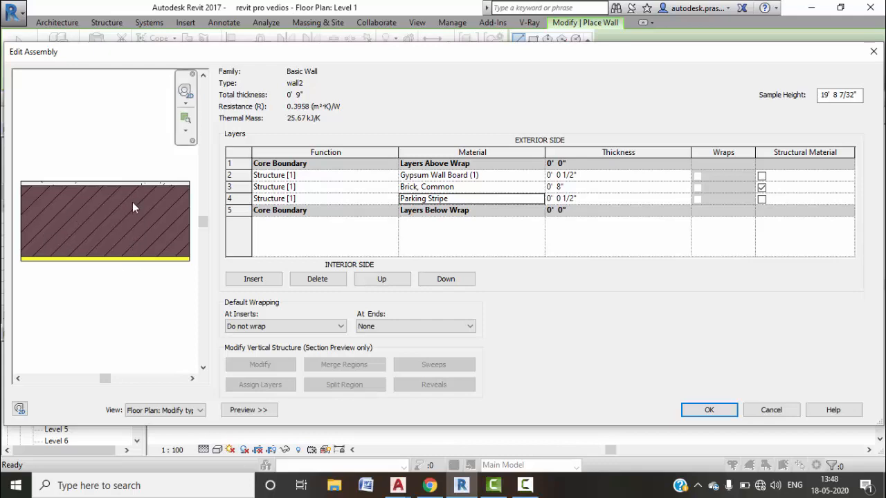
left_click(699, 413)
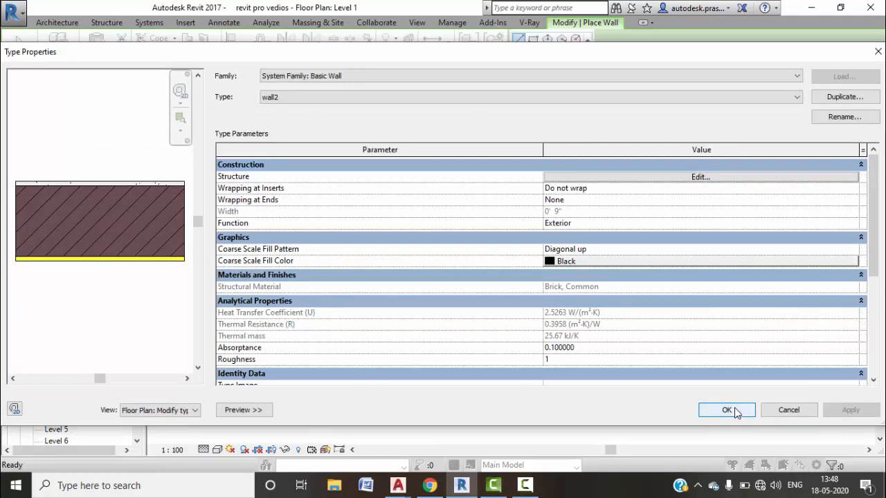
left_click(727, 410)
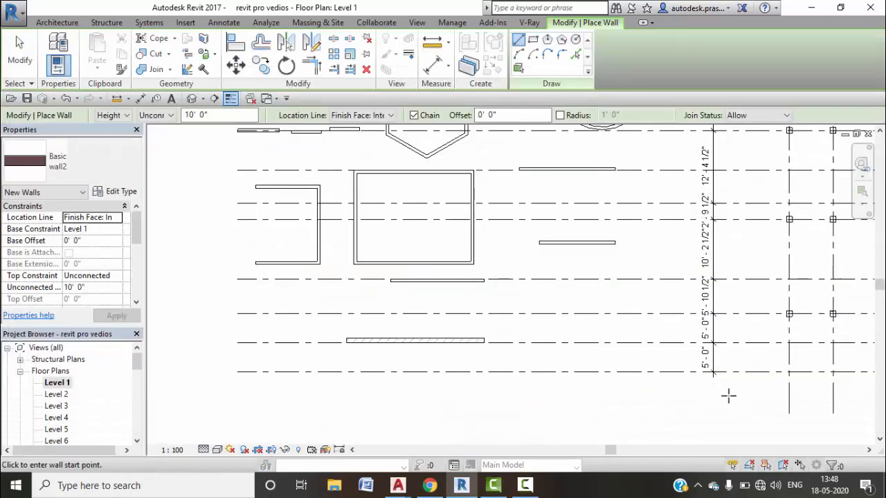
Step: Draw a horizontal wall2 wall along grid 1, below the wall1 wall, ending the chain after one segment
left_click(396, 372)
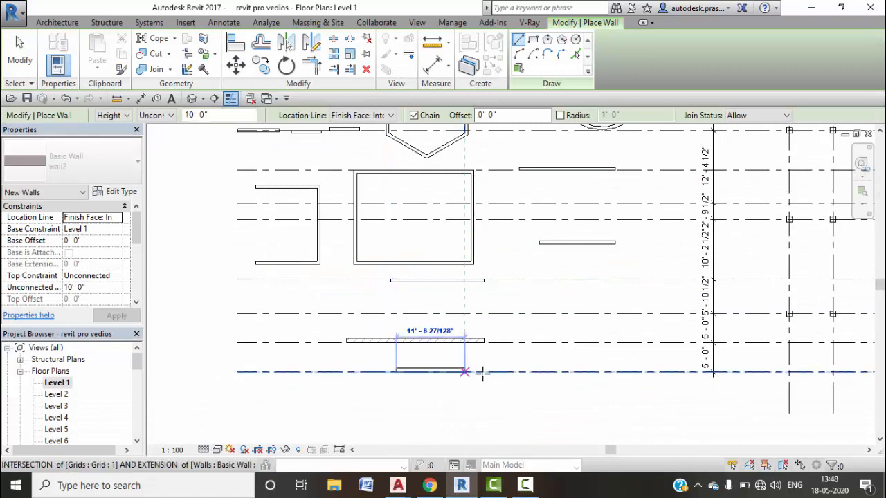
left_click(580, 374)
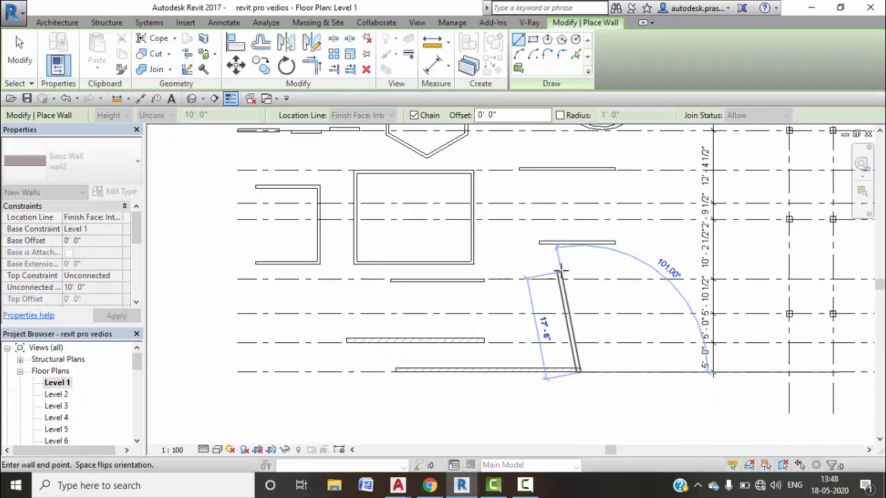
key("Escape")
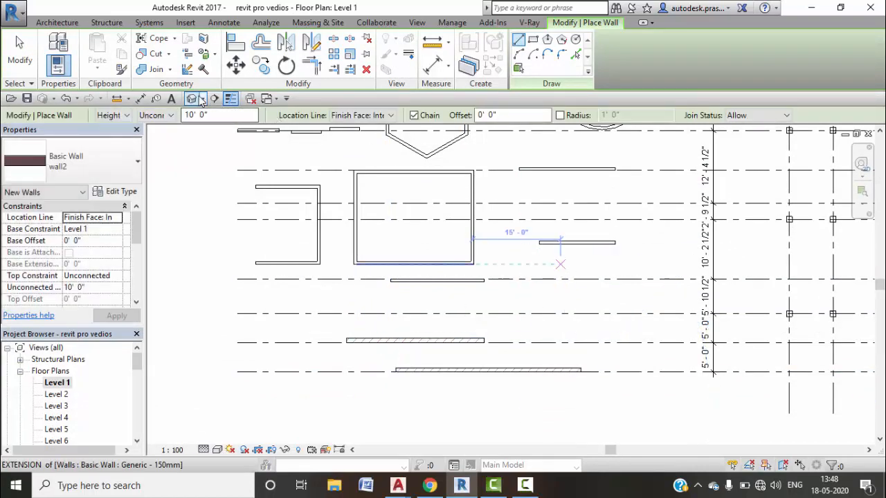
Step: Examine the new wall1 and wall2 walls in the 3D view from both their exterior and interior sides
left_click(198, 99)
scroll(523, 328, "down", 3)
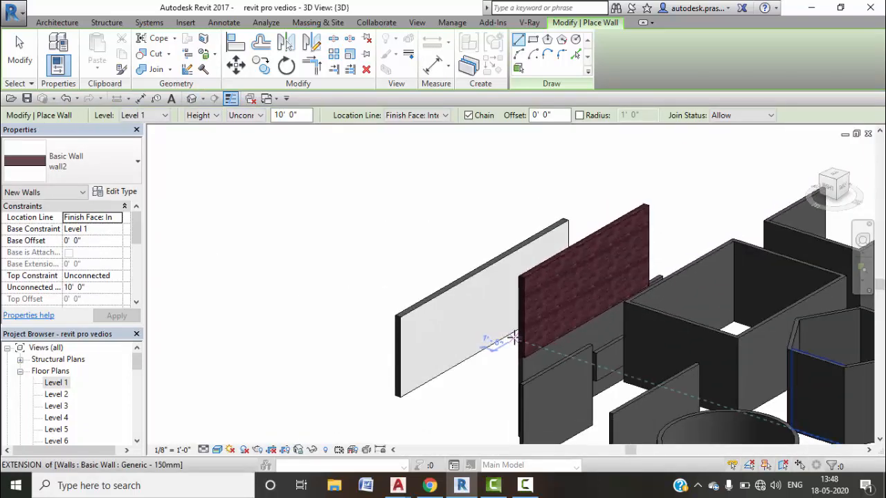
middle_click_drag(514, 339, 547, 305)
scroll(402, 319, "down", 2)
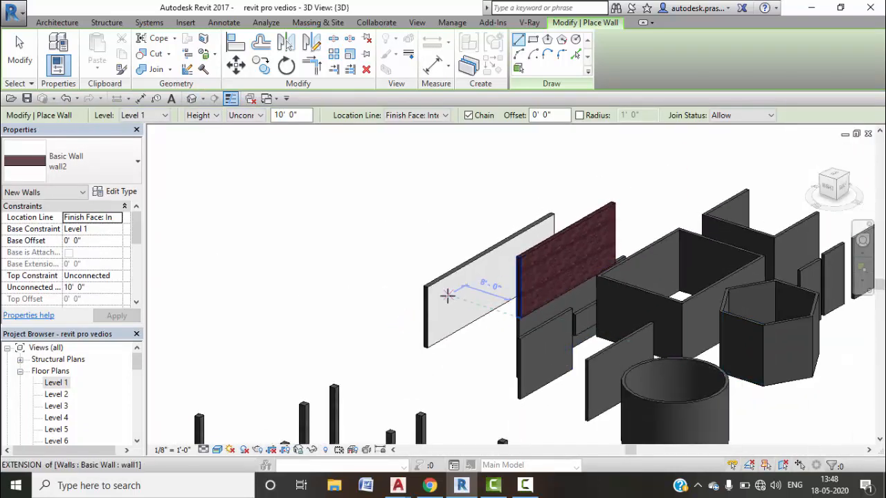
scroll(450, 297, "up", 4)
middle_click_drag(436, 298, 595, 317, "shift")
scroll(340, 341, "down", 3)
scroll(456, 317, "up", 4)
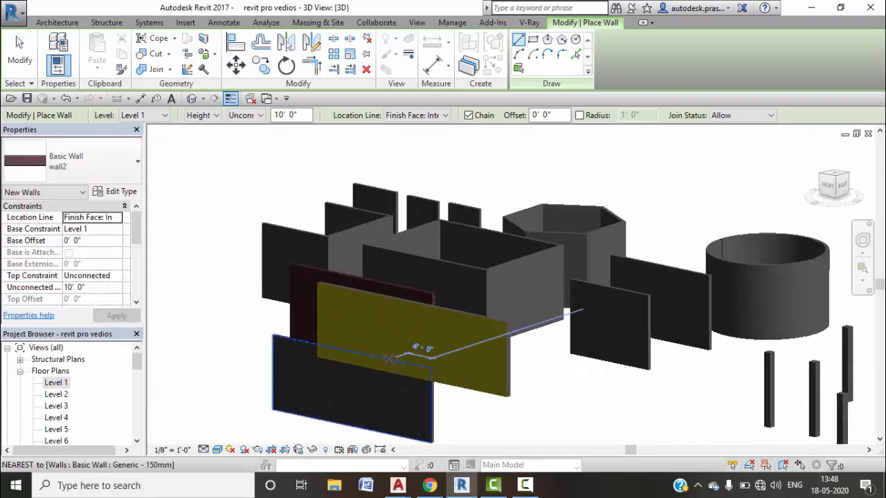
middle_click_drag(456, 317, 412, 333, "shift")
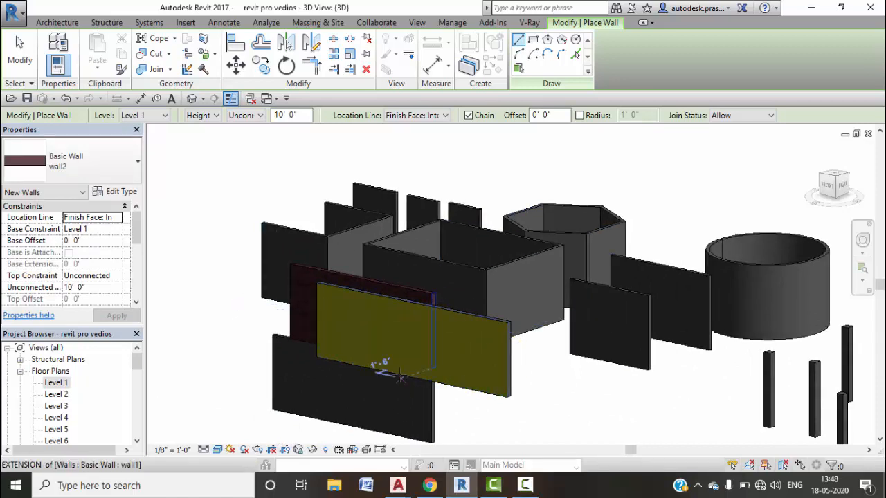
Step: End wall placement and delete the dark Generic - 150mm wall with the -10' base offset in front of the wall2 wall
key("Escape")
key("Escape")
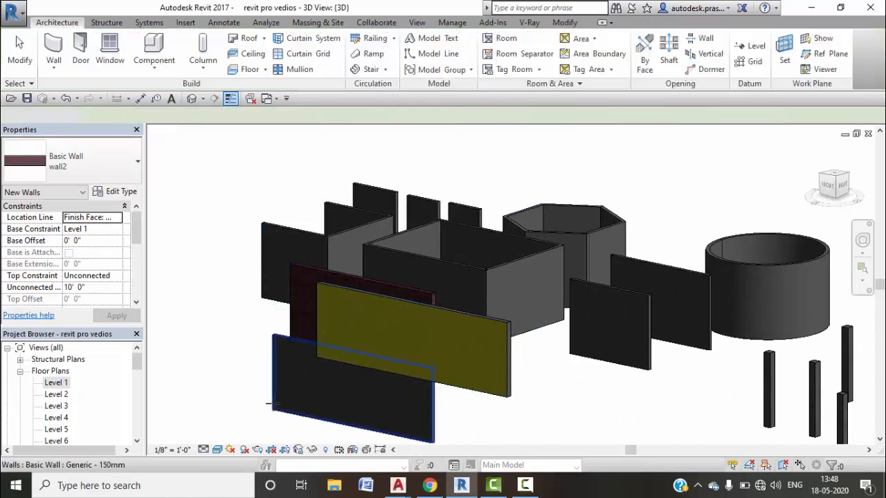
left_click(273, 340)
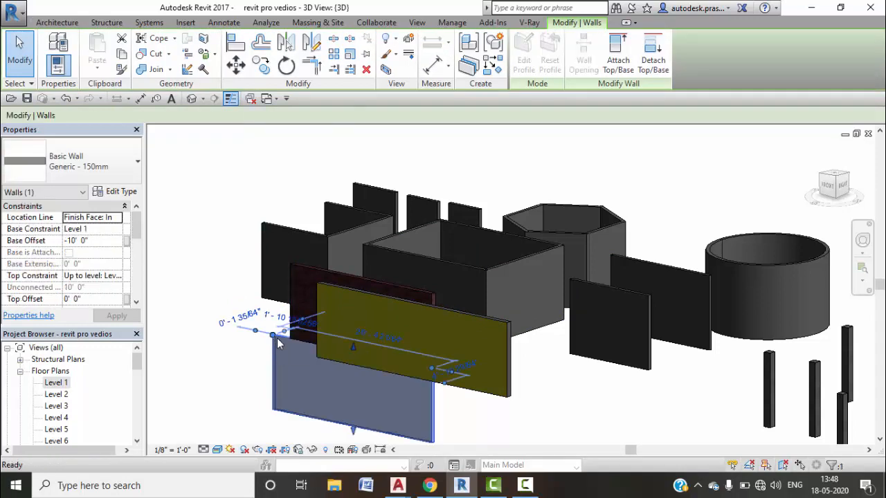
key("Delete")
scroll(429, 377, "down", 2)
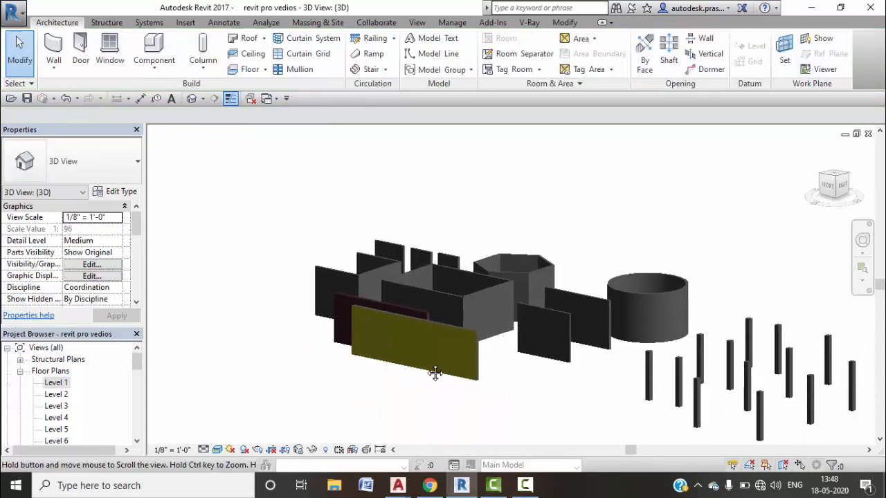
Step: Inspect the yellow wall2 wall up close and review its type's layer assembly, closing the type properties without changes
scroll(412, 333, "up", 3)
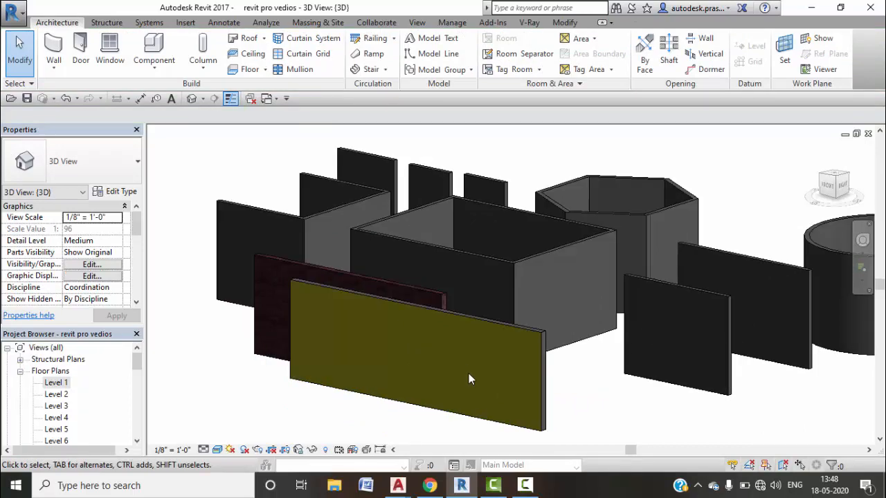
scroll(541, 304, "up", 5)
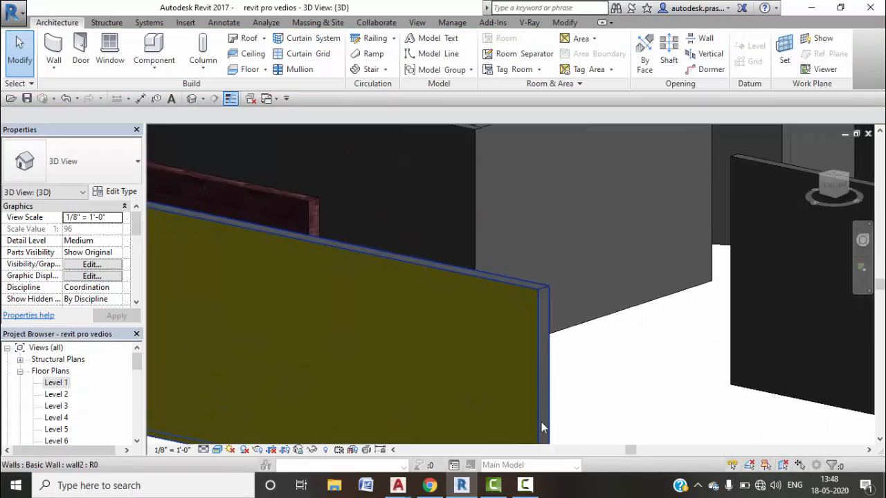
scroll(347, 350, "down", 2)
middle_click_drag(379, 388, 469, 362)
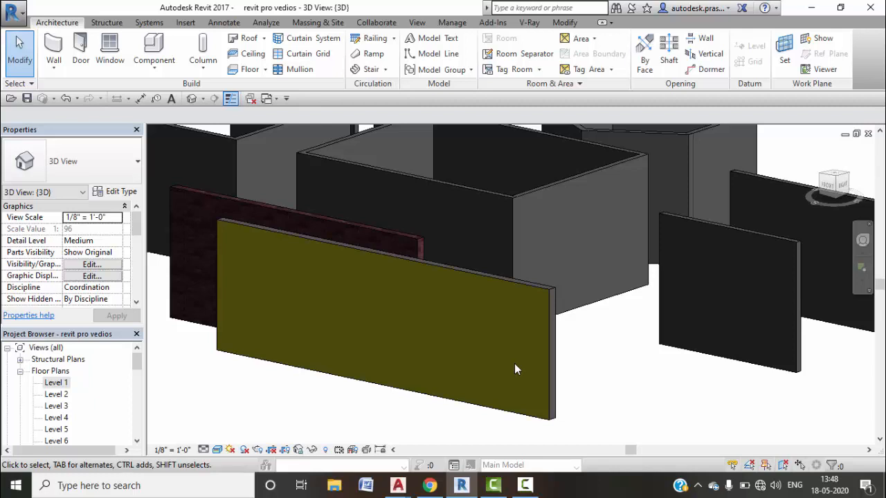
scroll(541, 353, "up", 3)
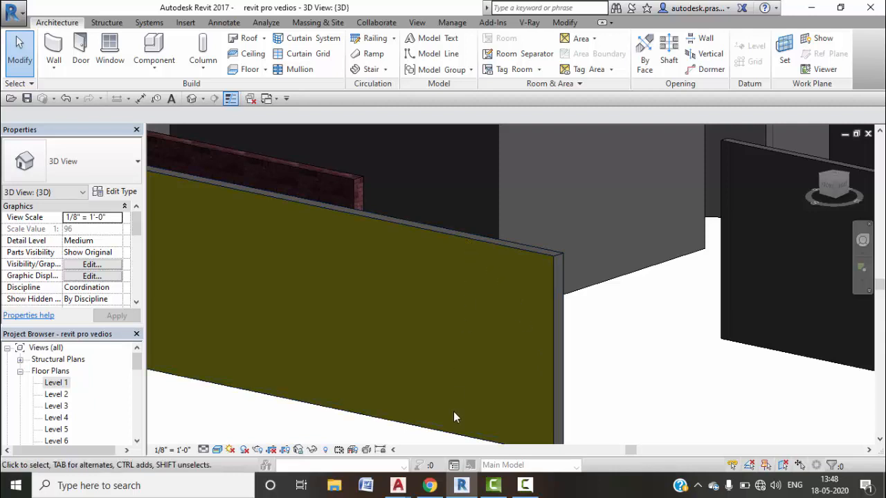
scroll(453, 415, "down", 4)
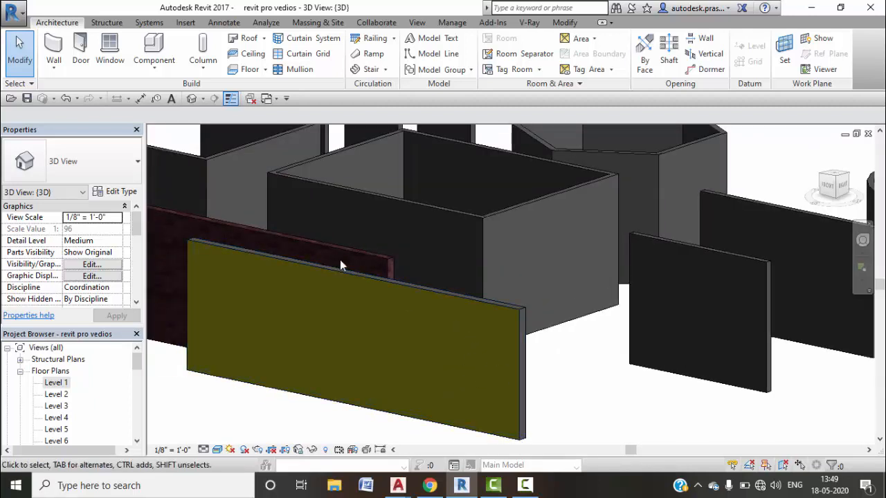
left_click(191, 292)
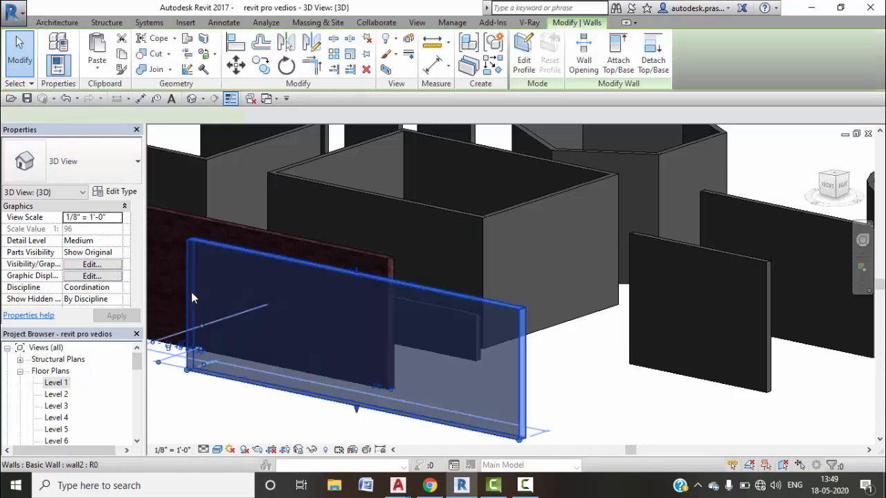
left_click(117, 193)
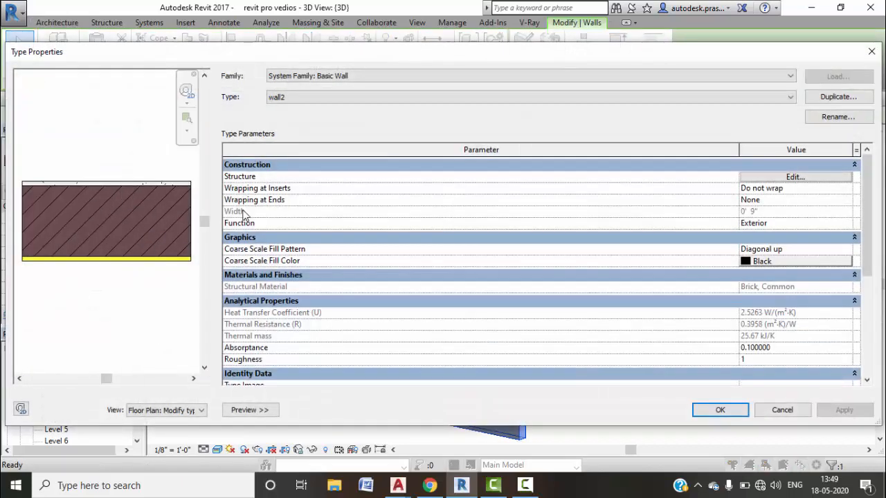
left_click(758, 178)
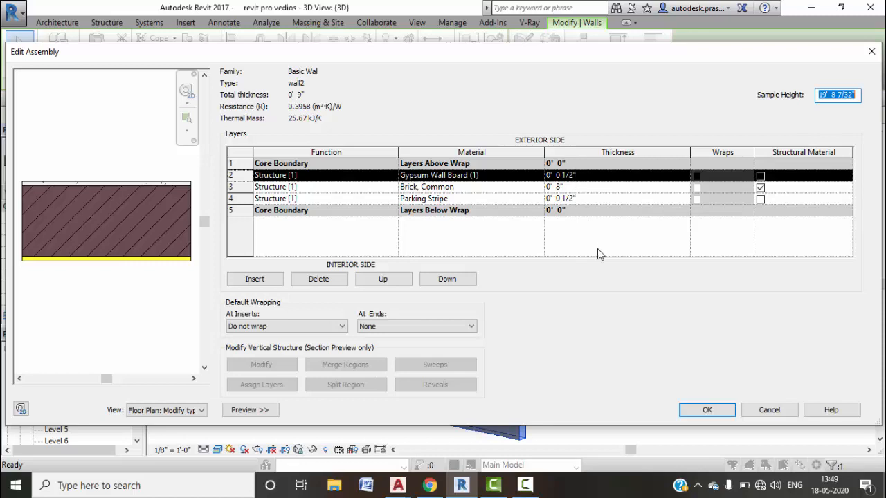
left_click(702, 411)
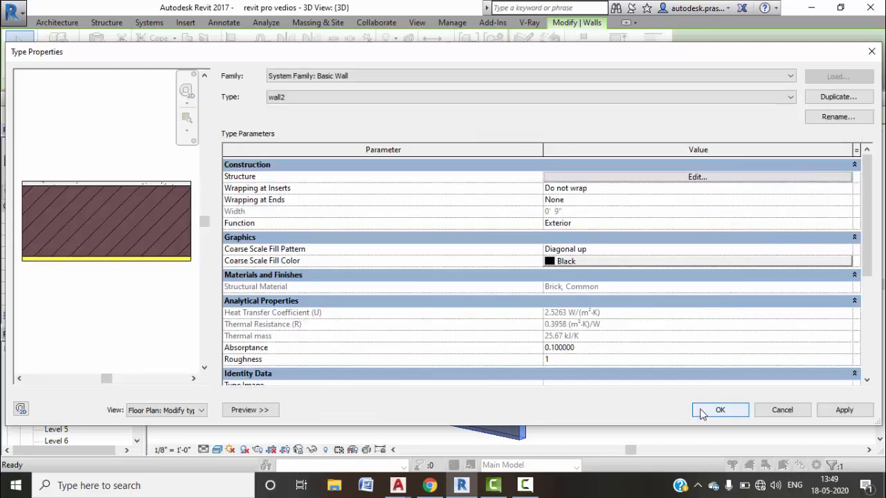
left_click(720, 410)
key("Escape")
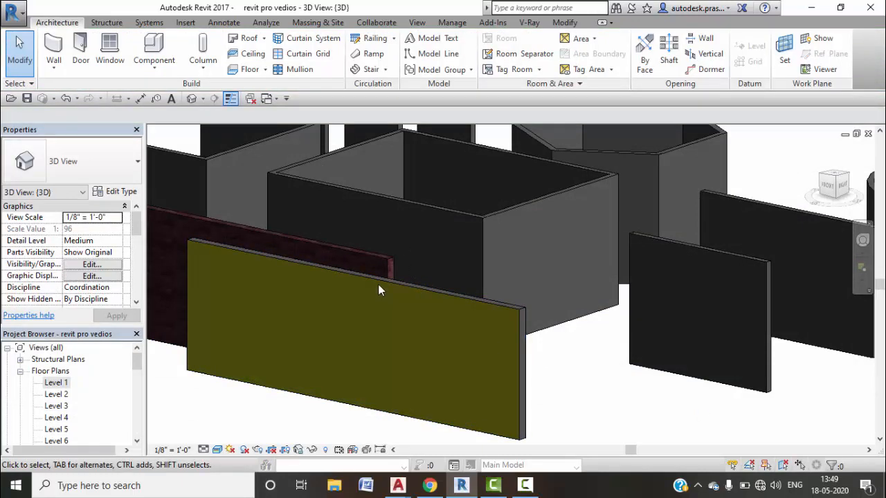
Step: Paint the yellow face of the wall2 wall with the Oak Flooring material
left_click(562, 24)
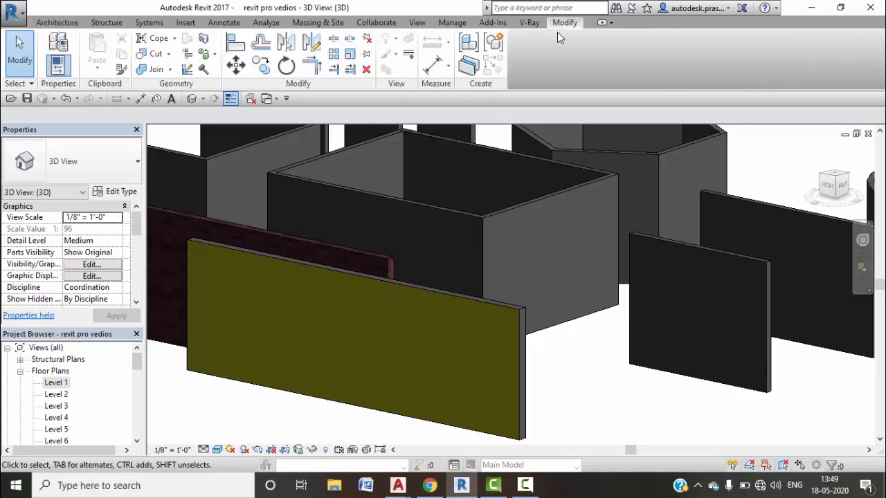
left_click(215, 56)
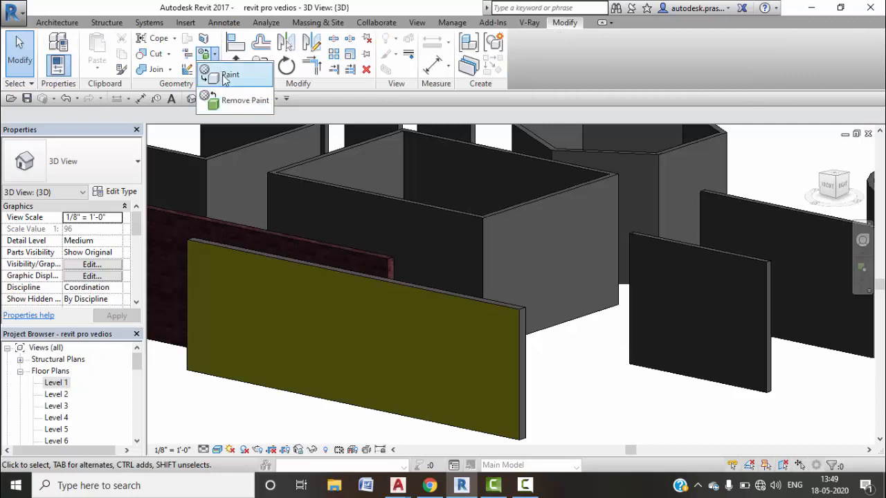
left_click(230, 74)
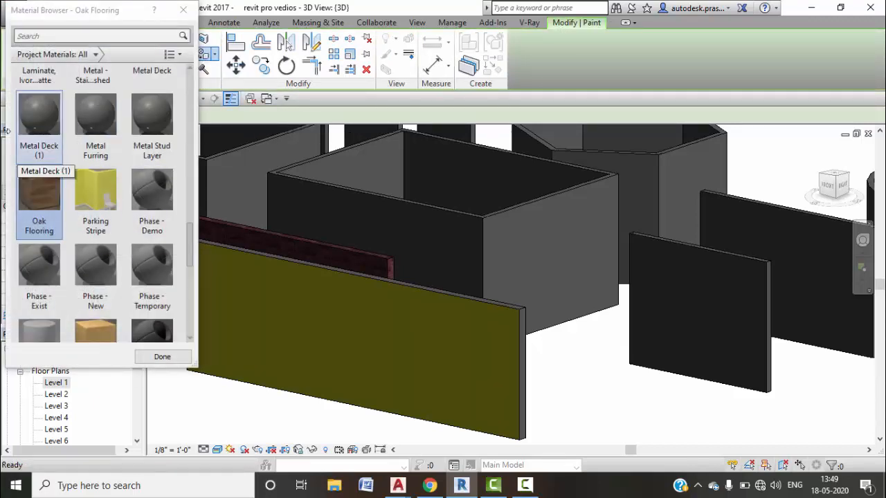
scroll(69, 291, "down", 1)
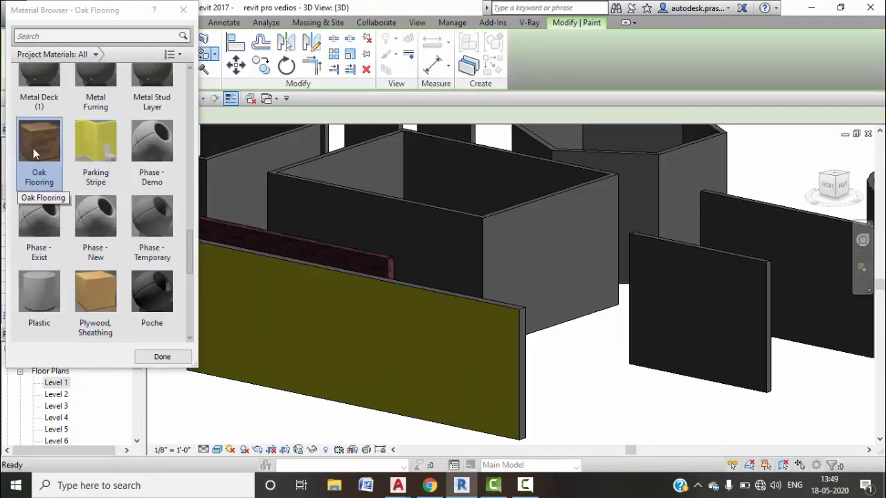
left_click(330, 318)
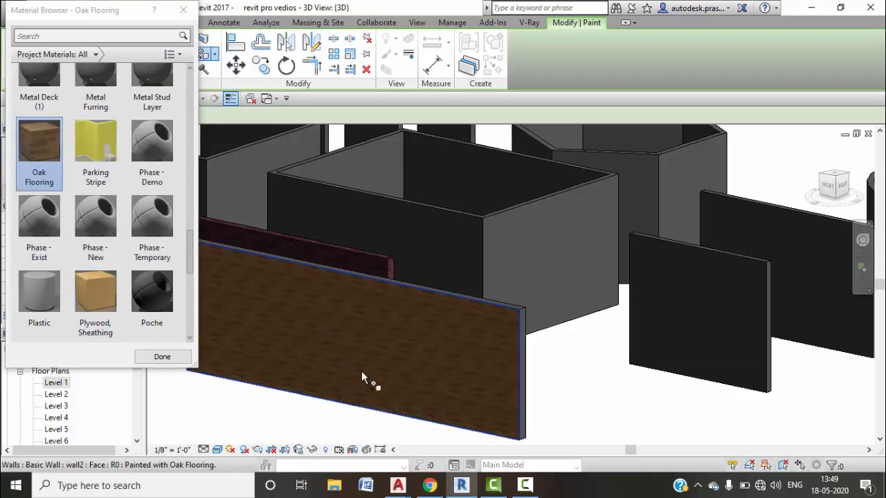
scroll(361, 377, "up", 4)
scroll(362, 374, "up", 3)
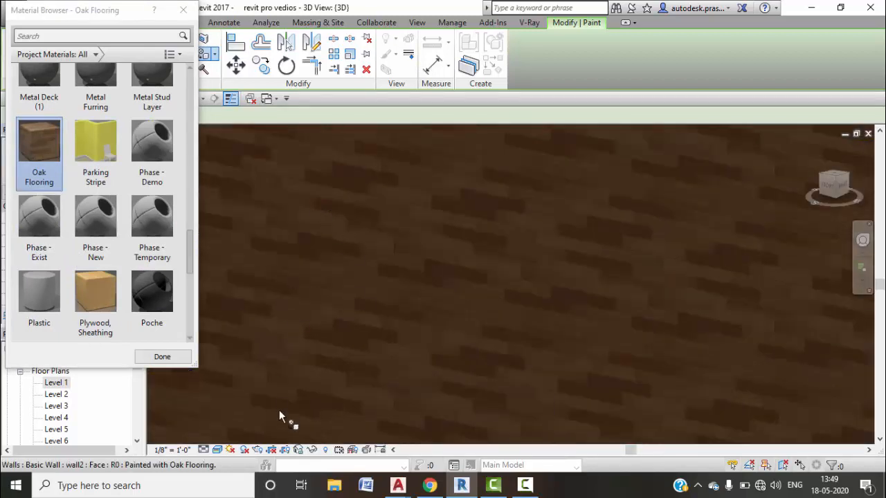
Step: Repaint the same wall2 face with Softwood, Lumber and finish painting
scroll(103, 260, "down", 6)
scroll(87, 222, "up", 4)
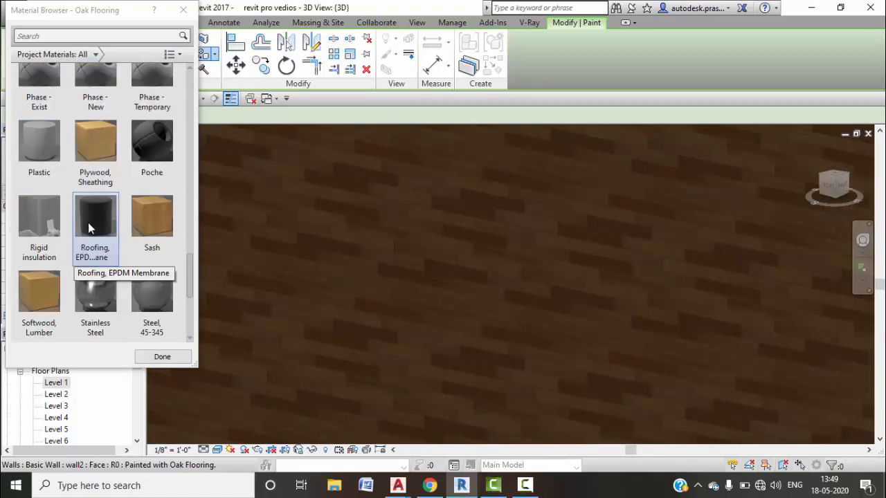
left_click(45, 288)
left_click(391, 256)
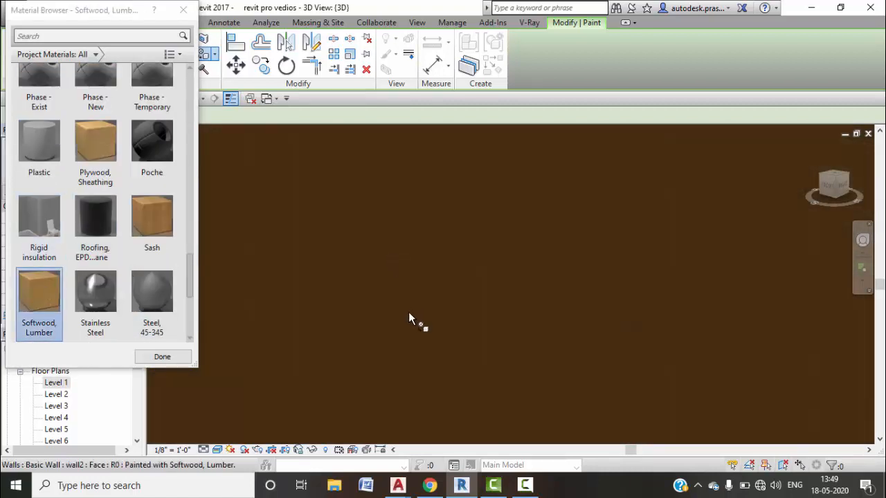
scroll(415, 339, "down", 4)
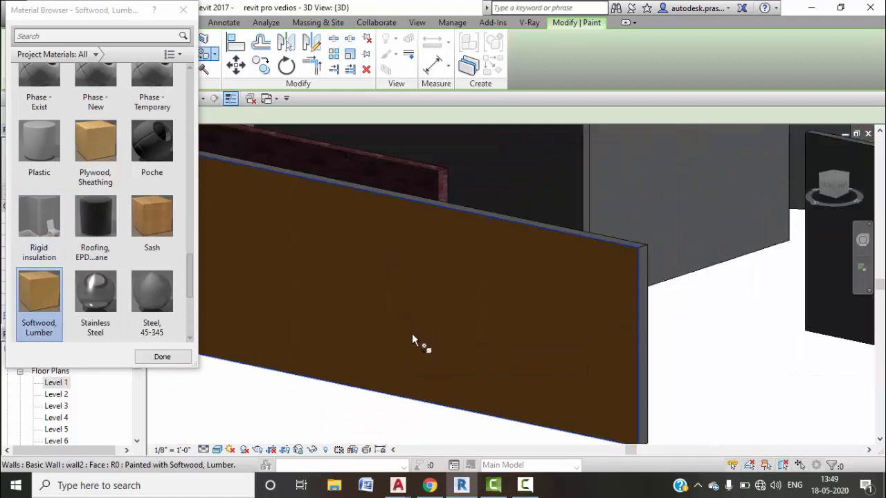
left_click(162, 356)
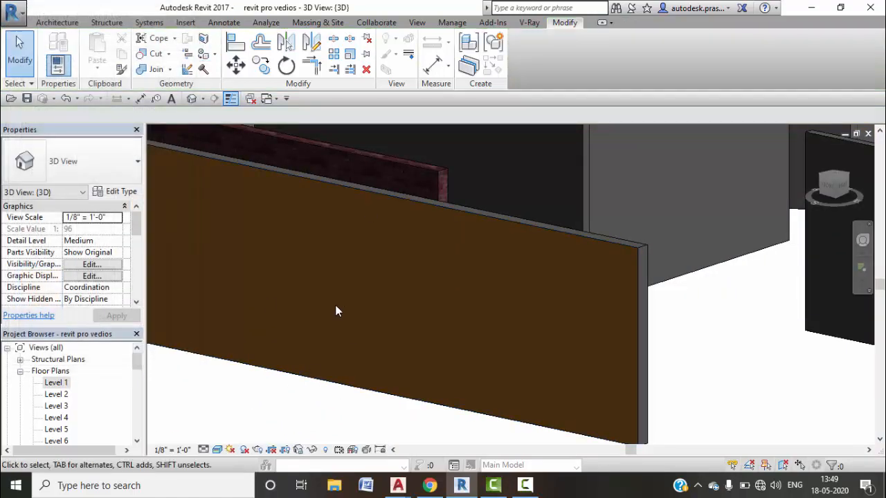
Step: Remove the paint from the front face of the wall2 wall
middle_click_drag(336, 310, 369, 347)
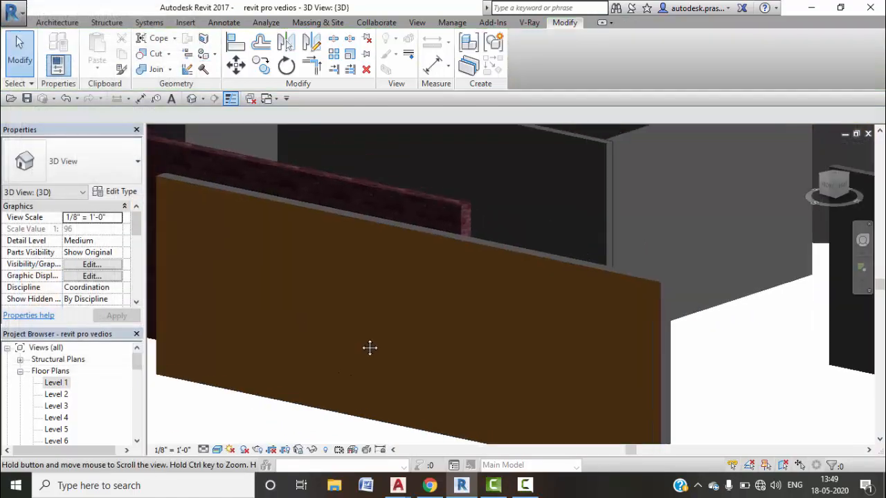
left_click(216, 54)
left_click(242, 100)
left_click(323, 281)
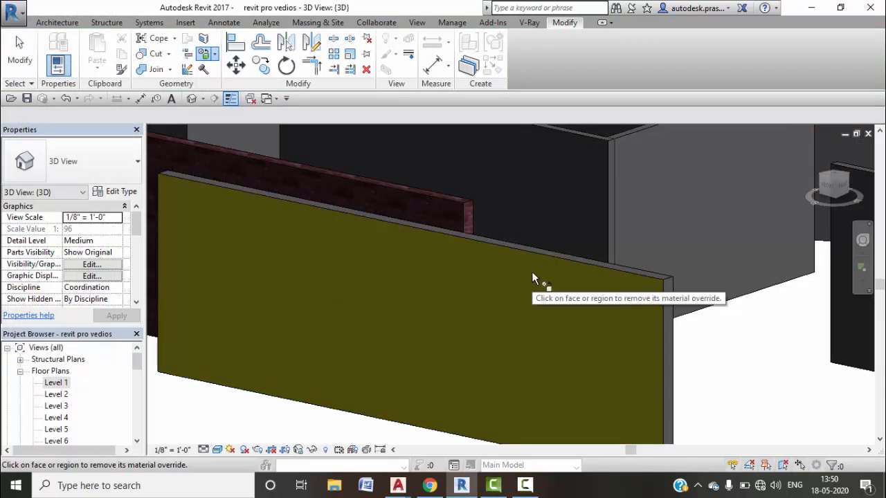
Step: Paint the front face of the wall1 wall and the adjacent outer face of the rectangular enclosure behind it with Sash
left_click(215, 55)
left_click(223, 74)
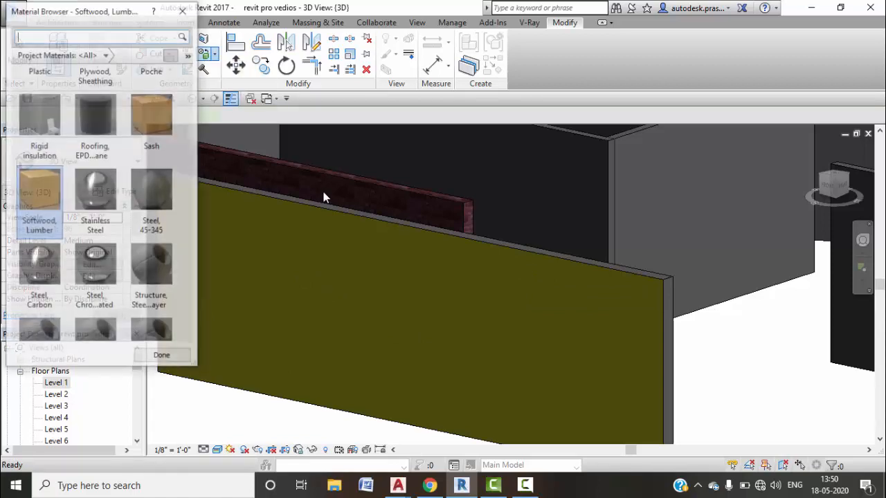
left_click(150, 112)
middle_click_drag(230, 242, 251, 271)
left_click(251, 271)
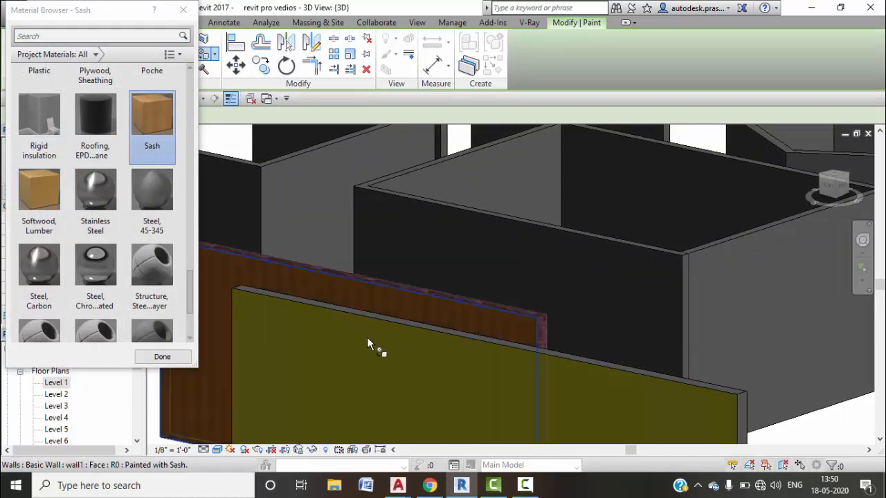
left_click(504, 239)
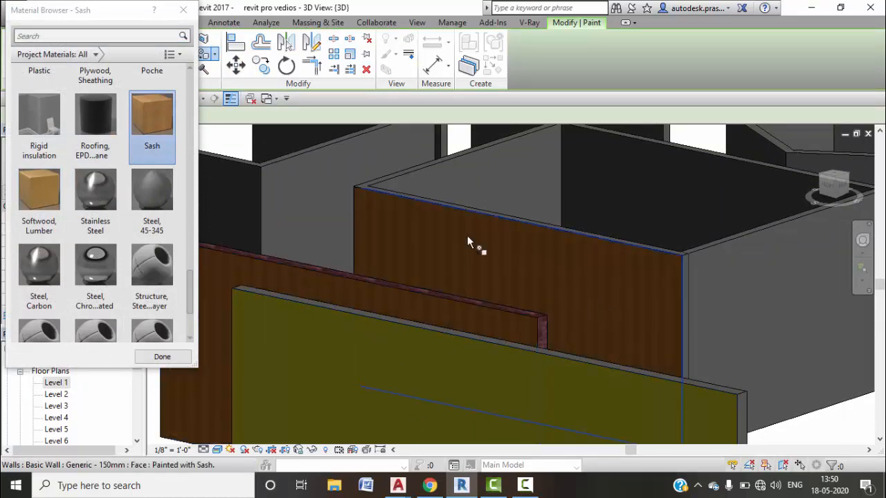
Step: Paint two visible inner faces of the rectangular enclosure with Gypsum Wall Board (1)
scroll(94, 196, "up", 3)
left_click(96, 114)
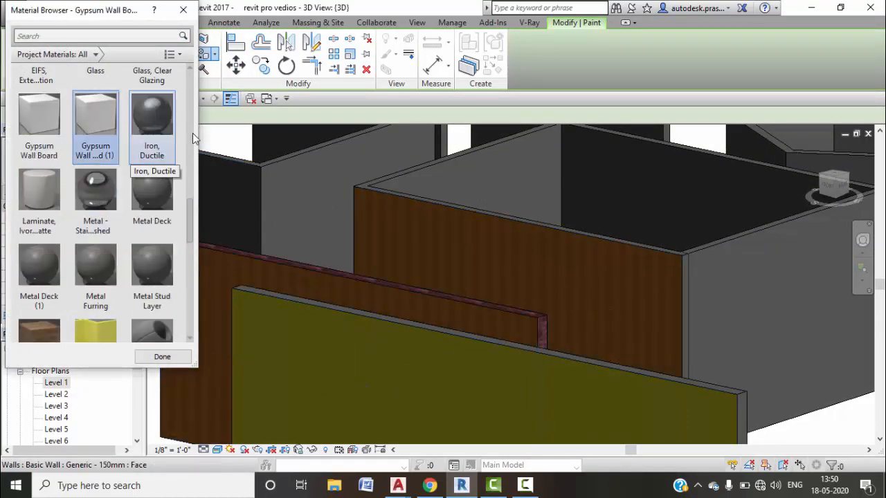
left_click(460, 179)
left_click(602, 173)
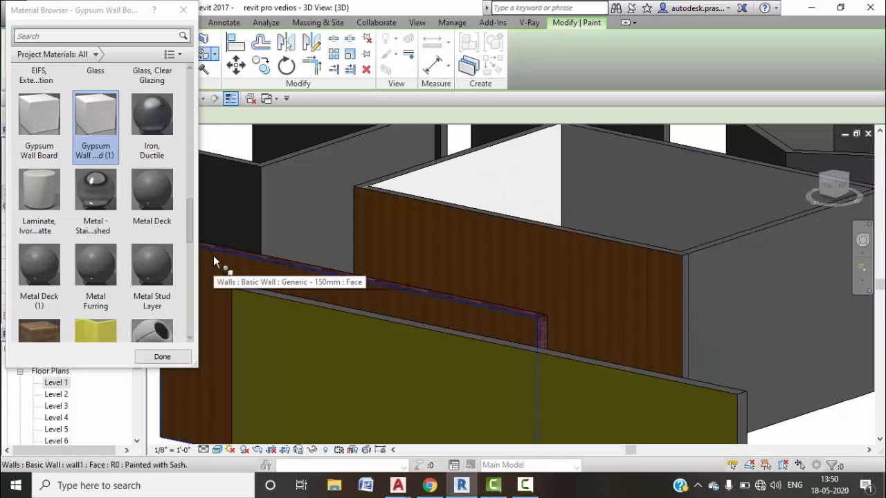
scroll(214, 256, "down", 2)
scroll(214, 257, "down", 3)
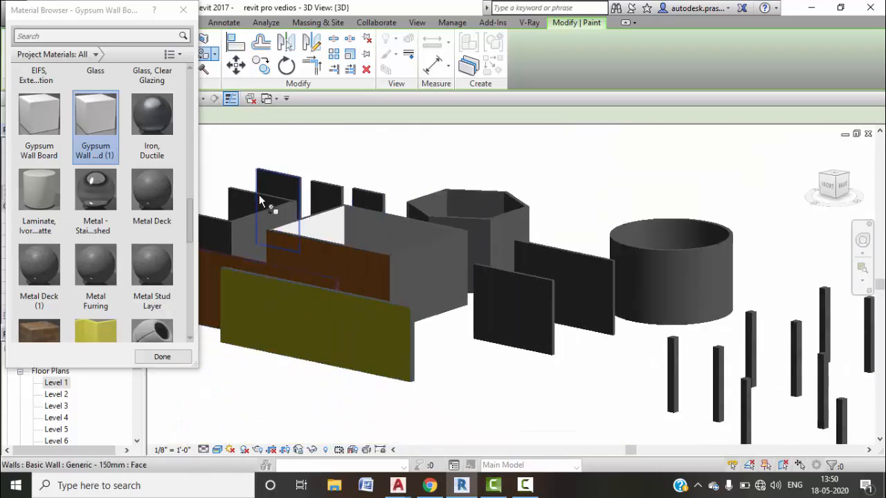
Step: Finish painting, open the Level 1 floor plan and start an architectural wall of type wall2
left_click(162, 357)
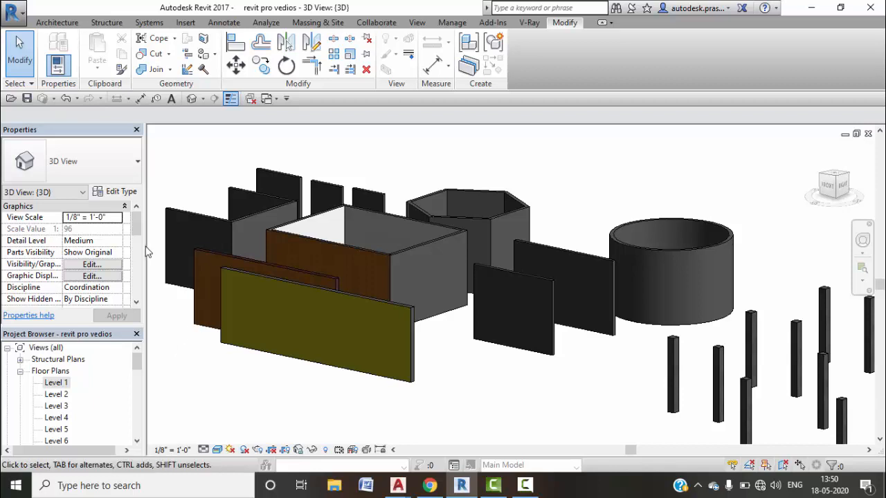
double_click(47, 384)
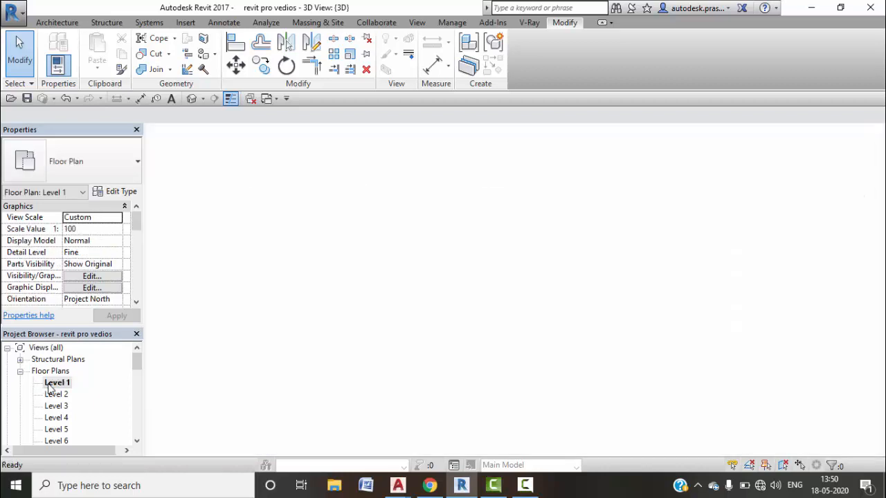
scroll(486, 160, "down", 2)
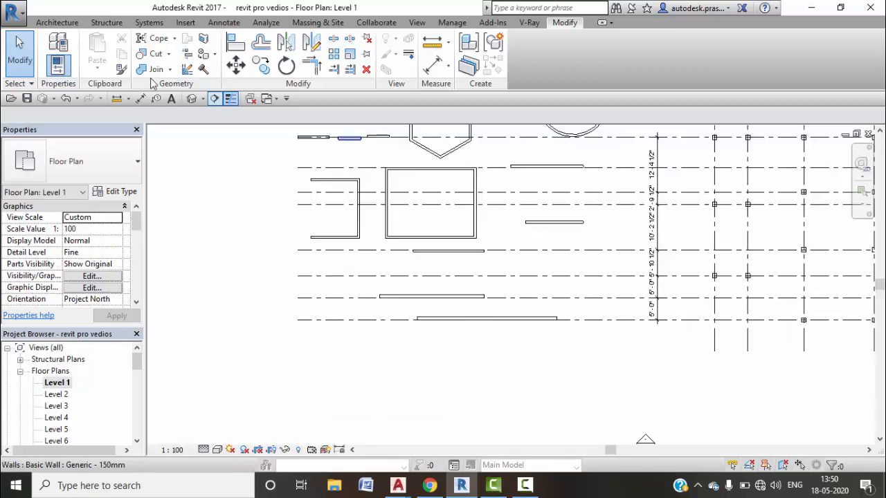
left_click(58, 23)
left_click(54, 66)
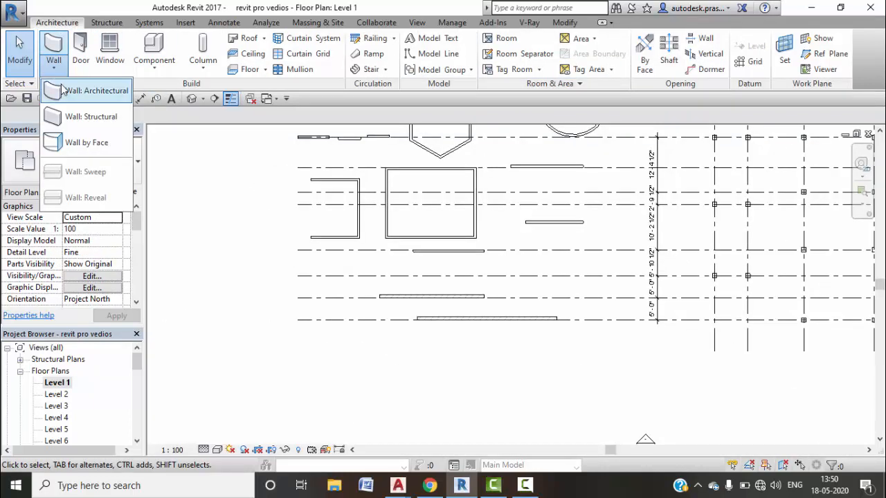
left_click(86, 88)
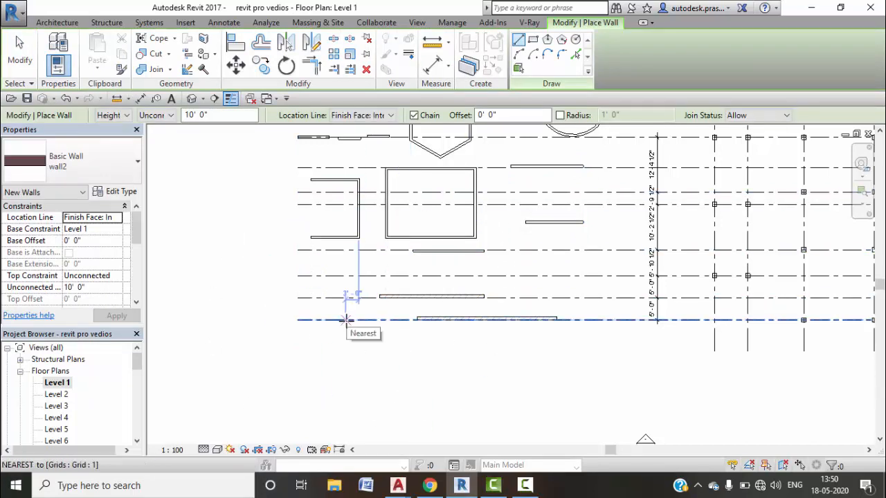
scroll(346, 354, "down", 2)
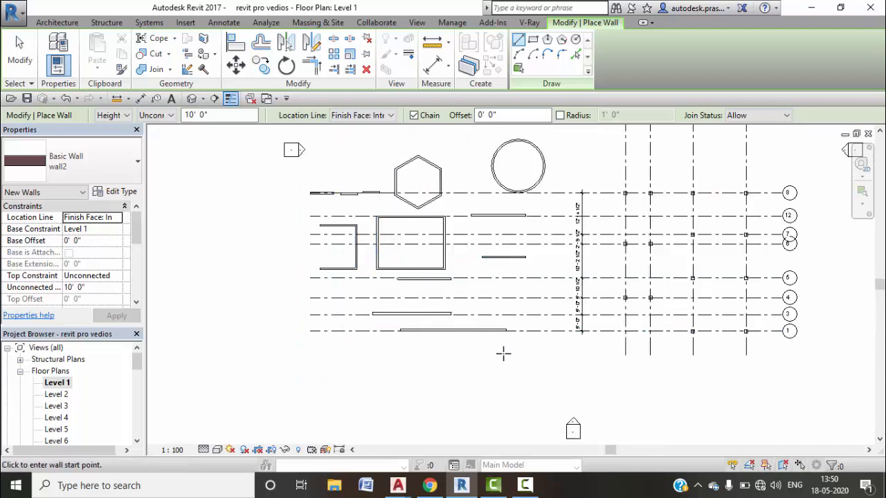
middle_click_drag(521, 351, 397, 360)
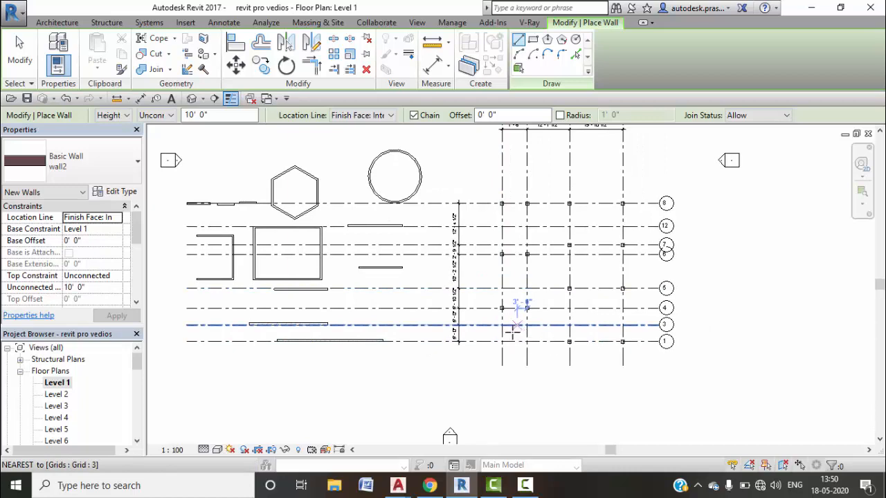
Step: Switch to AutoCAD to examine the floor plan in manu mail.dwg, and return to the column grid in Revit
mouse_move(400, 487)
left_click(460, 440)
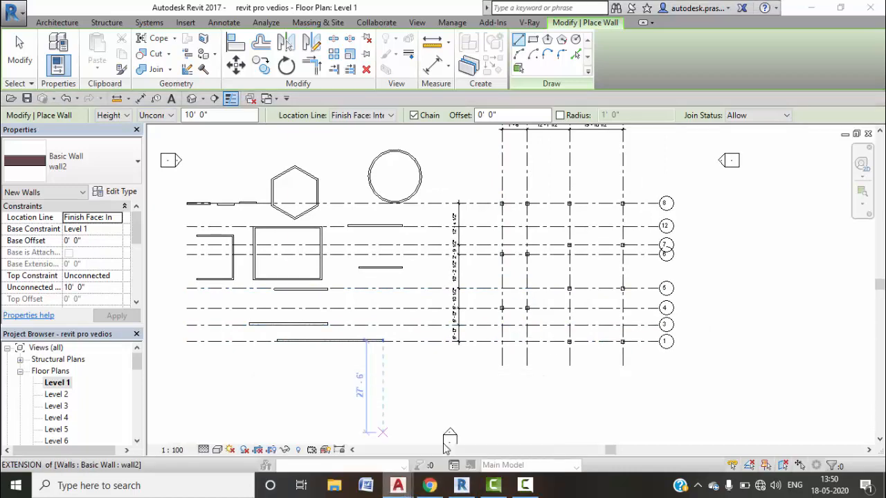
scroll(309, 303, "down", 2)
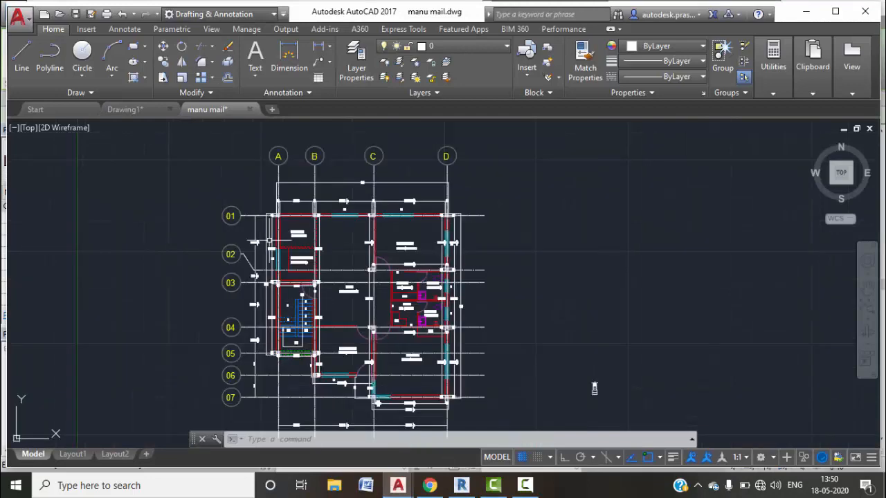
scroll(255, 250, "up", 8)
left_click(460, 485)
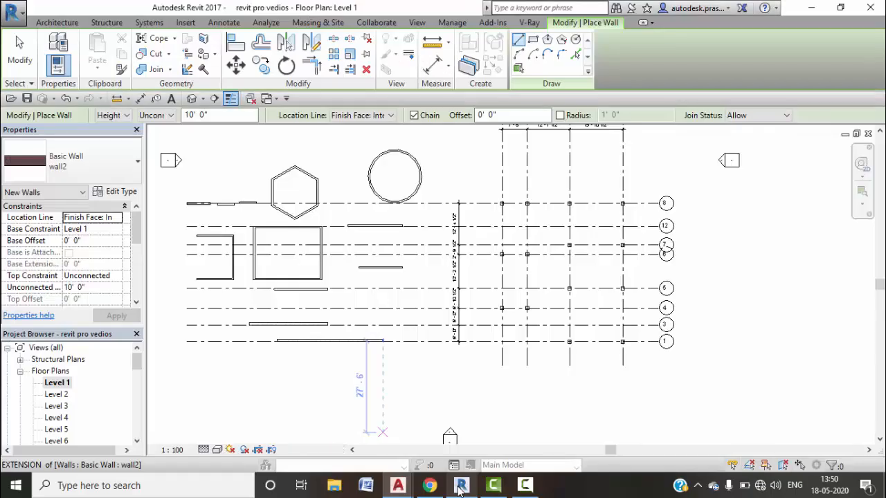
scroll(554, 287, "up", 3)
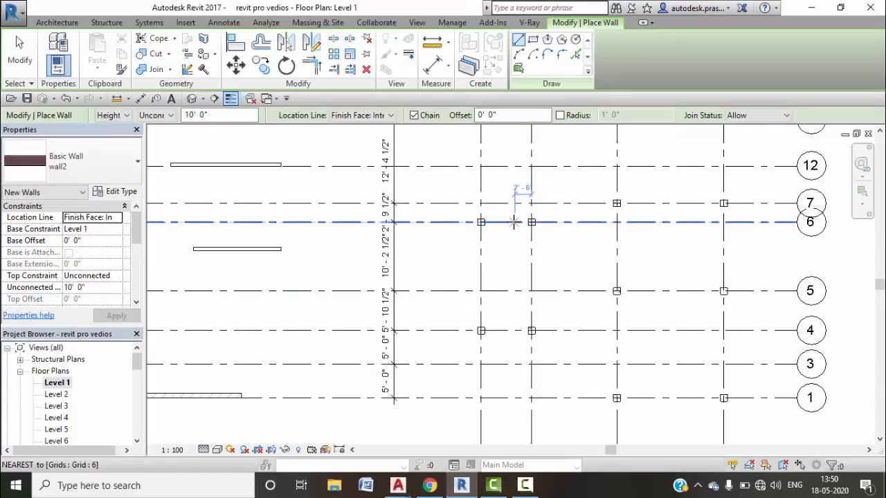
middle_click_drag(411, 263, 408, 344)
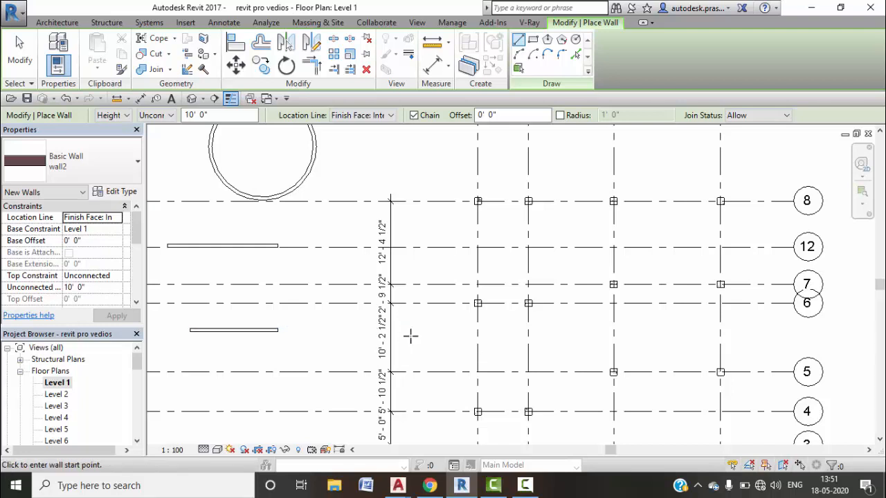
scroll(411, 337, "down", 2)
middle_click_drag(450, 346, 438, 322)
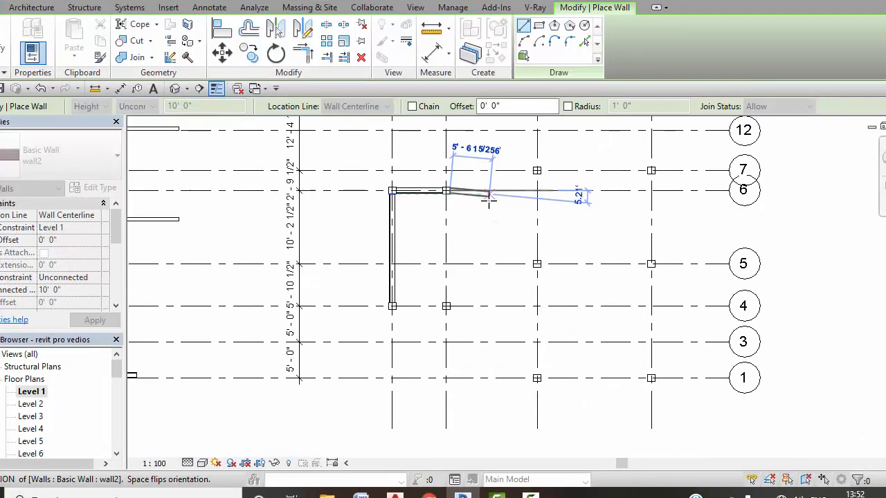
Step: Draw wall2 walls between the columns along grid 8, from the second column to the right corner column
scroll(564, 173, "up", 4)
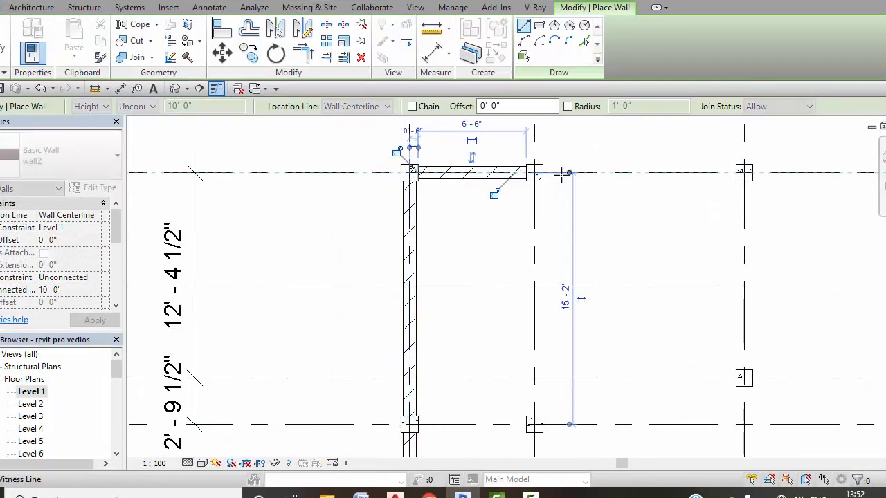
left_click(543, 173)
left_click(735, 173)
middle_click_drag(773, 224, 495, 217)
left_click(475, 167)
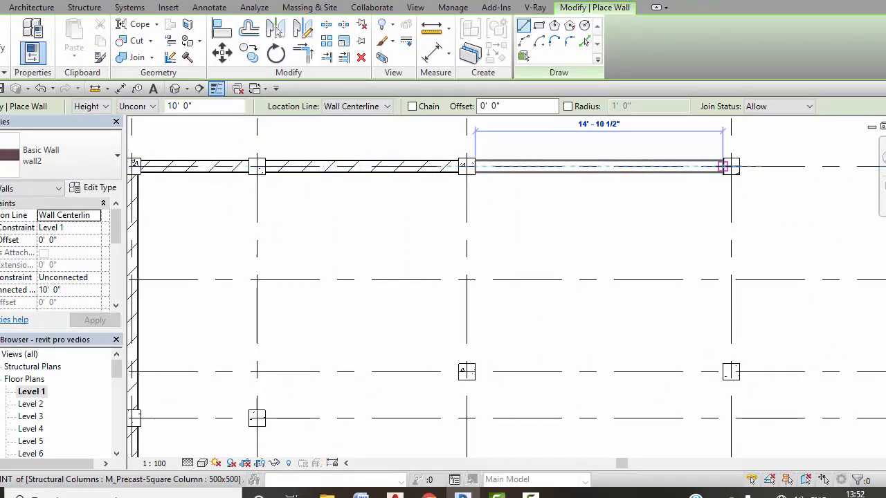
left_click(723, 167)
Step: Draw wall2 segments between the columns of the rightmost vertical grid, from grid 8 down to grid 1
left_click(731, 175)
middle_click_drag(746, 299, 699, 209)
left_click(683, 273)
middle_click_drag(714, 314, 635, 185)
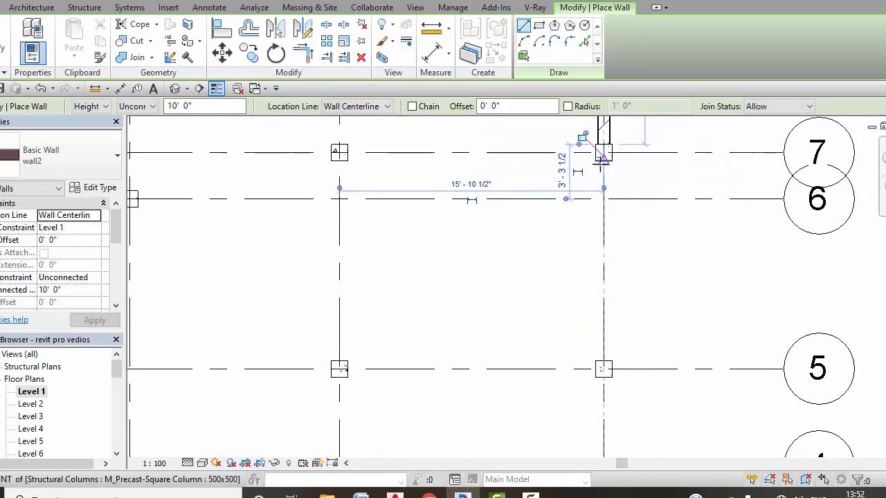
left_click(602, 162)
left_click(604, 362)
scroll(604, 372, "down", 2)
middle_click_drag(605, 376, 582, 251)
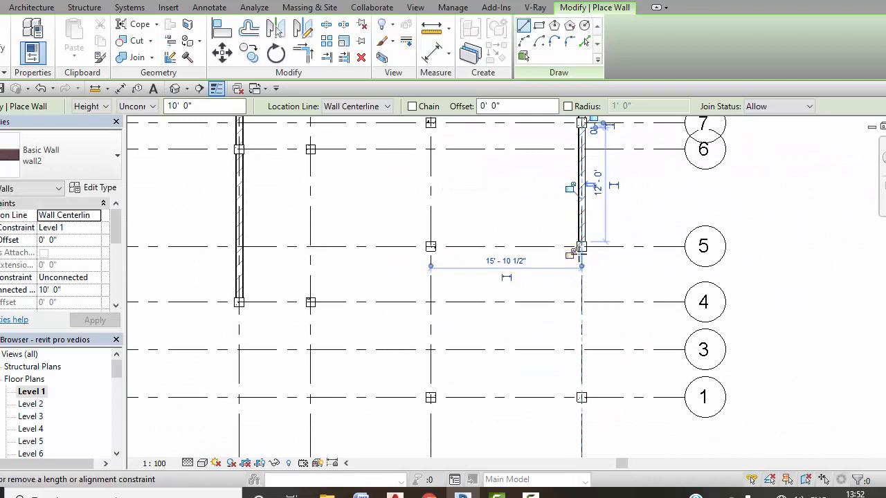
scroll(579, 239, "up", 2)
left_click(585, 269)
scroll(586, 346, "down", 1)
middle_click_drag(586, 408, 567, 283)
left_click(568, 346)
Step: Draw wall2 walls along grid 1 from the right corner column through the middle column to the second vertical grid
left_click(563, 353)
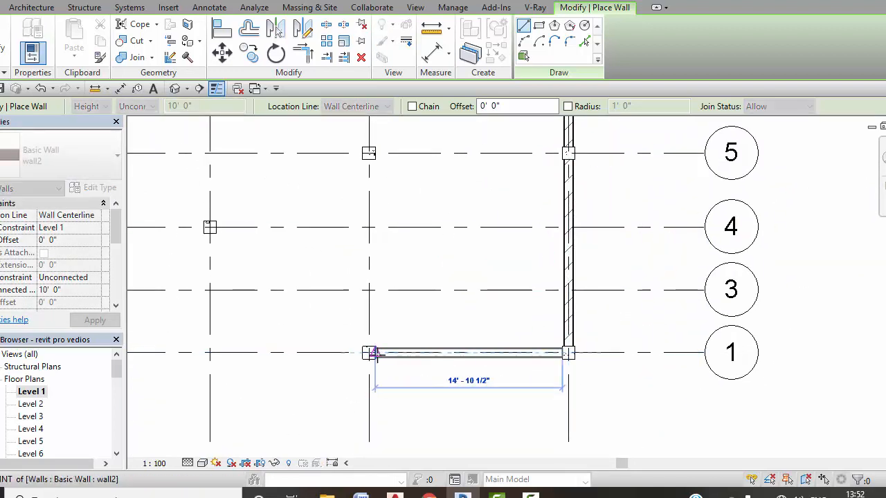
left_click(376, 353)
left_click(362, 353)
left_click(210, 354)
Step: Close the exterior outline with wall2 walls up the second vertical grid to grid 4 and across to the leftmost column
left_click(210, 353)
left_click(209, 234)
middle_click_drag(251, 260, 506, 278)
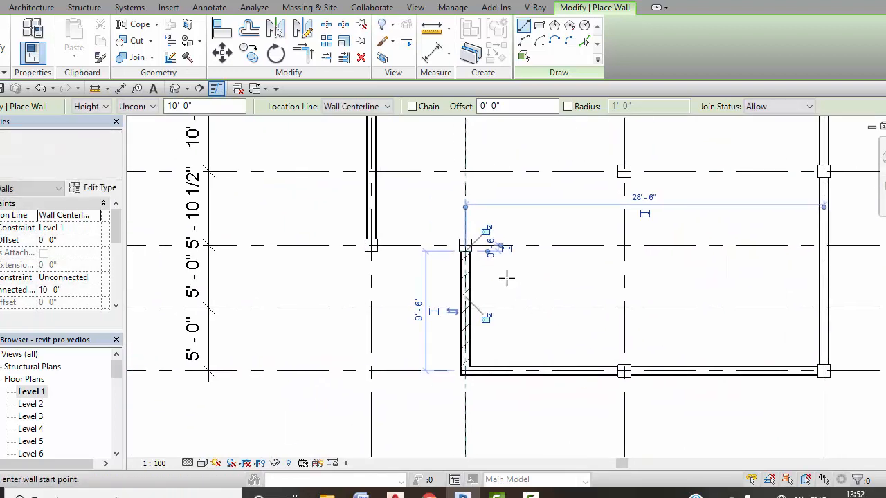
left_click(465, 246)
left_click(372, 246)
scroll(488, 388, "down", 2)
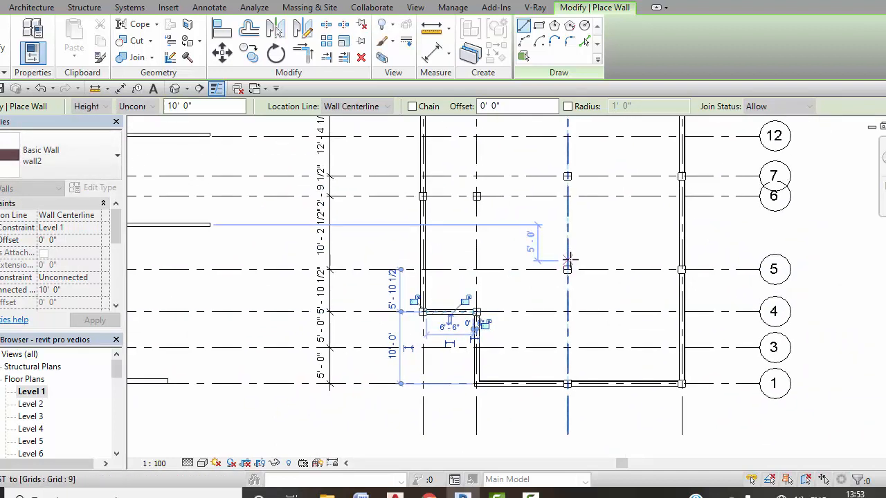
key("Escape")
key("Escape")
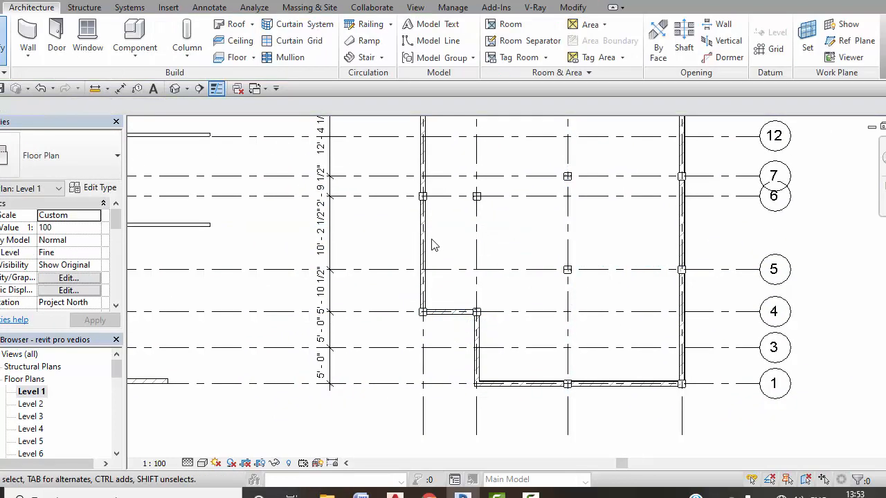
Step: Select all wall2 walls in the plan and review their Top Constraint setting
left_click(428, 236)
key("Tab")
left_click(430, 236)
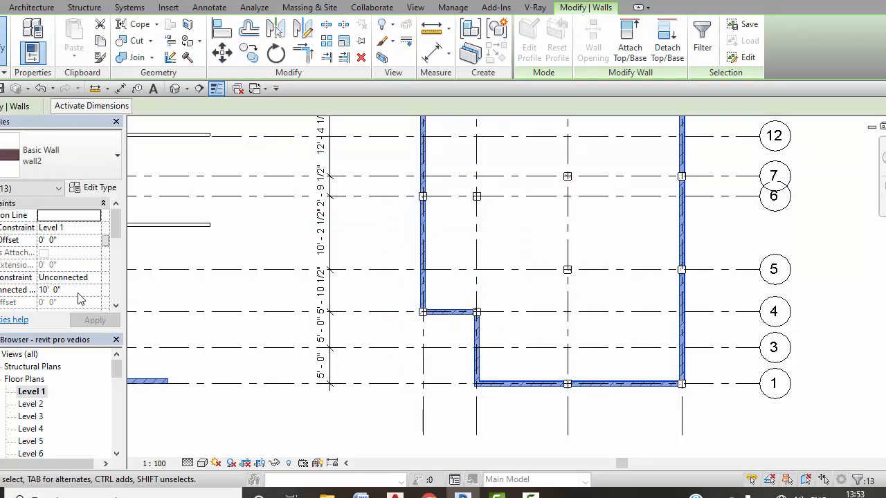
left_click(93, 277)
left_click(147, 312)
scroll(442, 339, "down", 2)
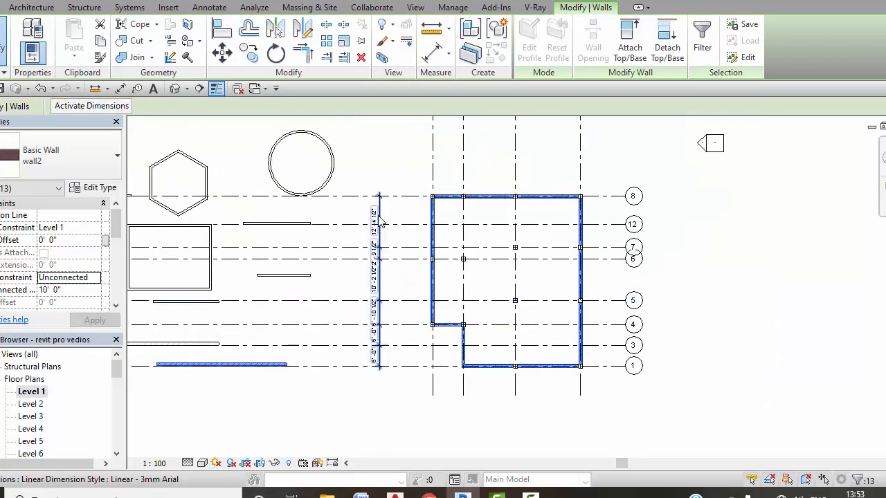
key("Escape")
Step: Draw wall3 partitions along grid 6 from the left exterior wall to the second column, and up from there to grid 8
key("w")
key("a")
scroll(397, 272, "up", 5)
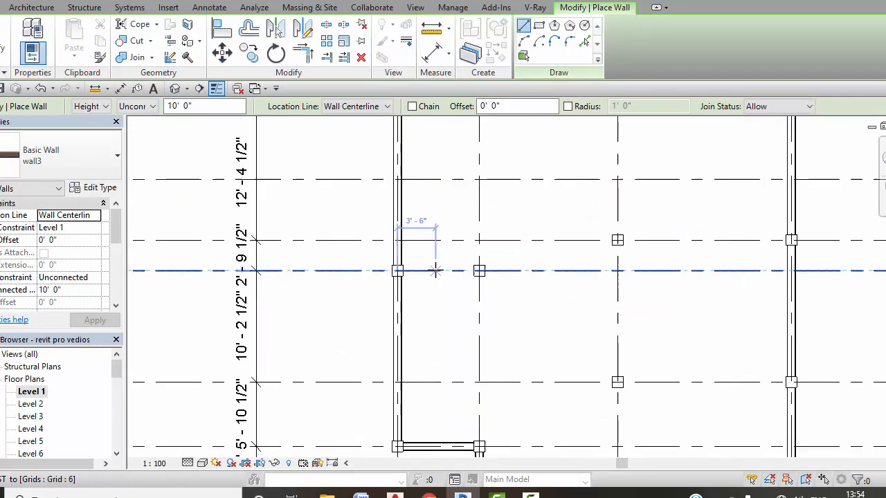
left_click(399, 271)
left_click(492, 271)
left_click(499, 263)
middle_click_drag(499, 202, 496, 311)
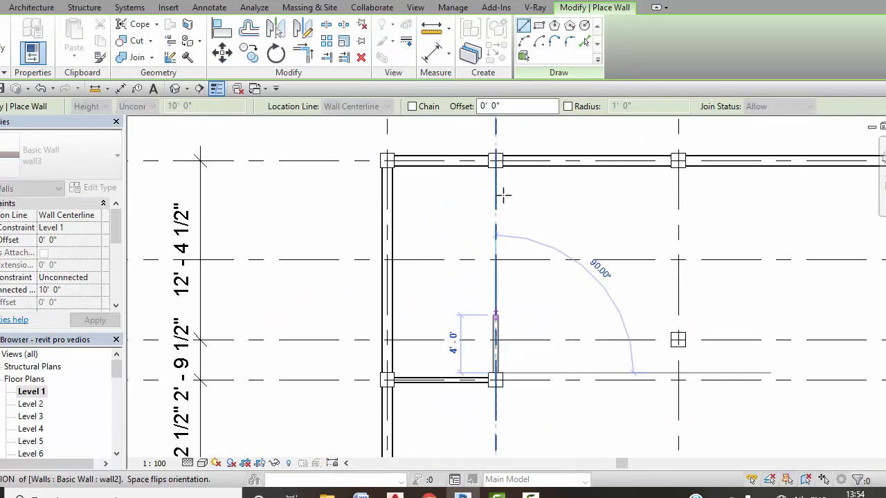
left_click(497, 168)
Step: Add a wall3 cross partition along grid 12 between the left exterior wall and the adjacent vertical partition
left_click(393, 260)
left_click(494, 260)
scroll(574, 270, "down", 2)
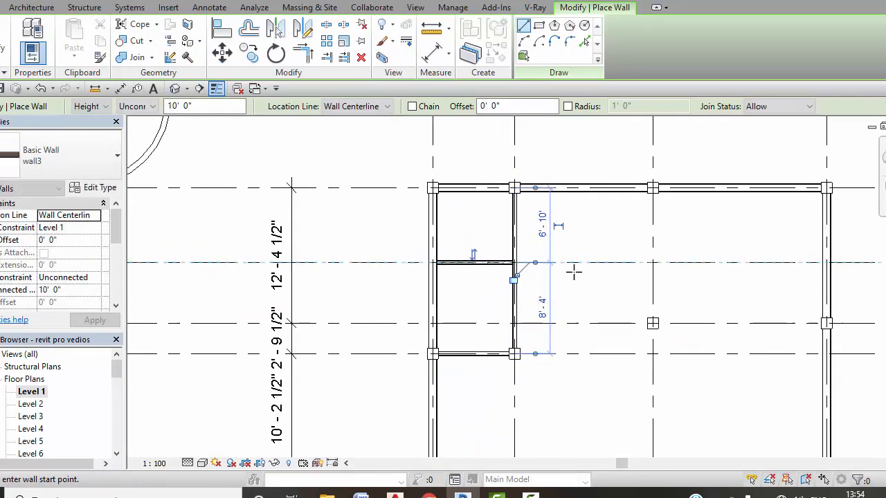
Step: Draw wall3 partitions along grid 9 from grid 8 down to grid 7, and along grid 7 to the right exterior wall
scroll(652, 194, "up", 3)
left_click(652, 192)
left_click(652, 382)
middle_click_drag(719, 366, 623, 259)
left_click(565, 283)
left_click(811, 283)
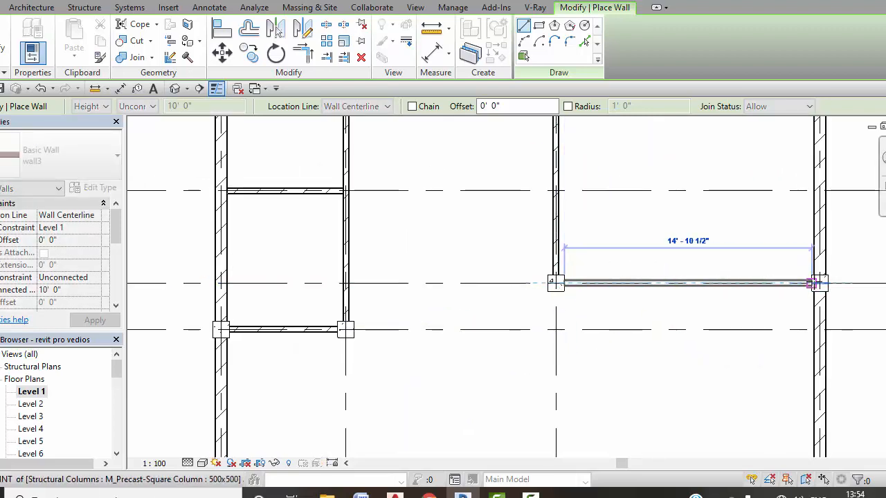
Step: Draw wall3 partitions from the grid 9/5 column, along grid 5 to the right exterior wall and down grid 9 to grid 1
scroll(643, 317, "down", 2)
middle_click_drag(644, 317, 622, 182)
left_click(564, 302)
left_click(738, 301)
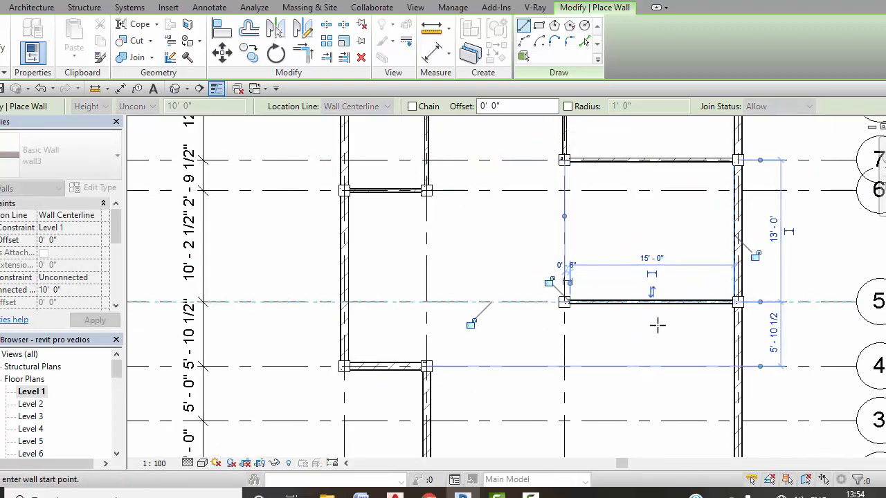
left_click(564, 302)
middle_click_drag(559, 343, 569, 225)
left_click(575, 355)
Step: Draw a wall3 partition up the second vertical grid from grid 4 to grid 6, and another along grid 5 to the grid 9 column
middle_click_drag(448, 233, 452, 300)
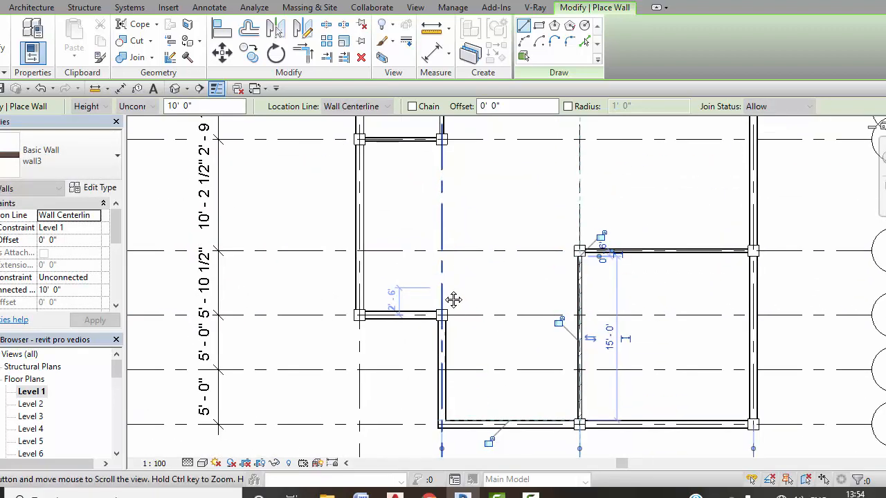
left_click(442, 309)
left_click(441, 139)
left_click(441, 250)
left_click(579, 250)
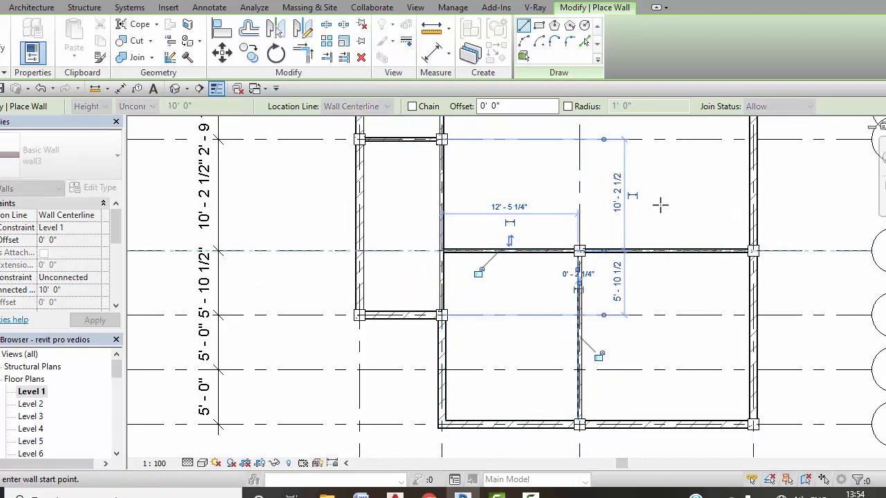
key("Escape")
key("Escape")
Step: Open the 3D view and delete the earlier sample walls, including the rectangular, hexagonal and circular enclosures
scroll(633, 261, "down", 2)
scroll(633, 263, "down", 3)
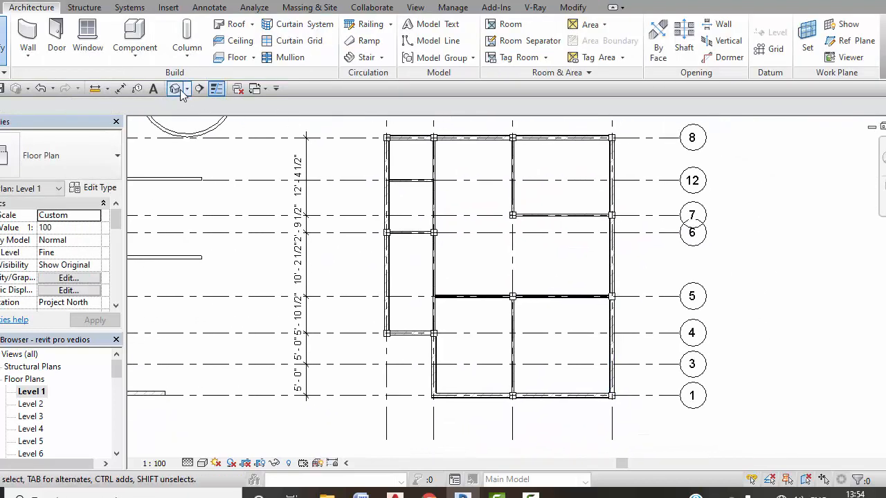
left_click(175, 89)
left_click_drag(512, 374, 256, 199)
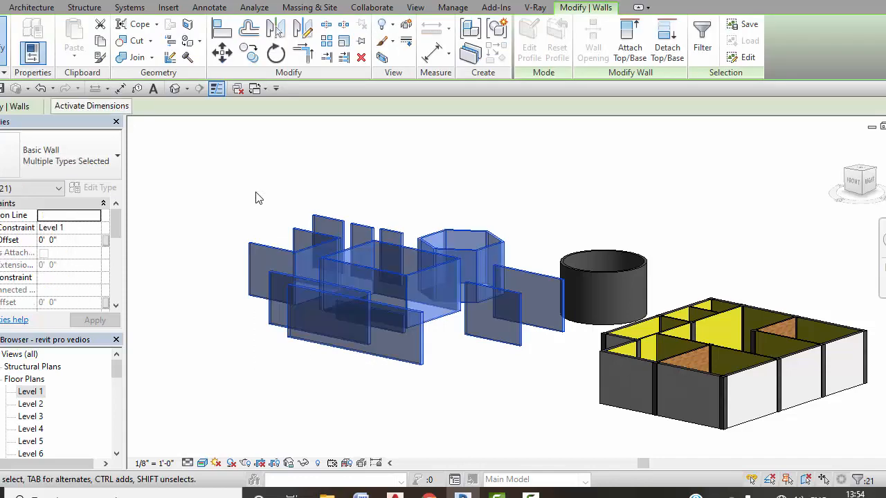
key("Delete")
left_click(587, 280)
key("Delete")
Step: Examine the wall2 exterior and wall3 partitions of the building in 3D, and start placing another wall
scroll(593, 242, "down", 2)
middle_click_drag(593, 242, 775, 325, "shift")
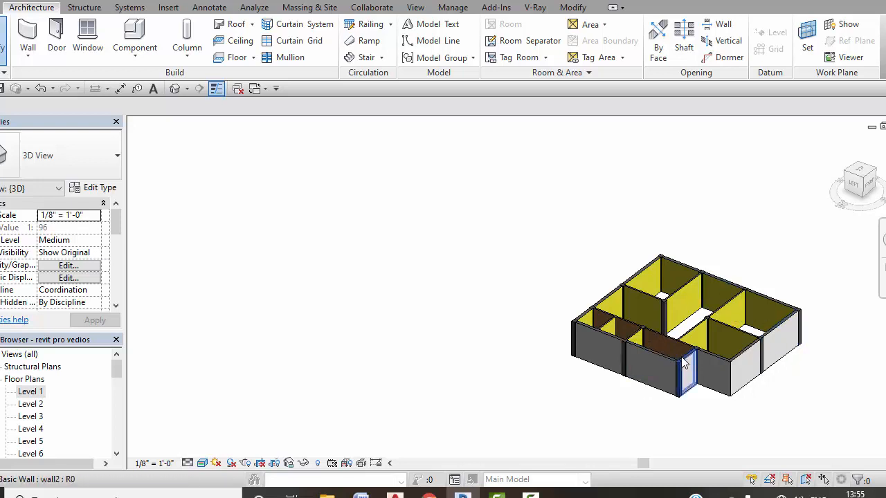
scroll(681, 363, "up", 5)
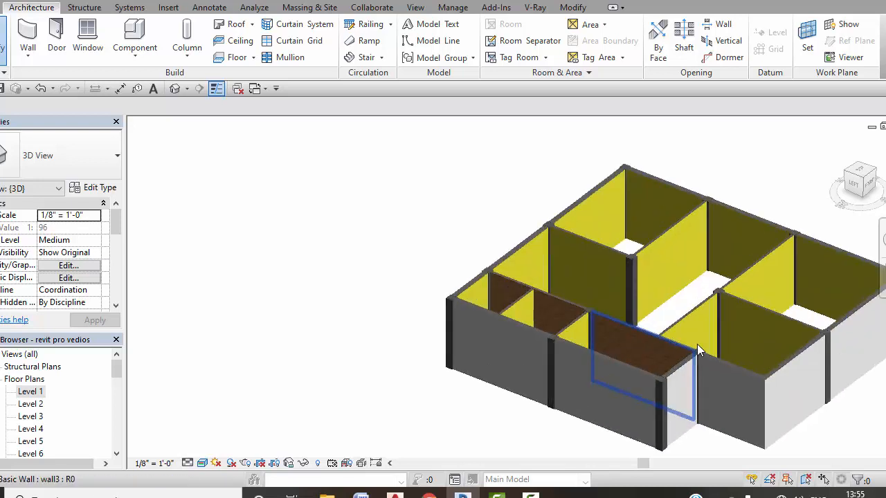
scroll(700, 352, "up", 1)
middle_click_drag(699, 353, 645, 324)
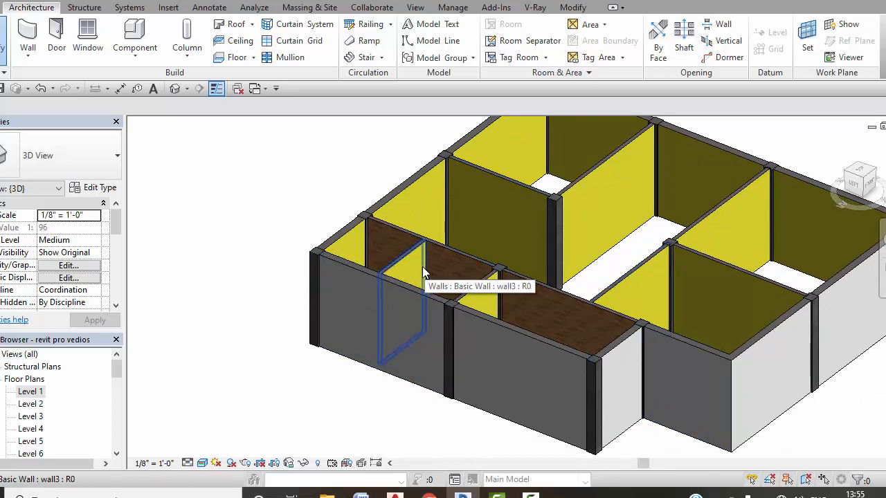
left_click(28, 36)
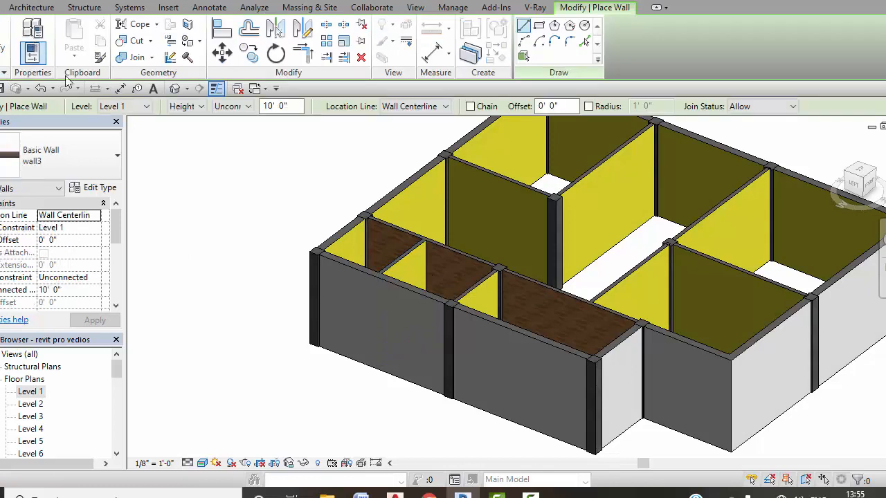